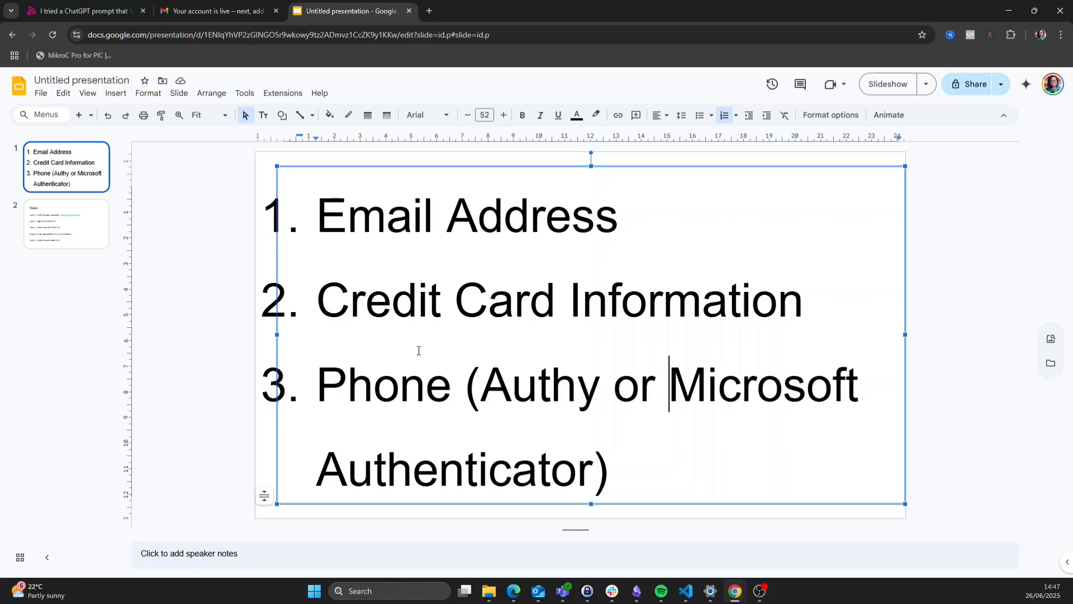
Show slide 2, 'Steps:', with the five AWS account setup steps, in the editor.
click(58, 223)
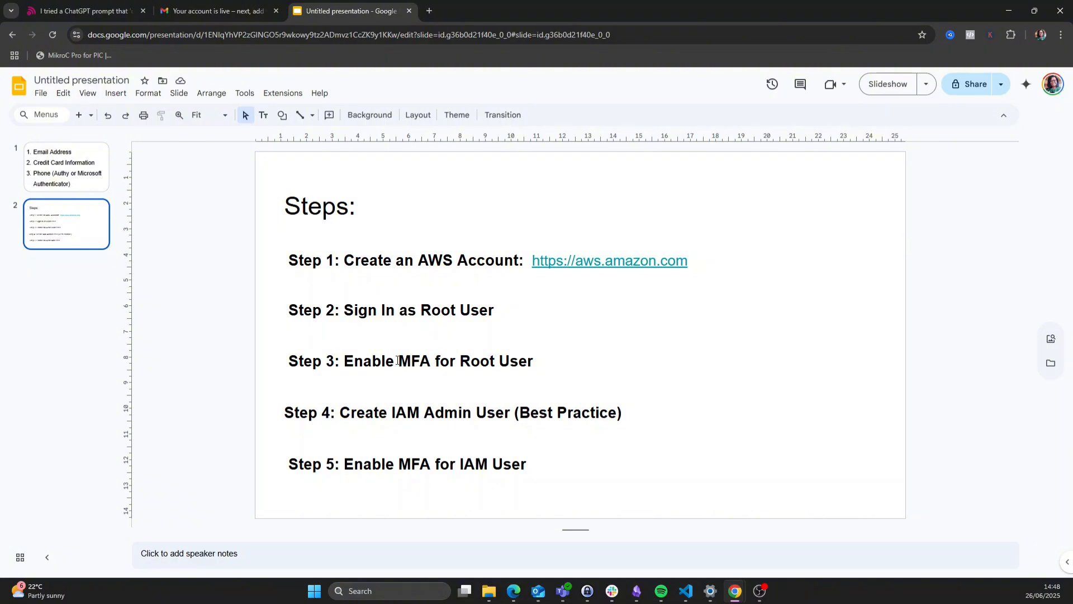
drag(398, 360, 431, 364)
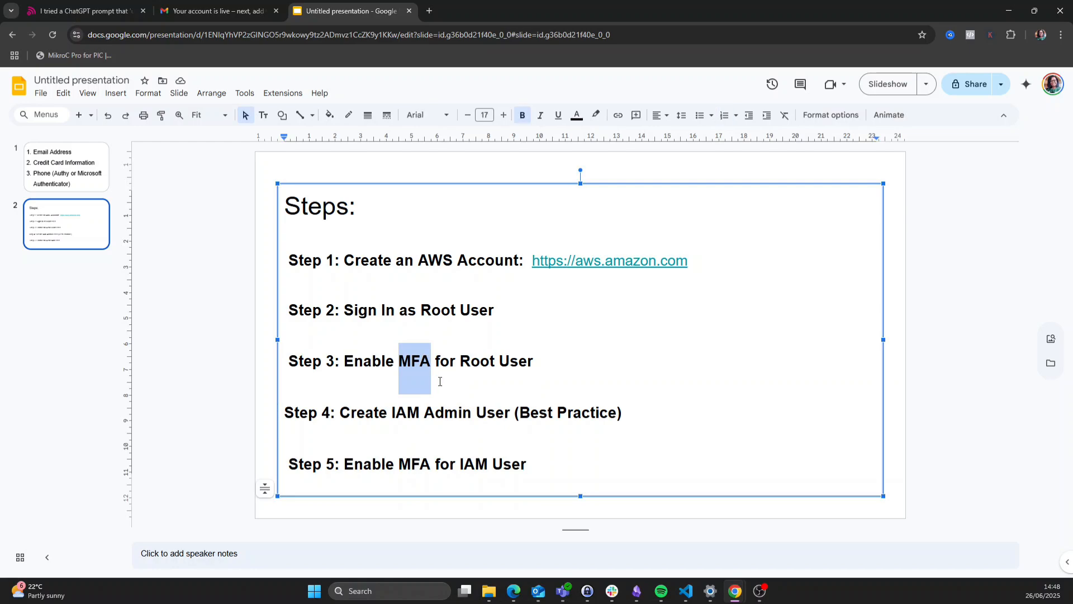
click(440, 381)
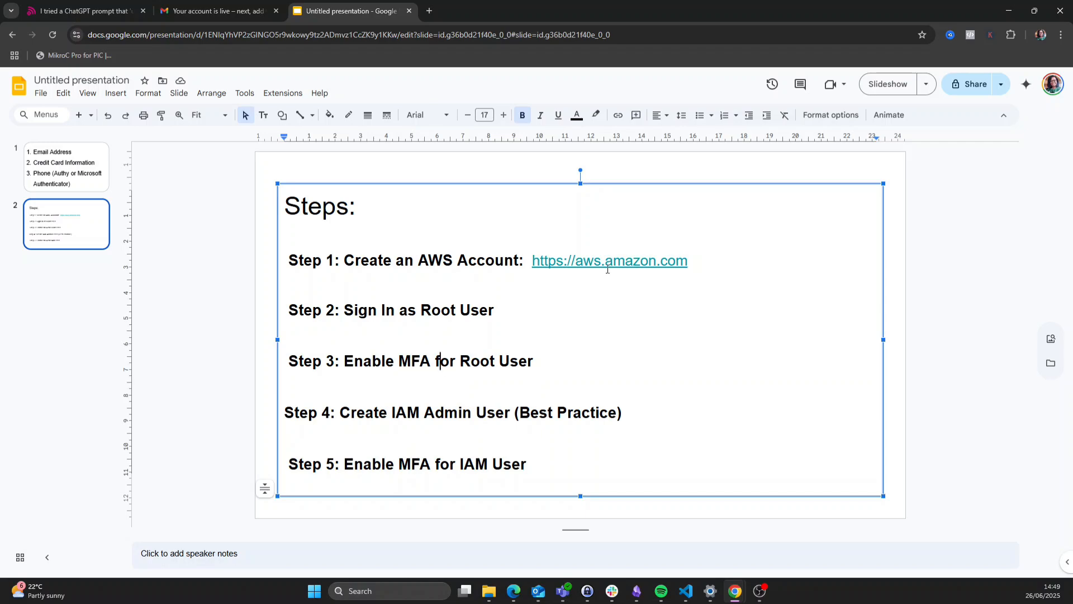
drag(541, 264, 713, 256)
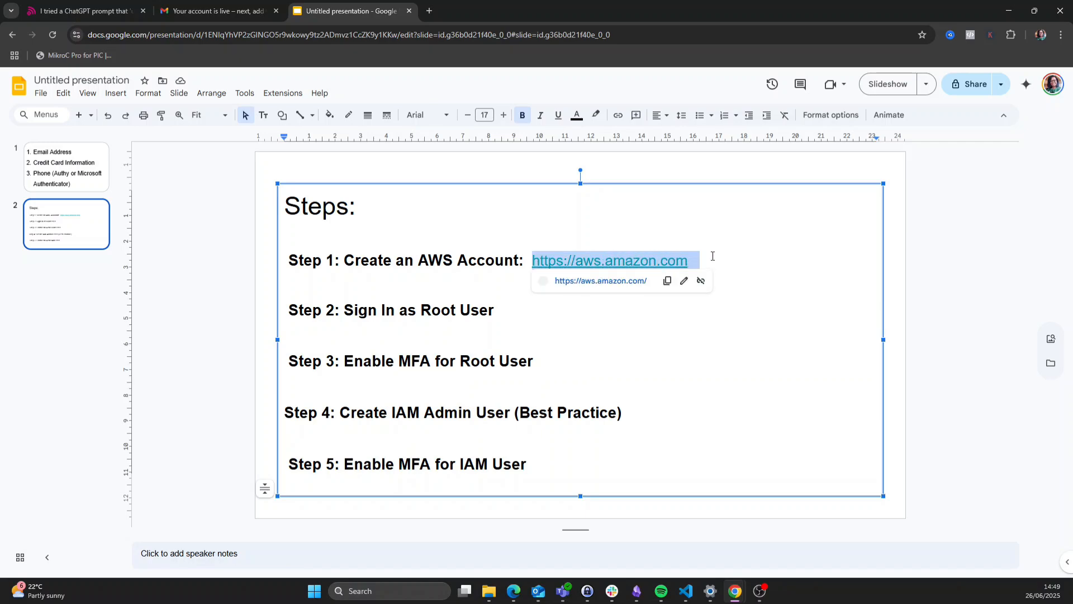
click(429, 12)
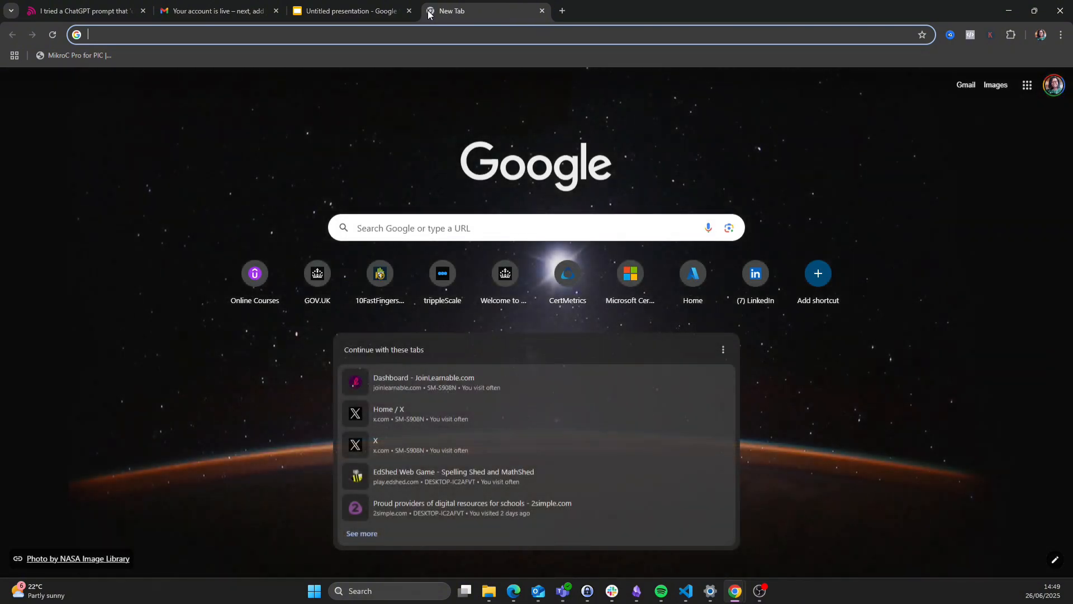
text(https//aws.amazon.com)
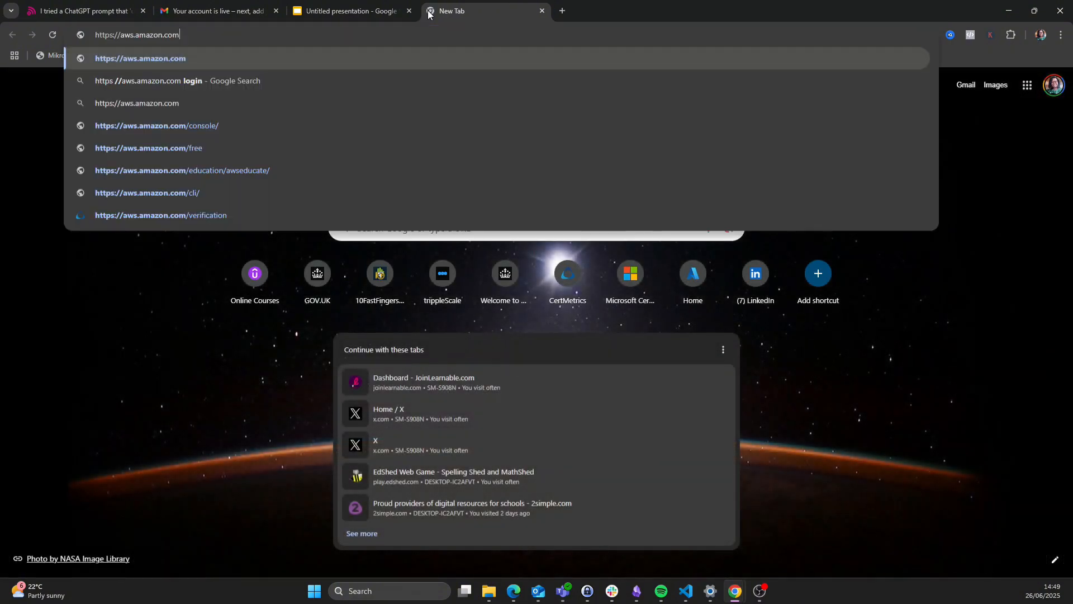
key(Return)
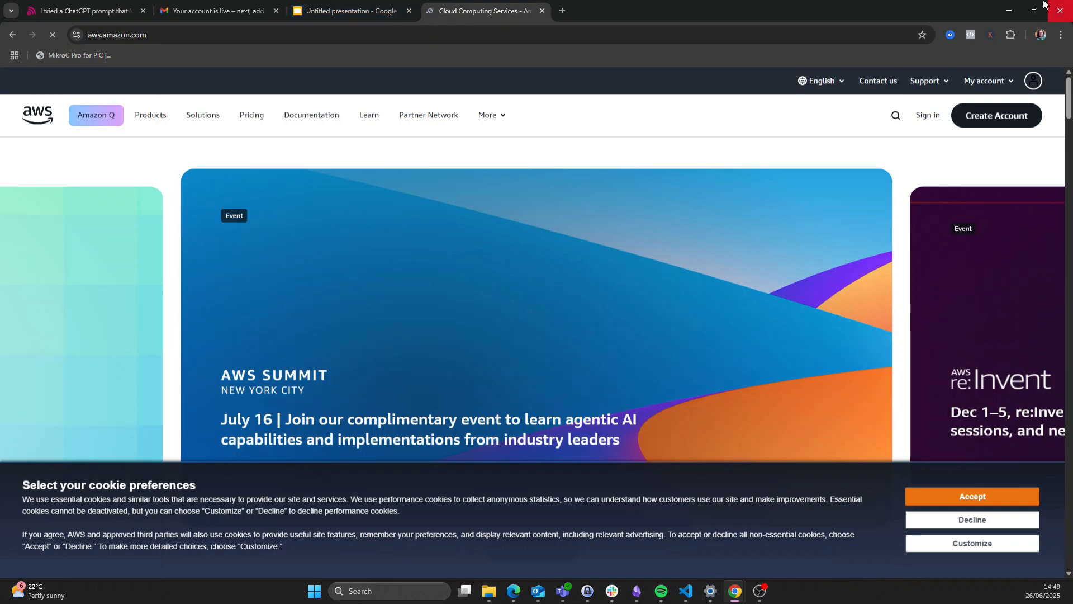
click(992, 117)
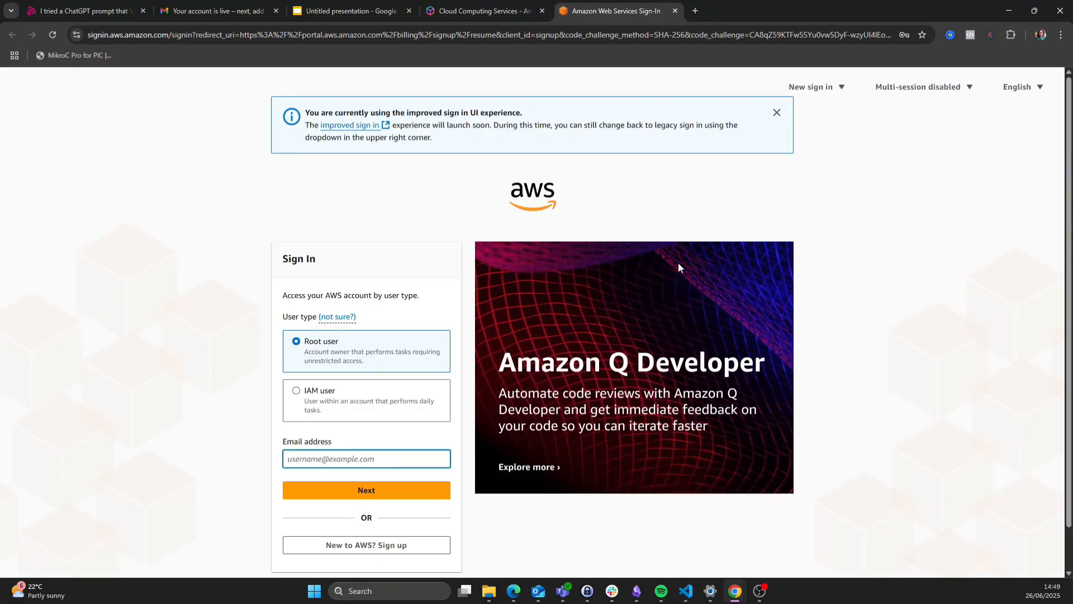
scroll(324, 302, down, 1)
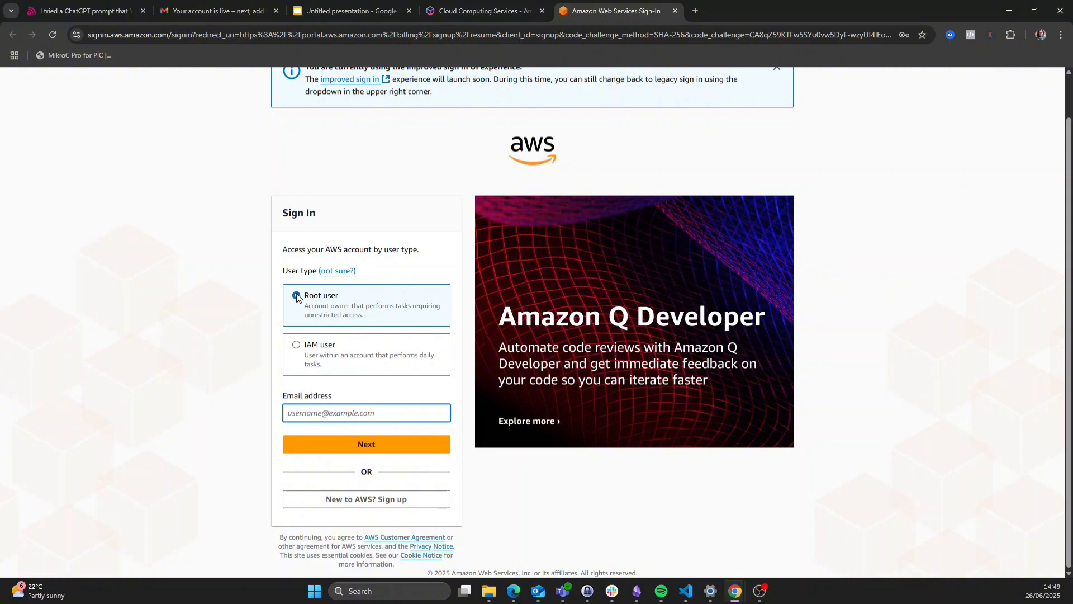
Toggle sign-in between IAM user and root user, then go to the AWS sign-up form.
click(296, 345)
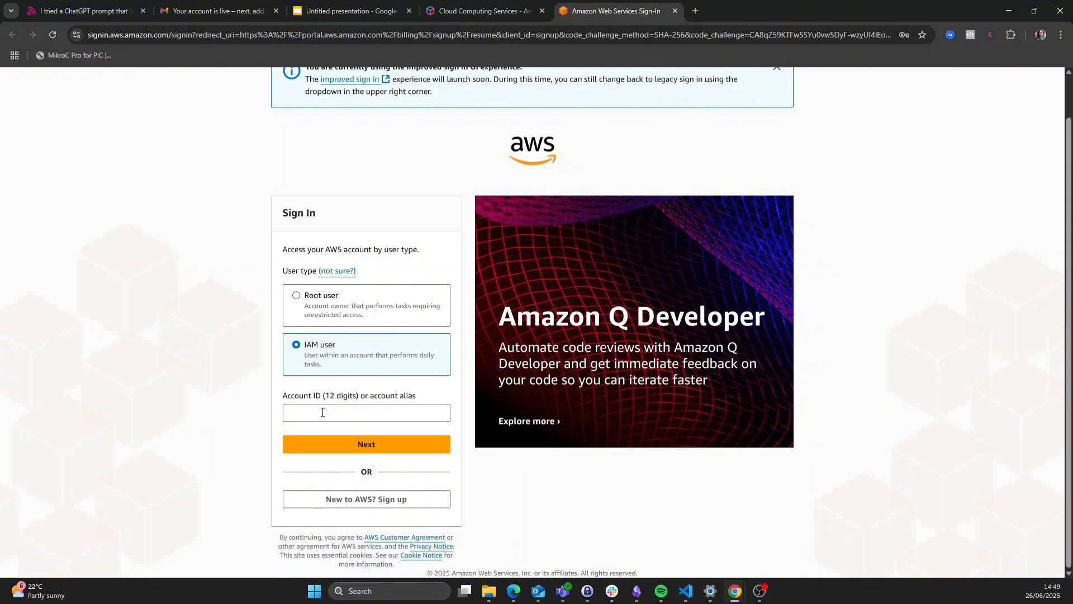
click(321, 305)
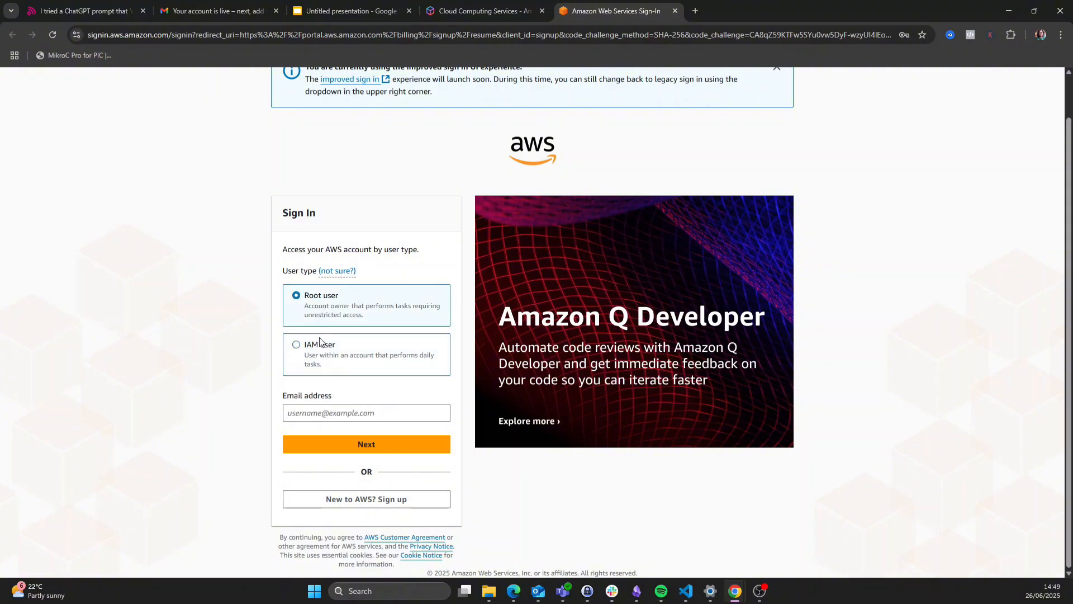
click(348, 499)
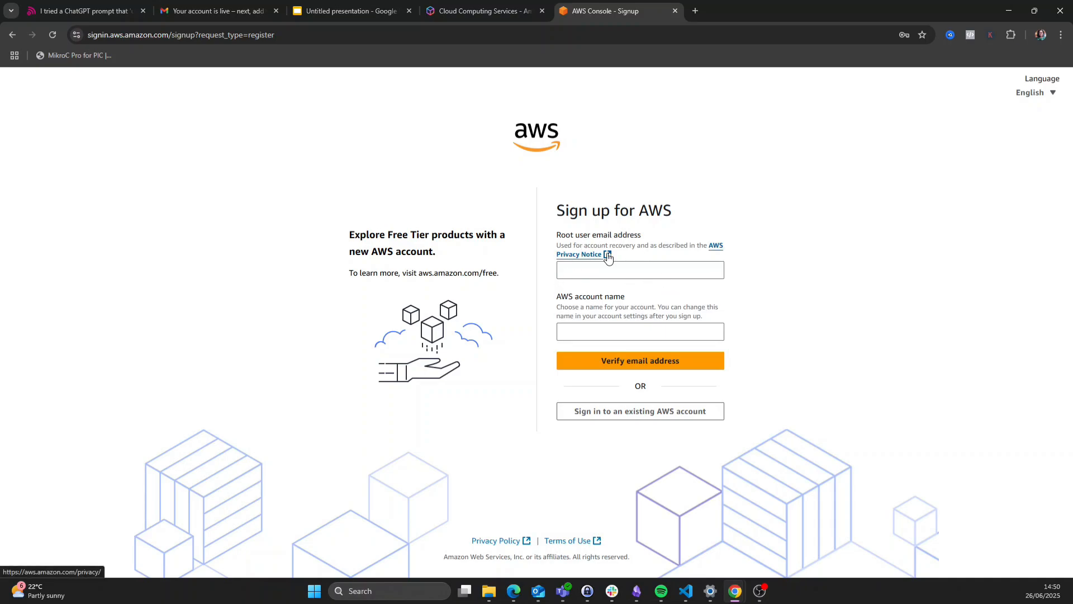
click(219, 11)
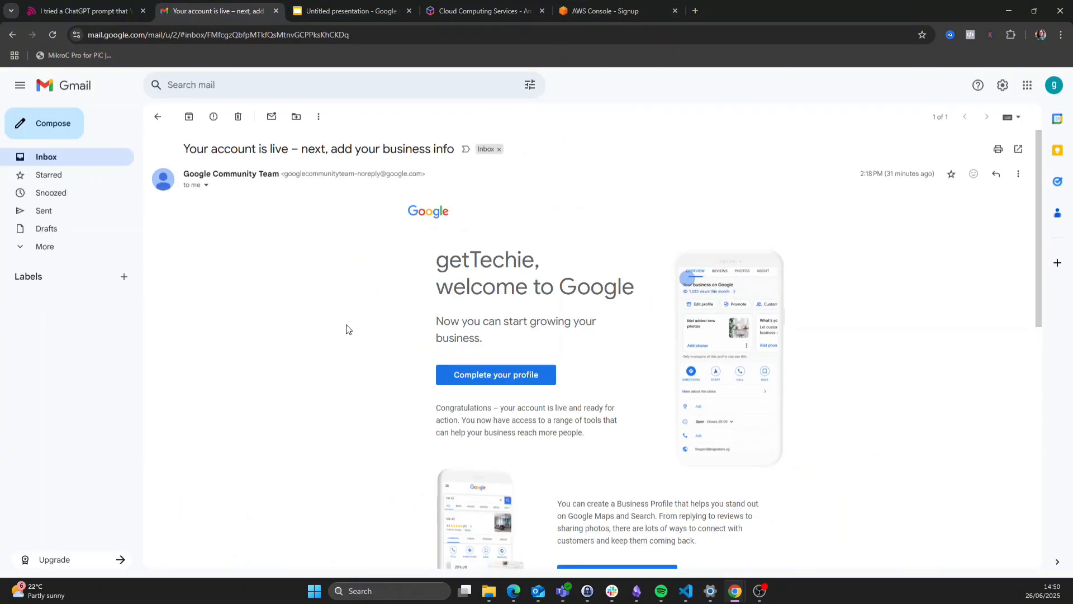
scroll(357, 339, down, 1)
scroll(358, 343, down, 3)
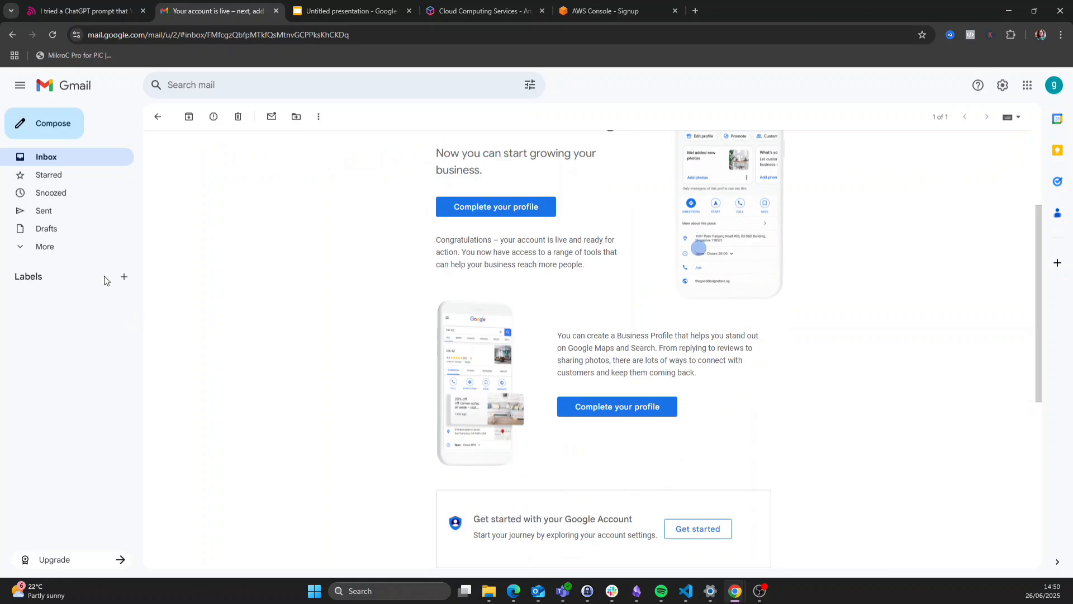
click(53, 163)
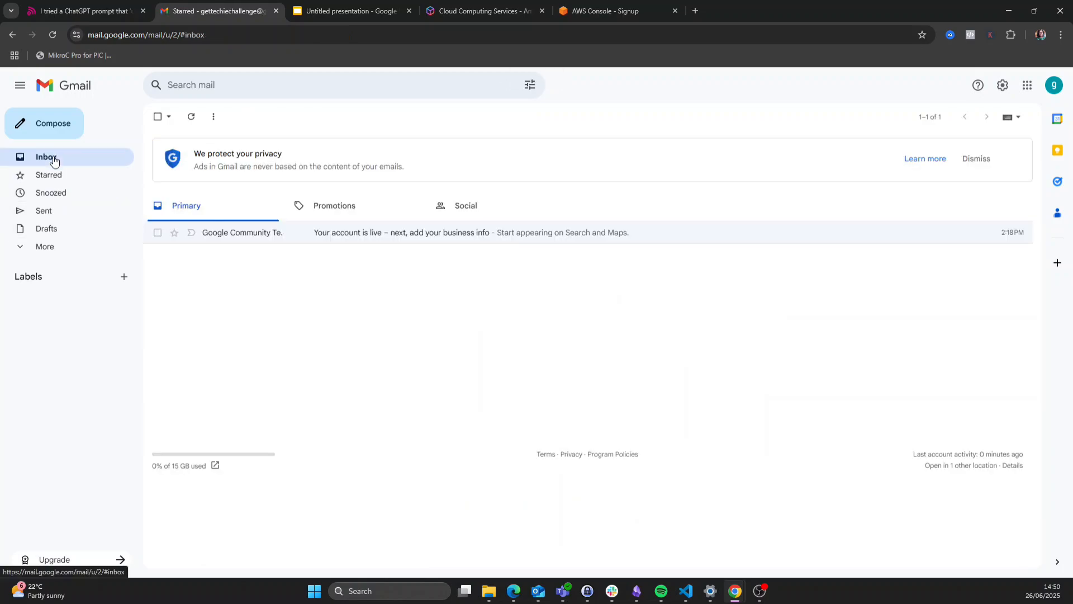
click(257, 232)
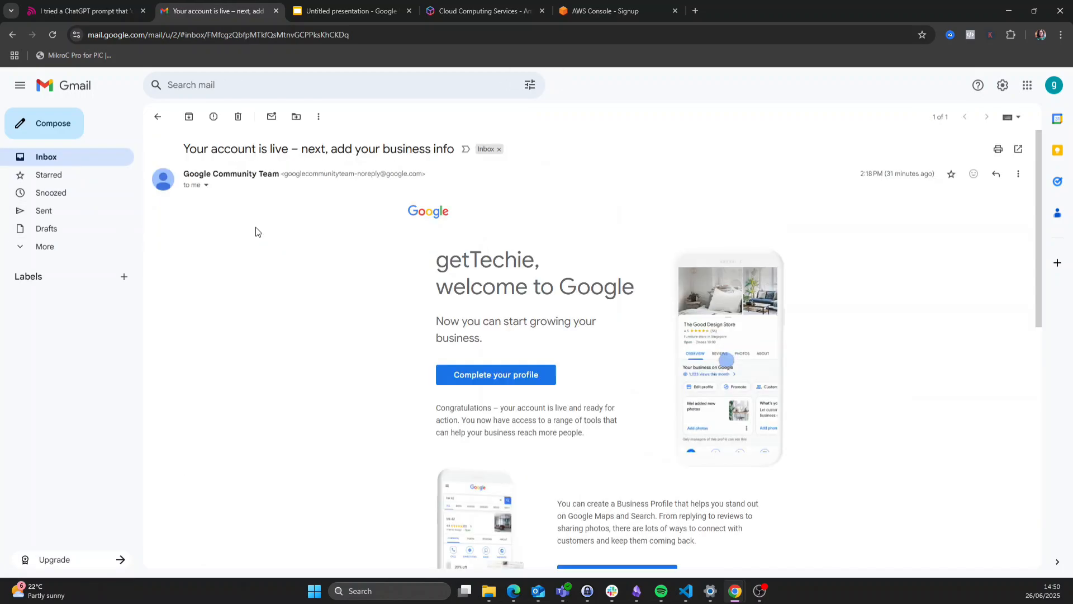
scroll(409, 344, down, 4)
scroll(410, 347, down, 4)
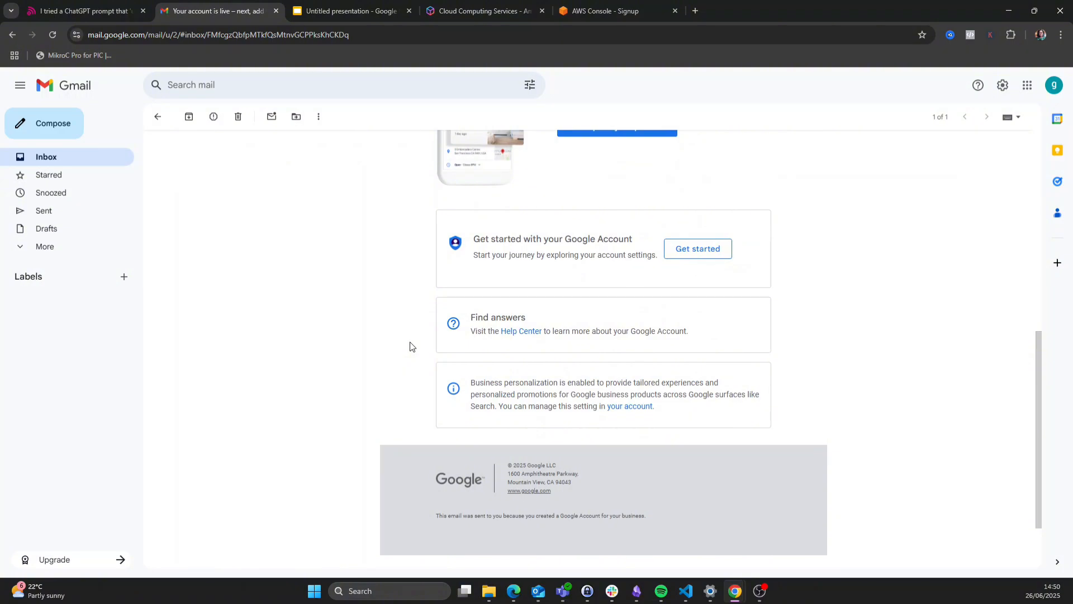
scroll(410, 345, down, 1)
scroll(409, 345, up, 10)
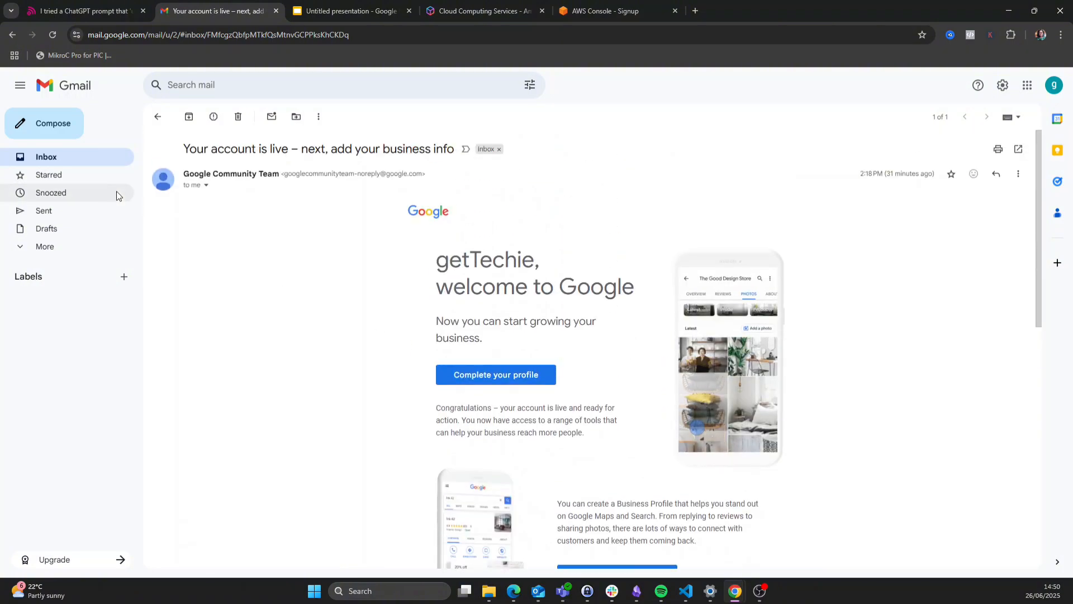
click(65, 156)
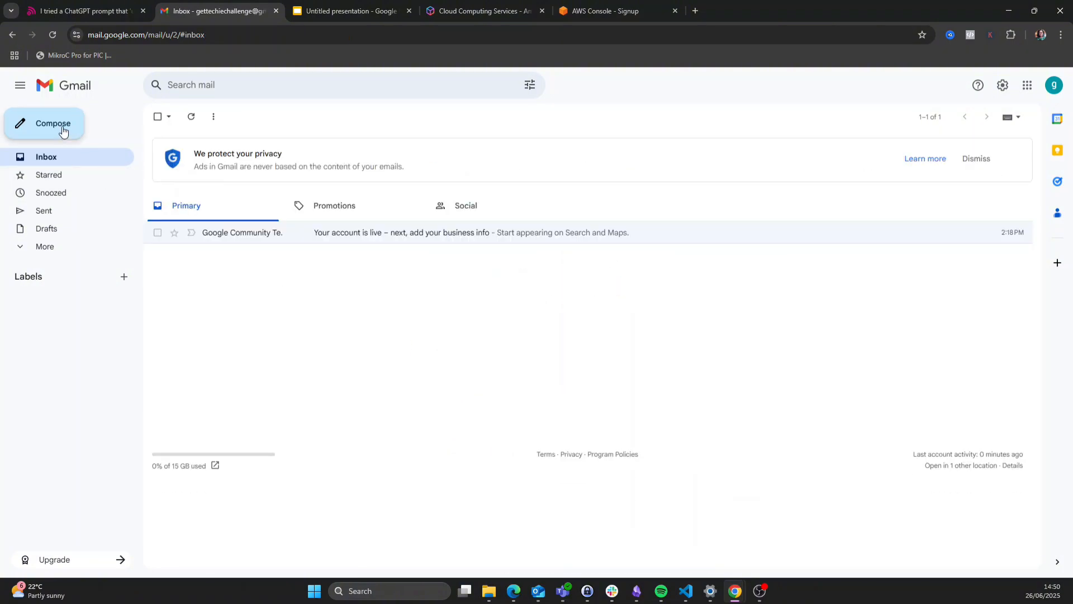
Enter the root user e-mail address and the AWS account name 'GetTechie'.
click(595, 18)
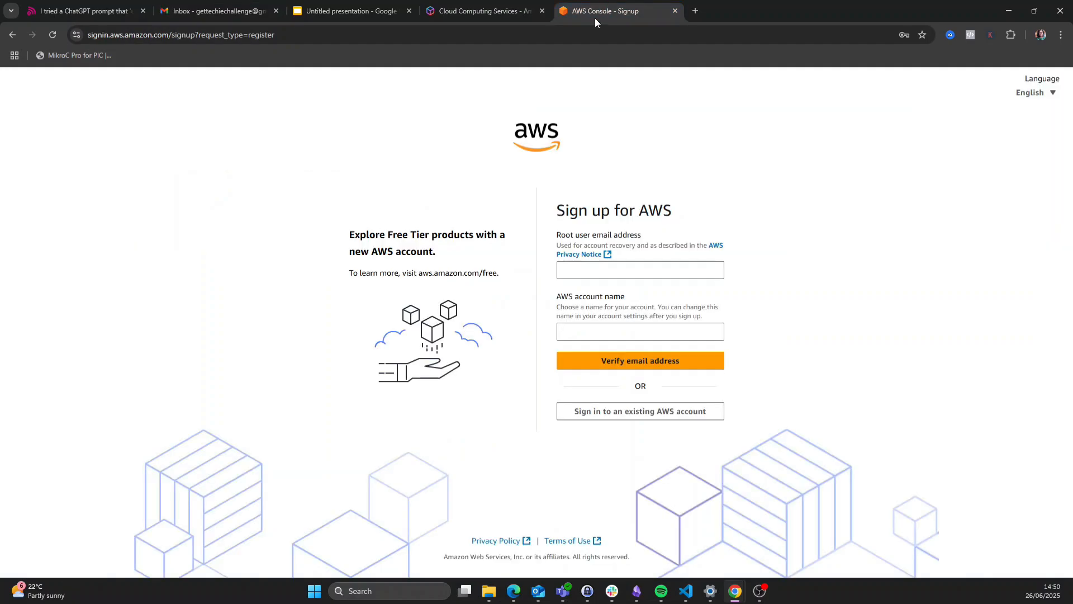
click(585, 271)
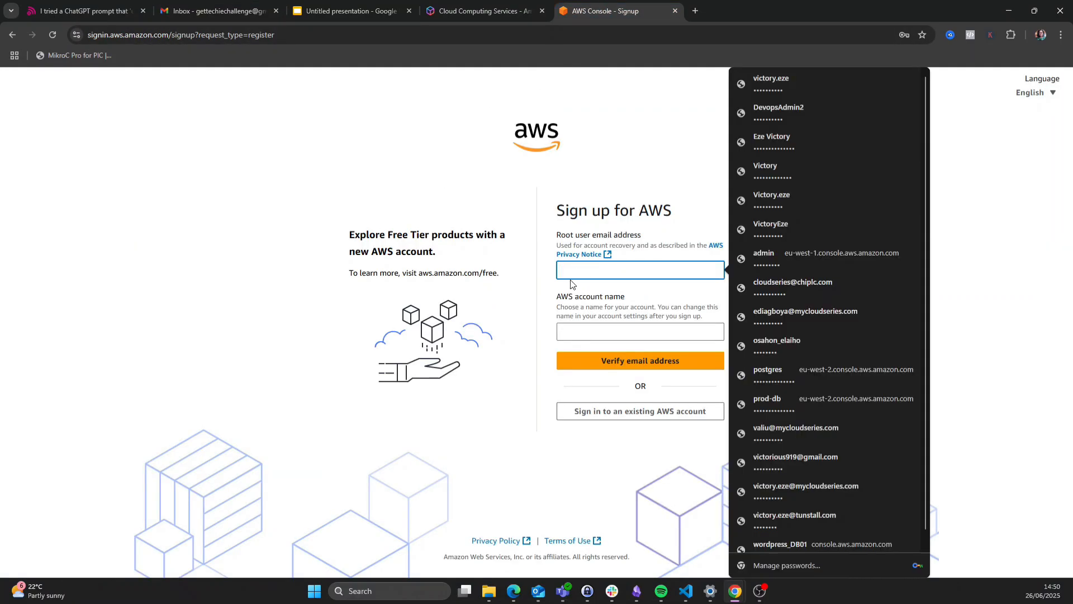
click(505, 205)
click(587, 274)
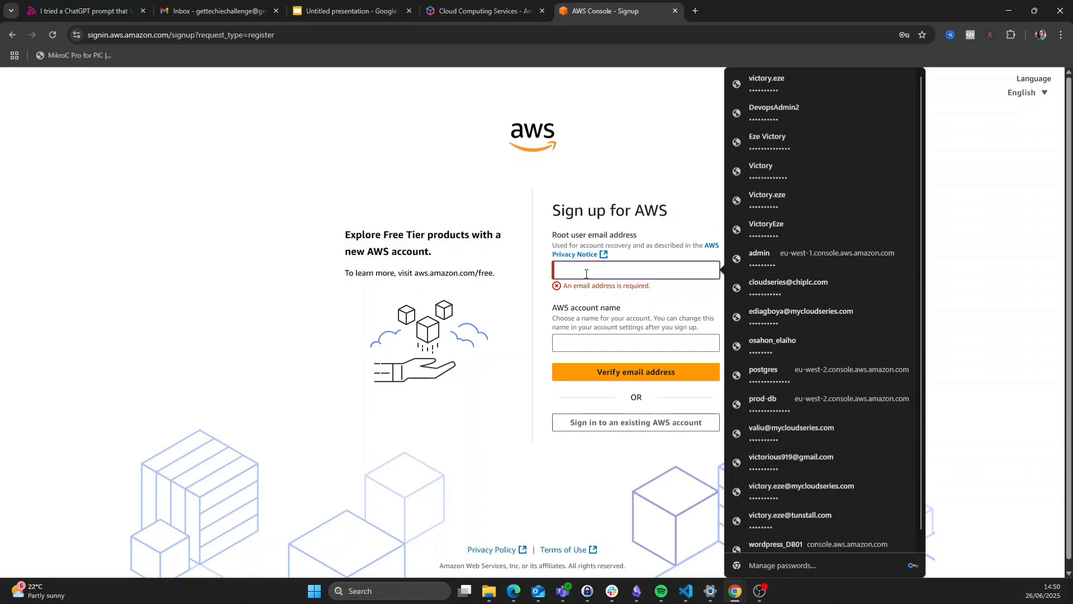
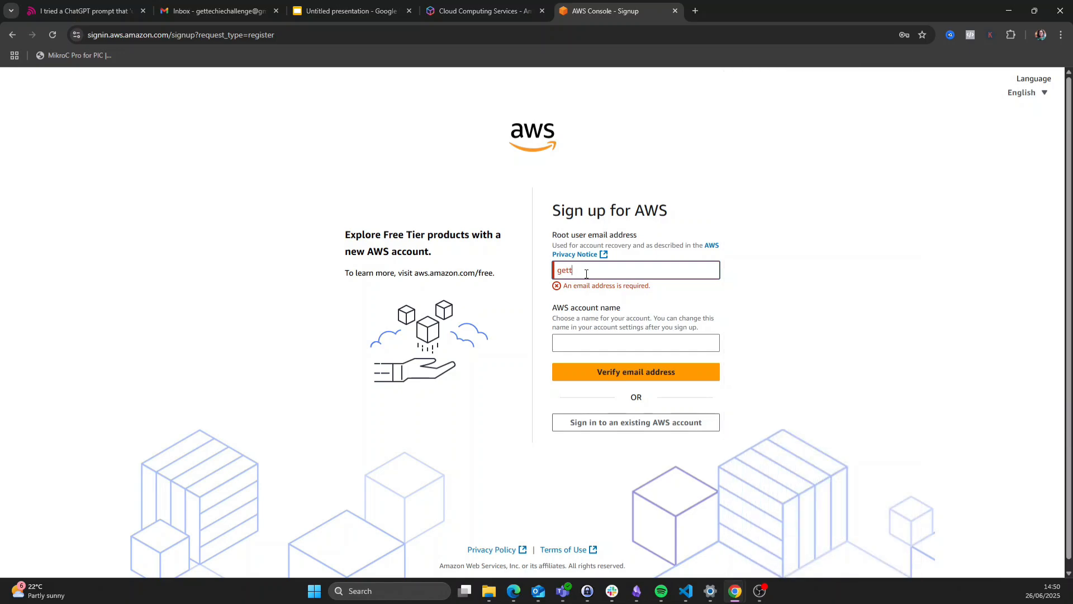
click(682, 287)
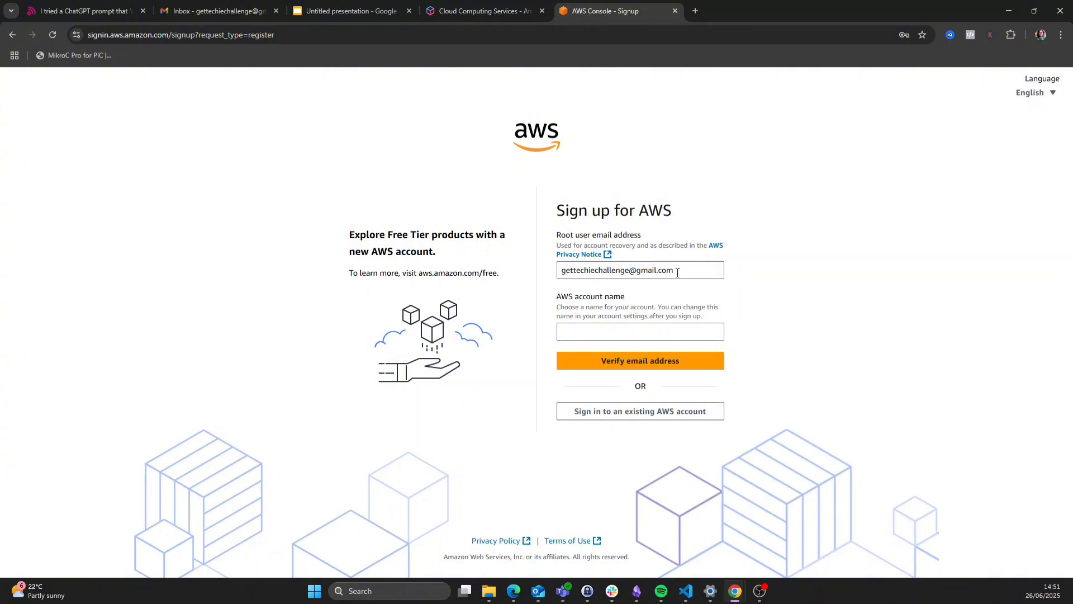
drag(677, 273, 559, 274)
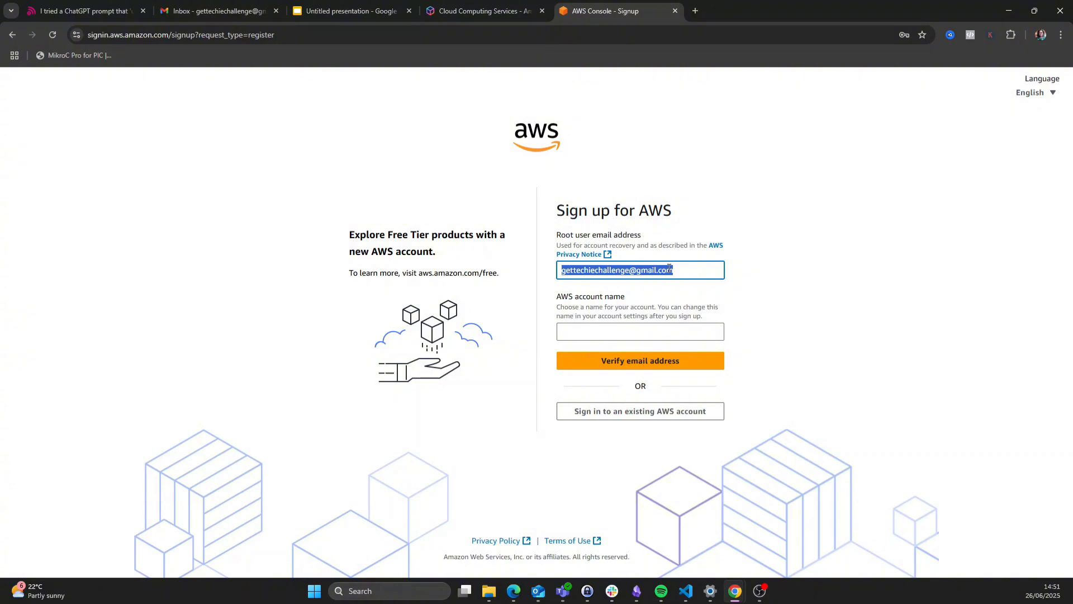
click(600, 333)
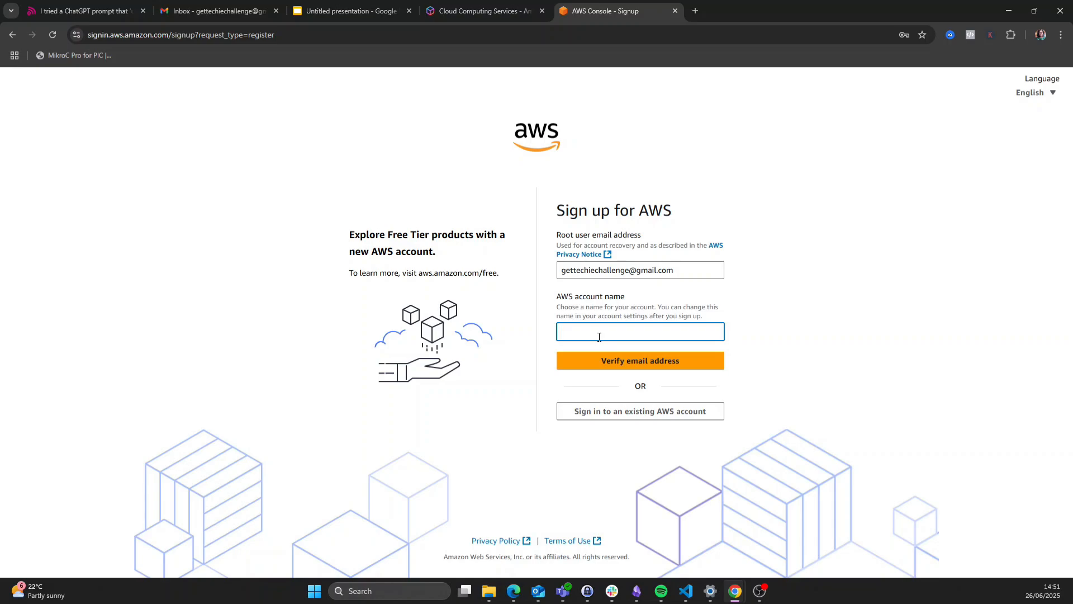
text(GetTechie)
Request e-mail verification and pass the security check by entering the CAPTCHA characters.
click(618, 363)
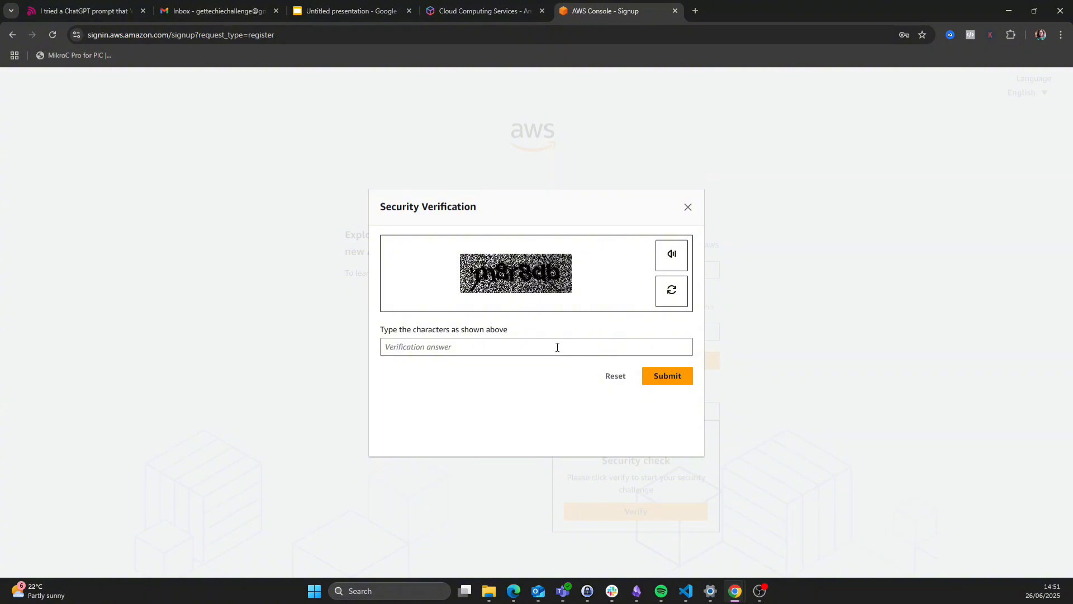
click(508, 349)
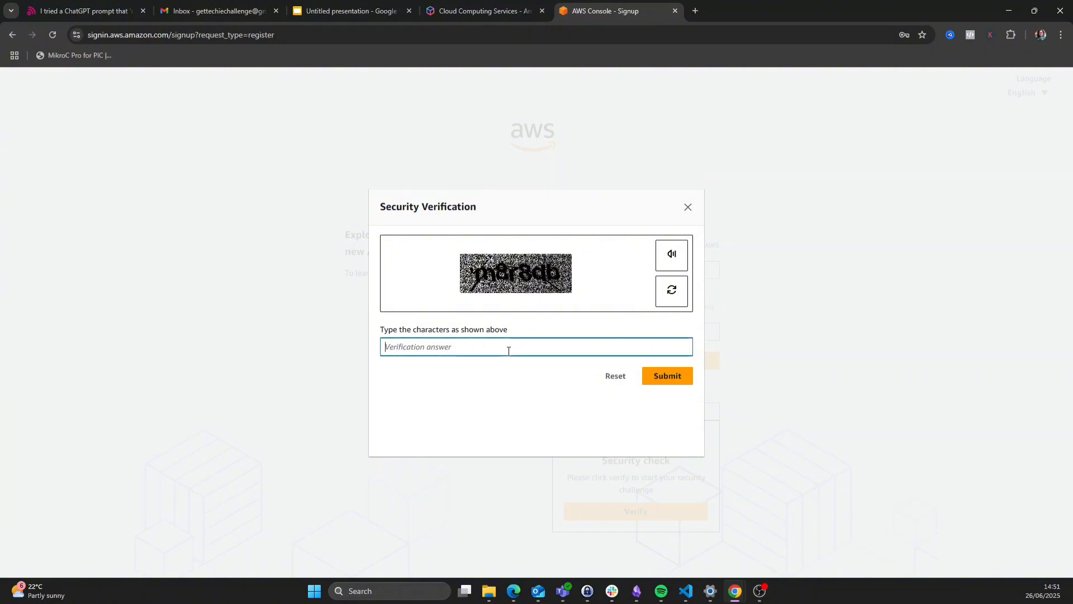
text(m)
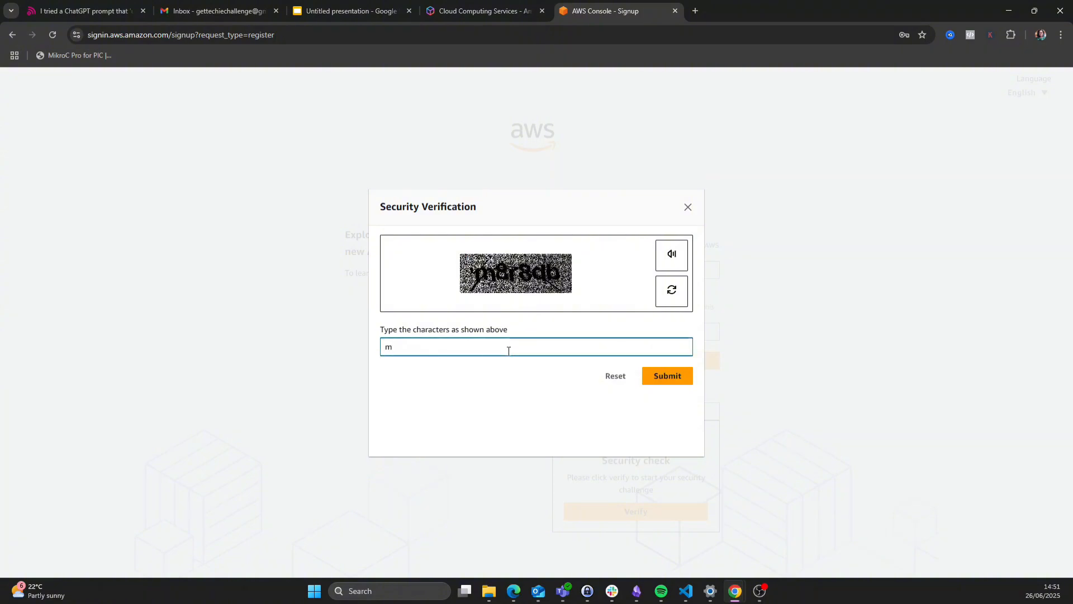
text(8r8db)
click(666, 378)
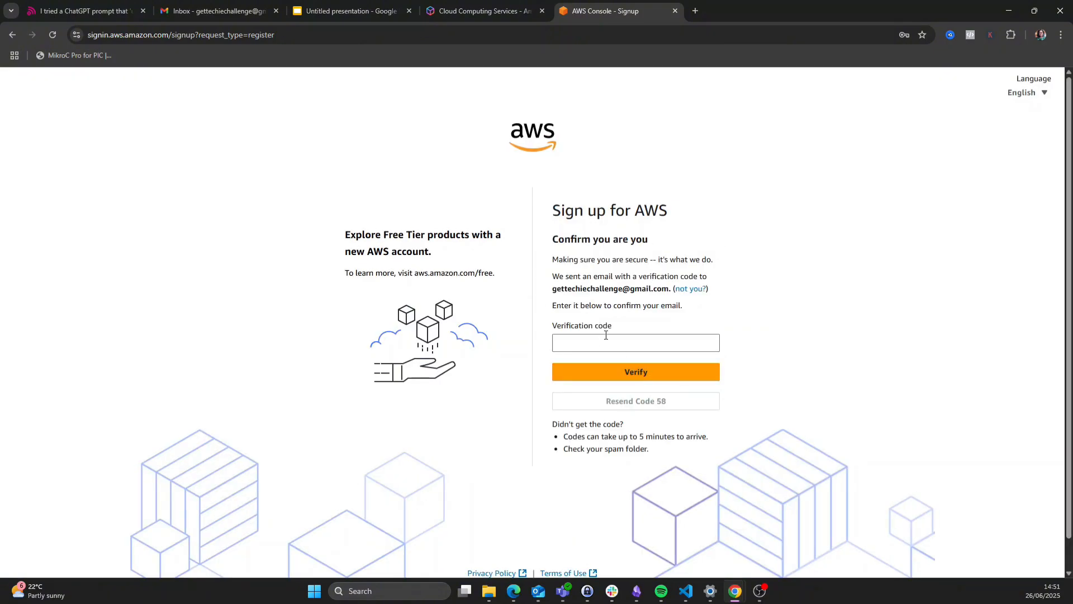
Copy the verification code from the AWS email in Gmail and submit it on the sign-up page.
click(203, 10)
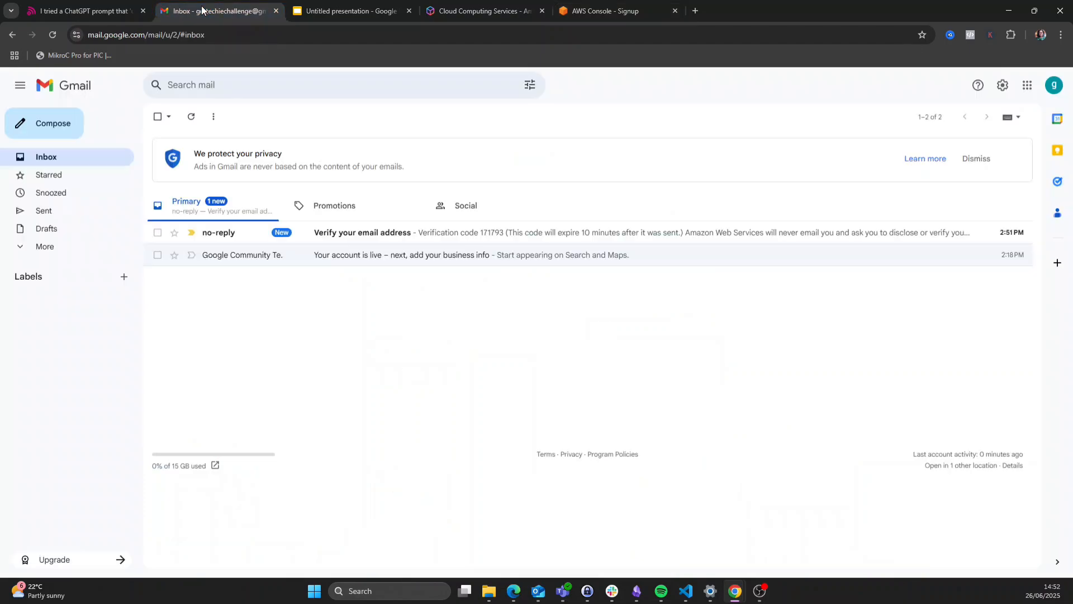
click(342, 240)
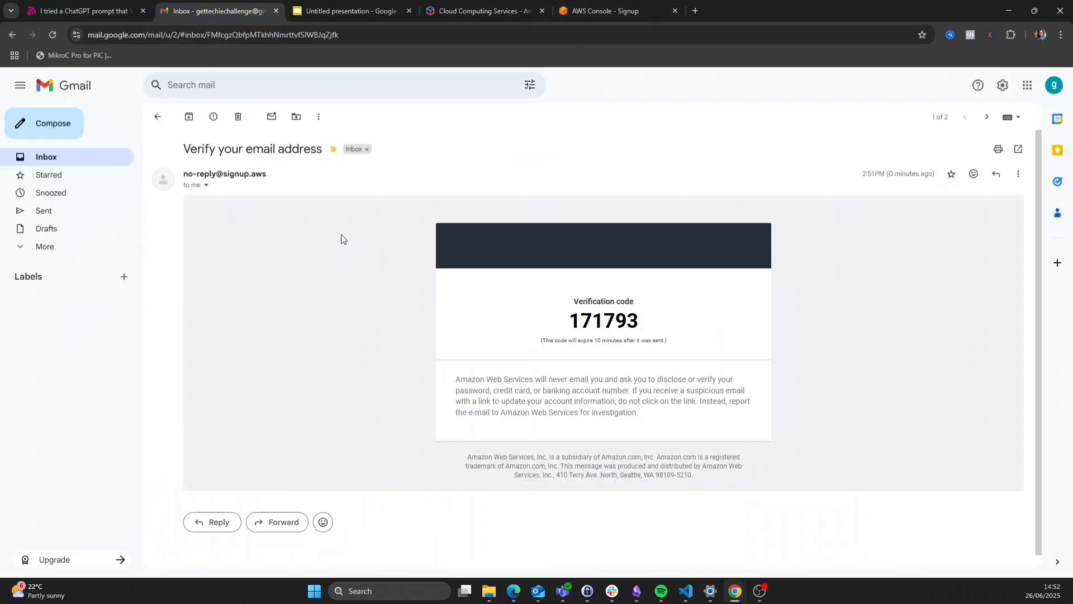
double_click(599, 323)
key(ctrl+c)
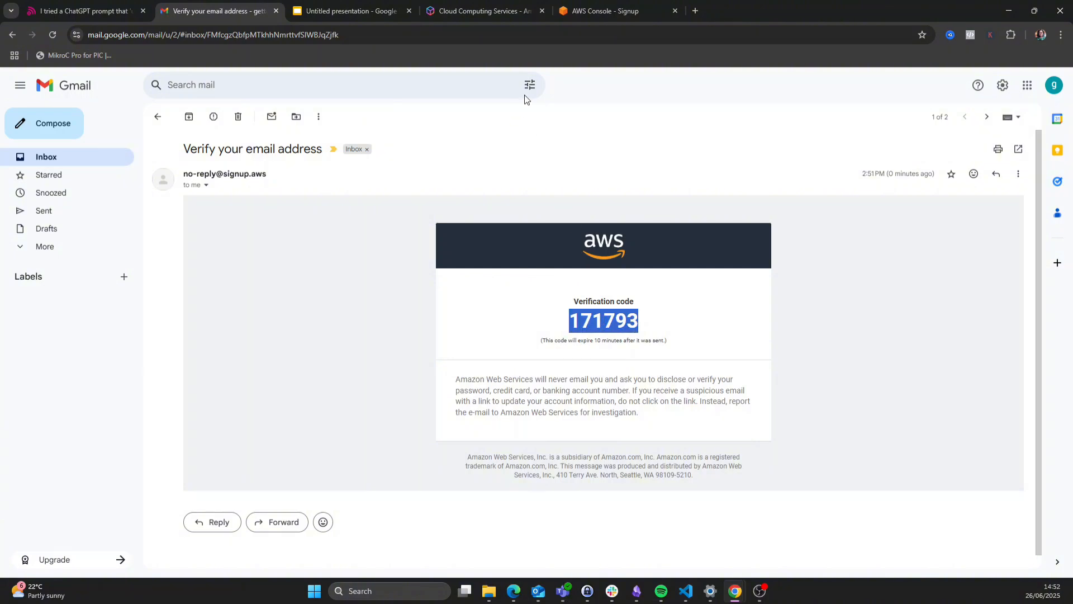
click(604, 11)
click(608, 338)
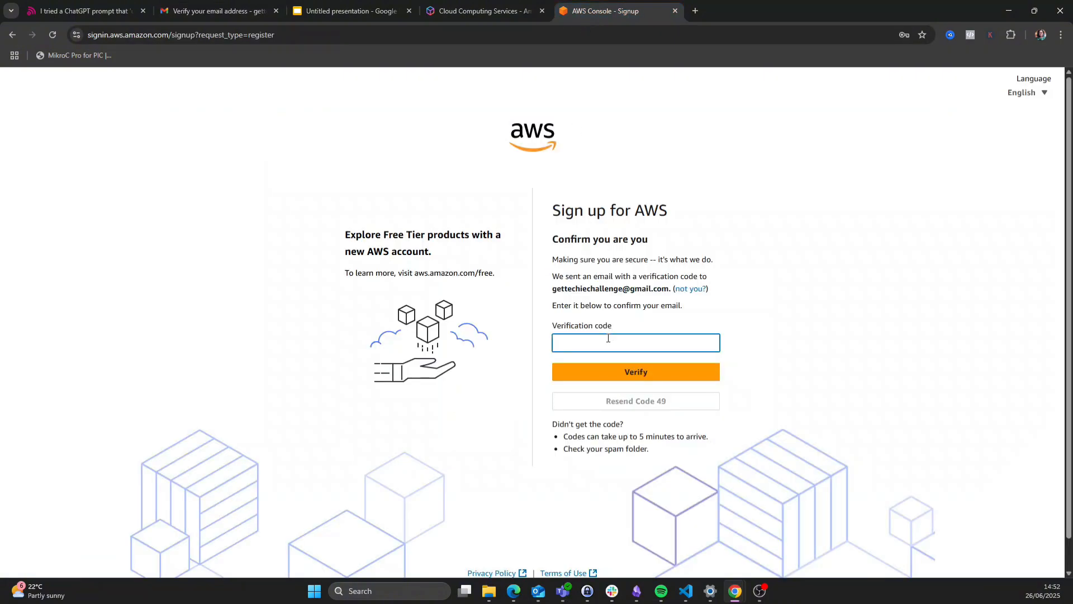
key(ctrl+v)
click(598, 373)
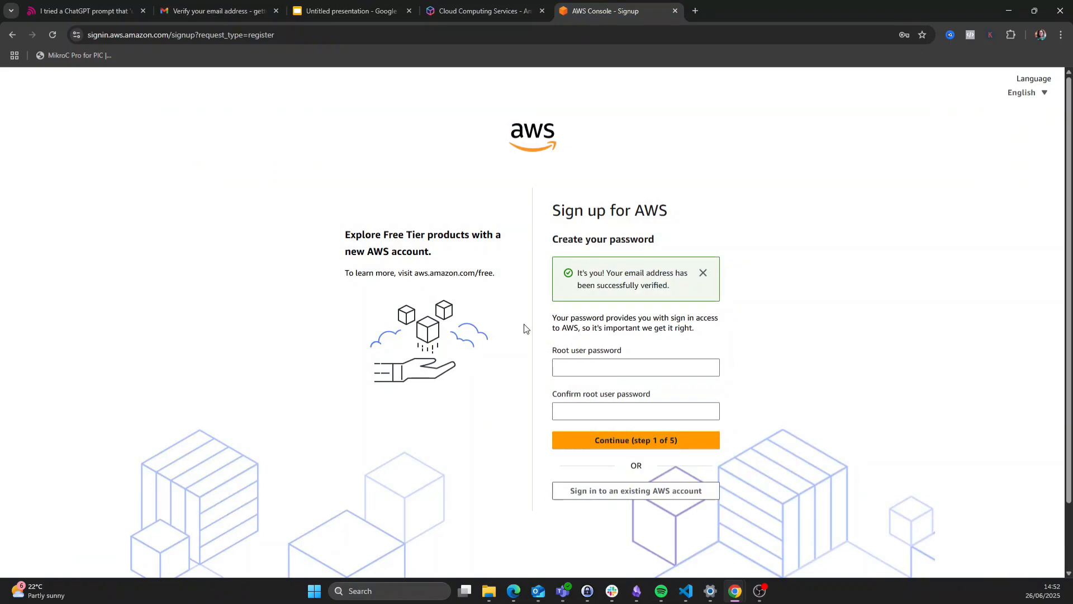
Set and confirm the root user password, then continue past step 1 of sign-up.
click(614, 371)
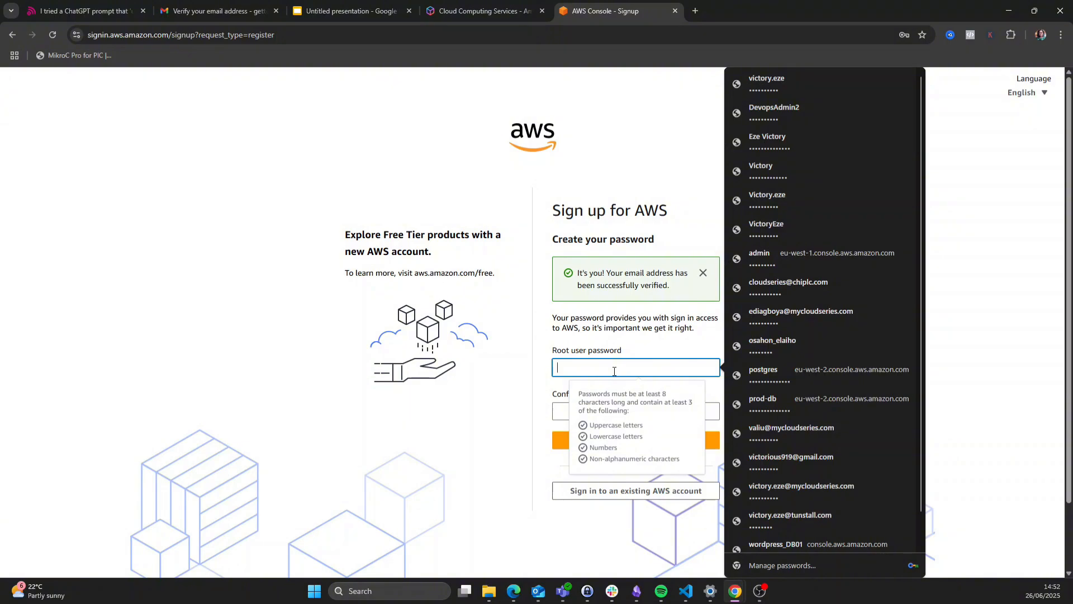
text(V••••••••••••)
click(563, 410)
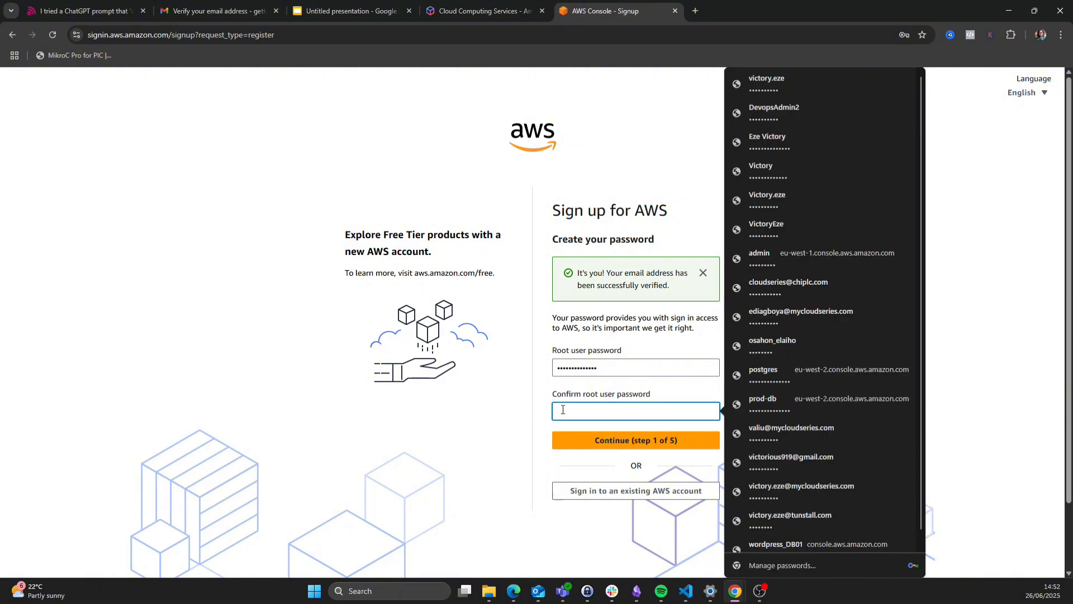
text(•••)
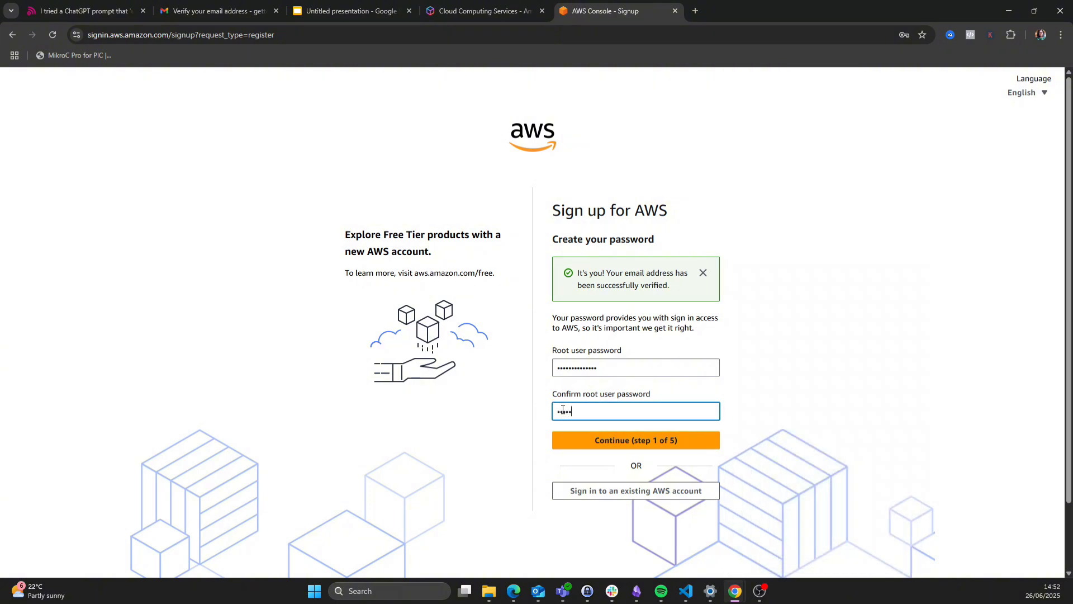
text(••••••••)
scroll(525, 411, down, 2)
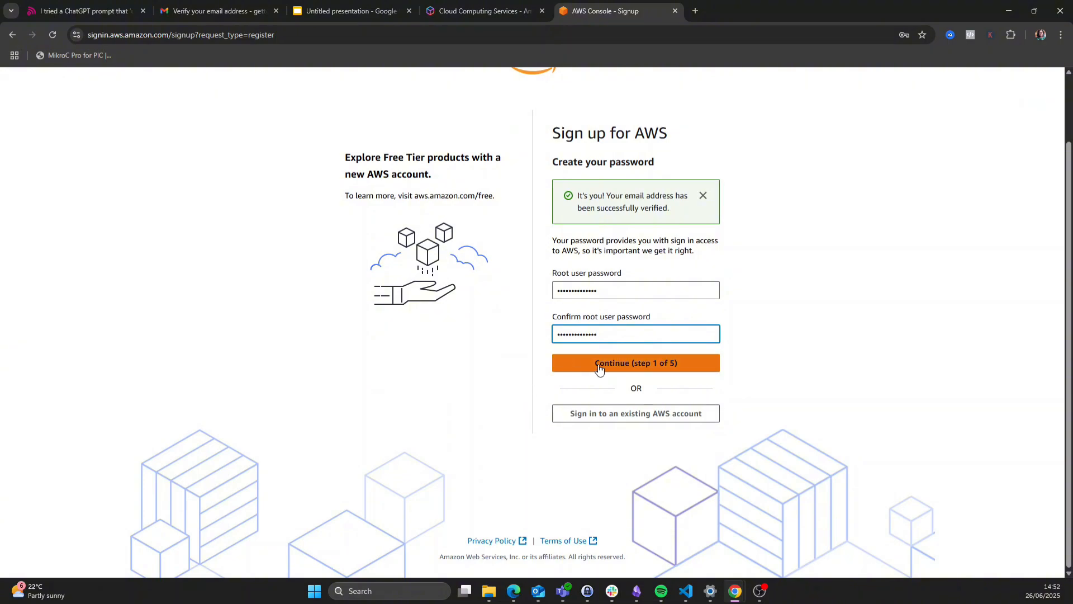
click(617, 363)
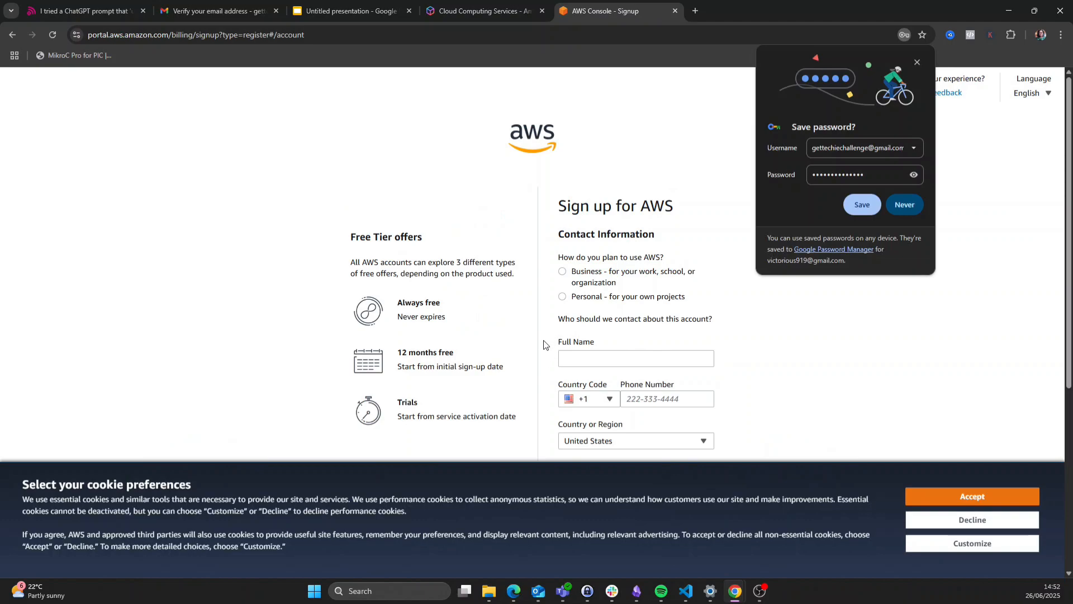
Dismiss the save-password prompt and autofill the personal contact details, checking the country calling code.
scroll(545, 346, down, 2)
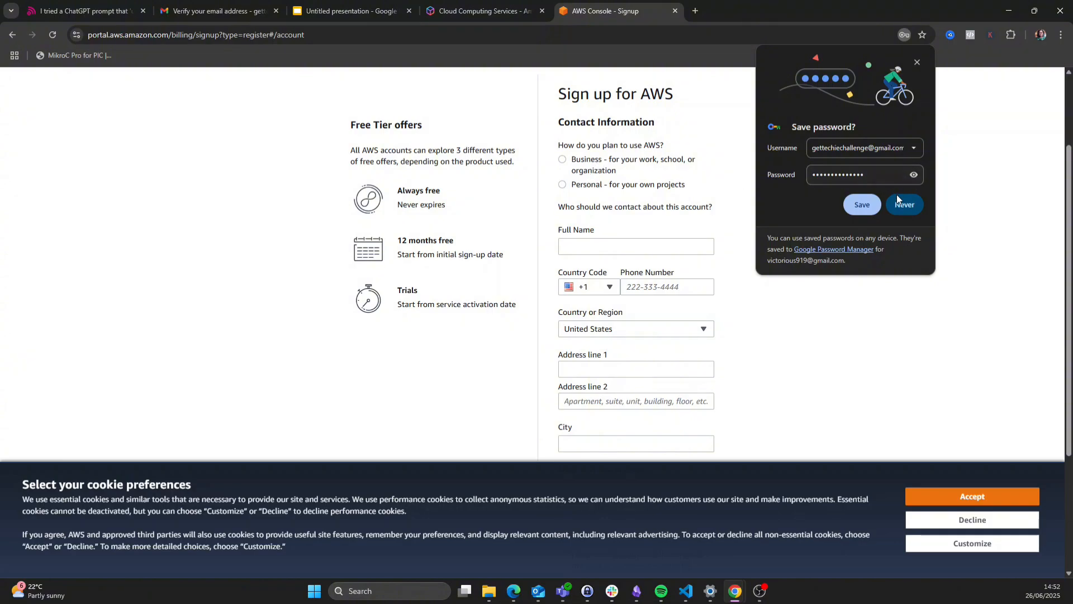
click(870, 206)
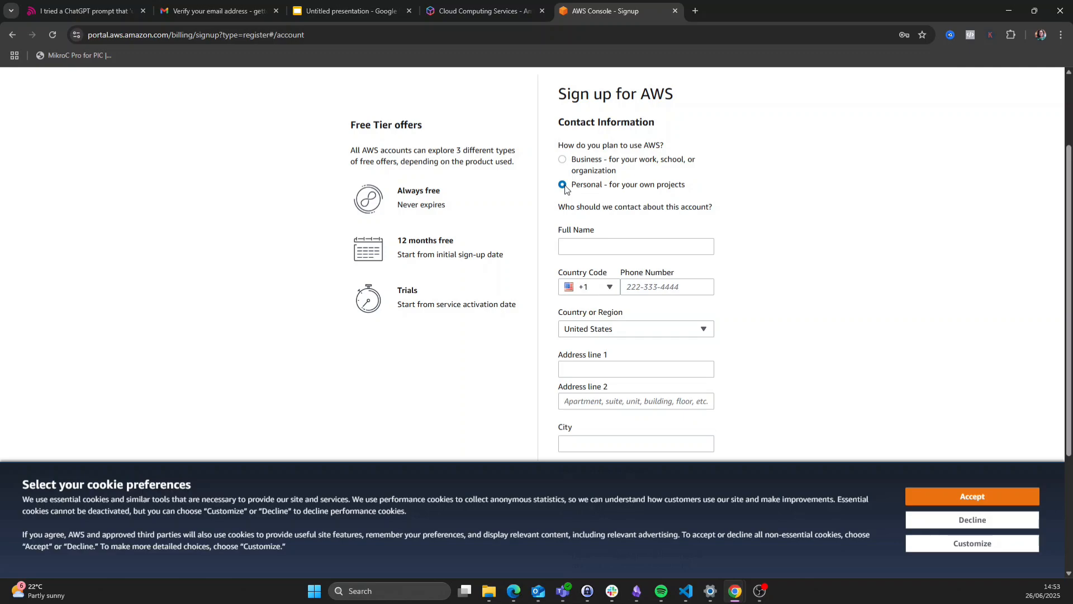
click(570, 245)
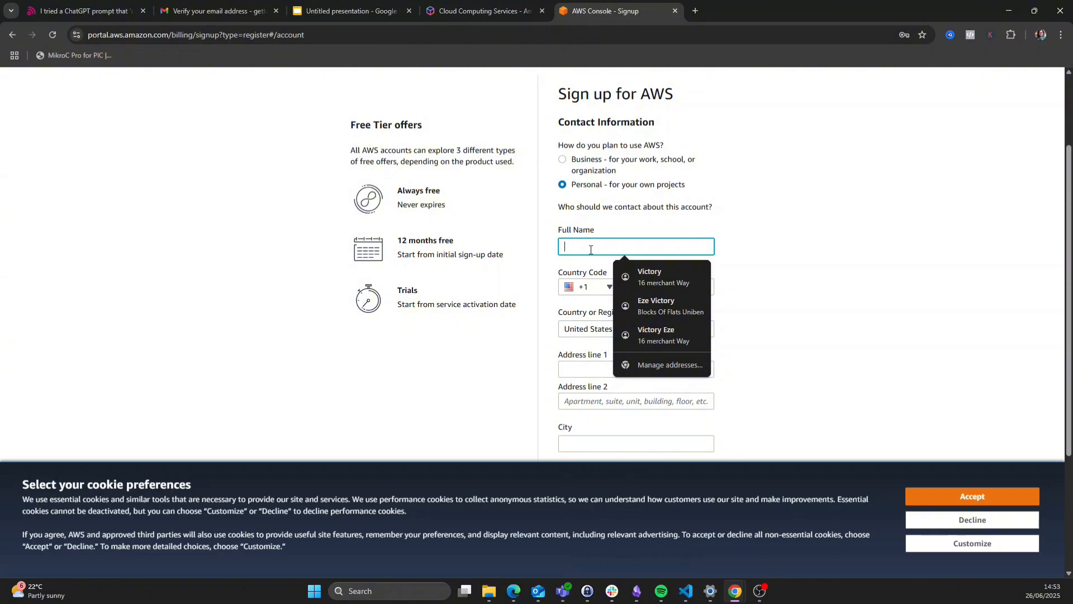
click(636, 272)
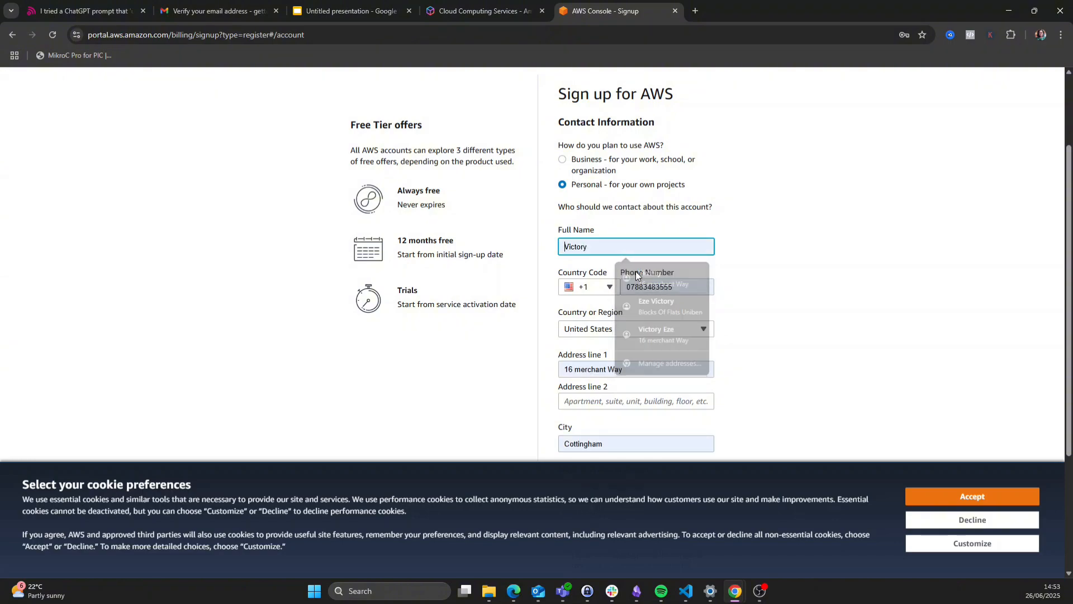
click(610, 288)
scroll(623, 391, down, 6)
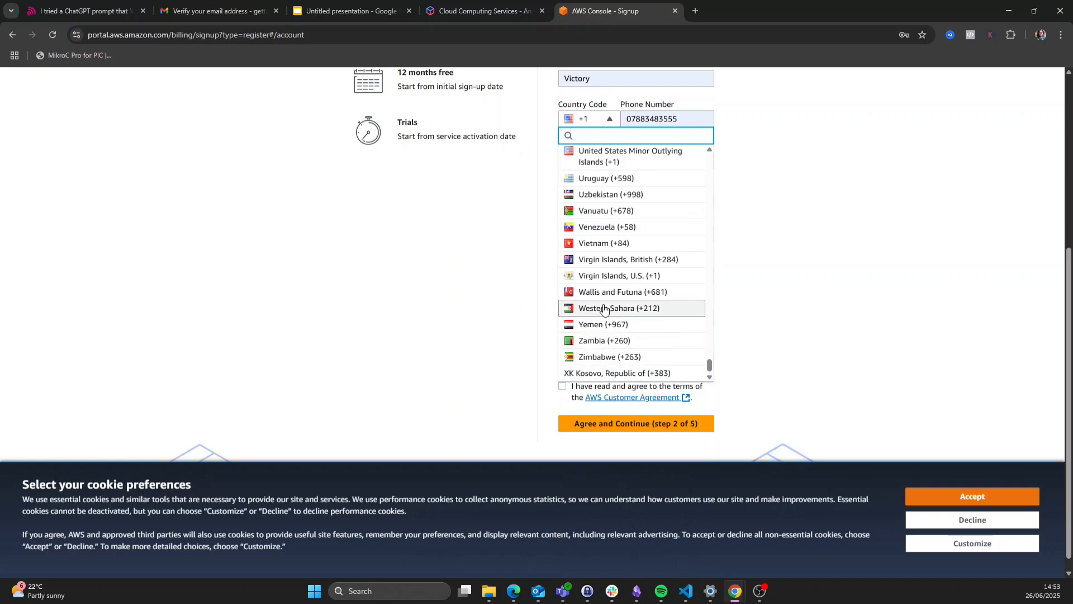
scroll(599, 320, down, 1)
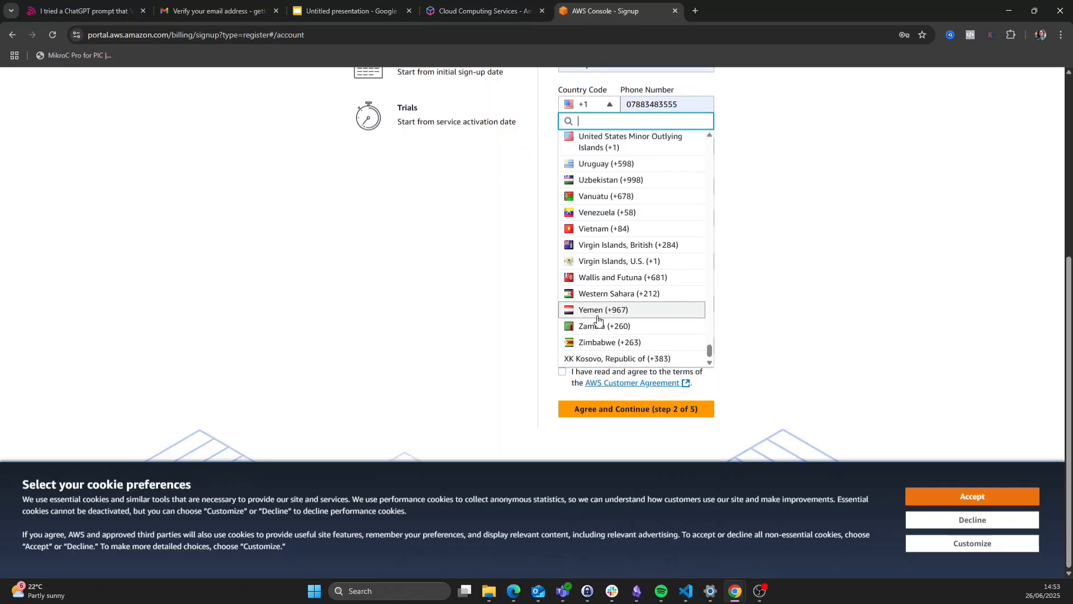
scroll(598, 320, up, 2)
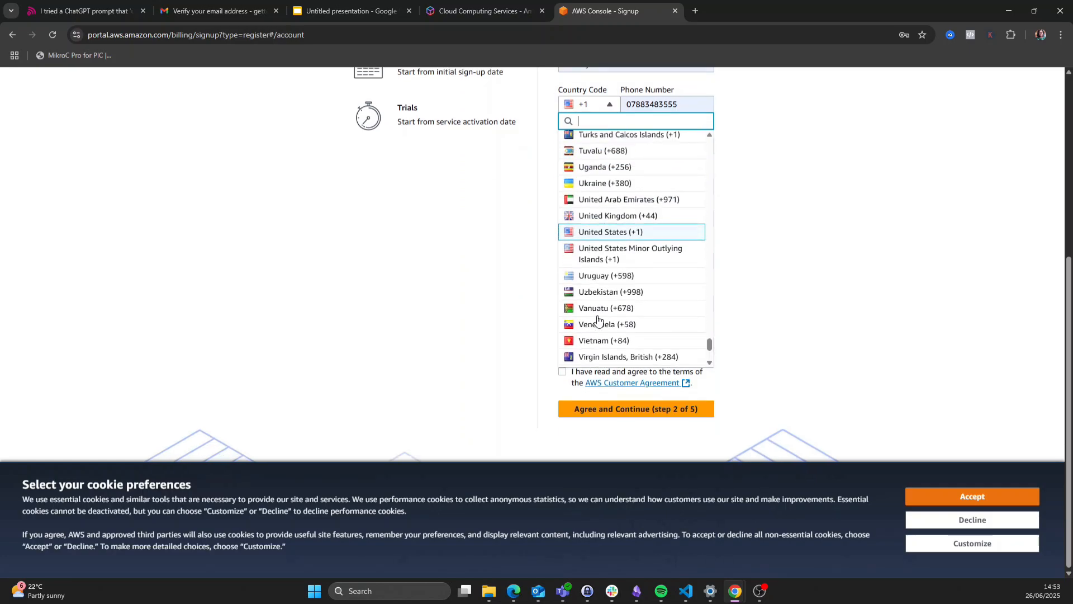
scroll(585, 309, down, 1)
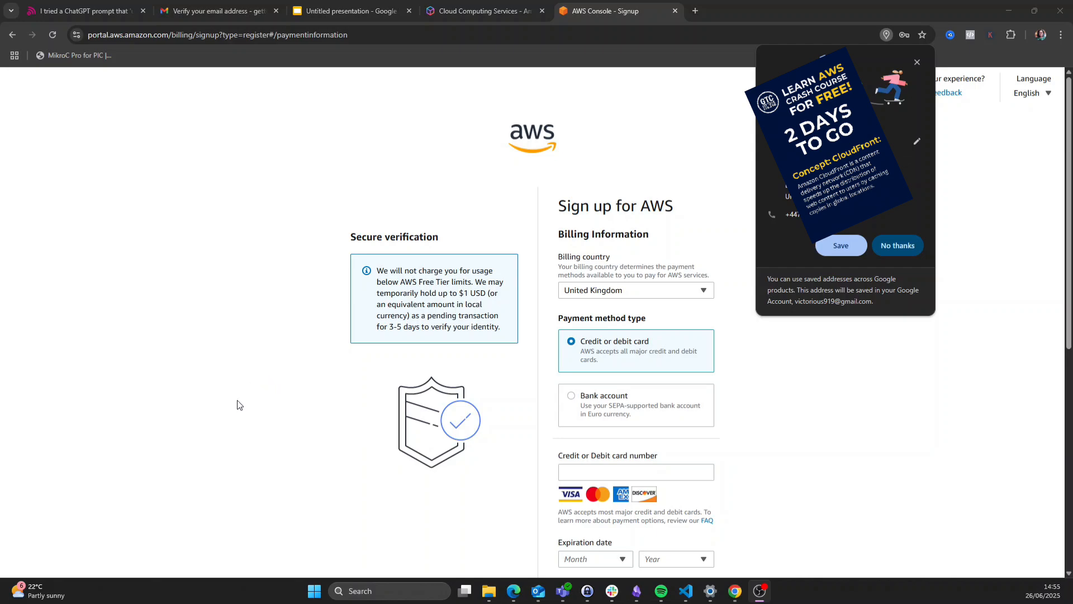
Dismiss the save-address prompt and close the saved-card suggestions on the card number field.
scroll(234, 406, down, 2)
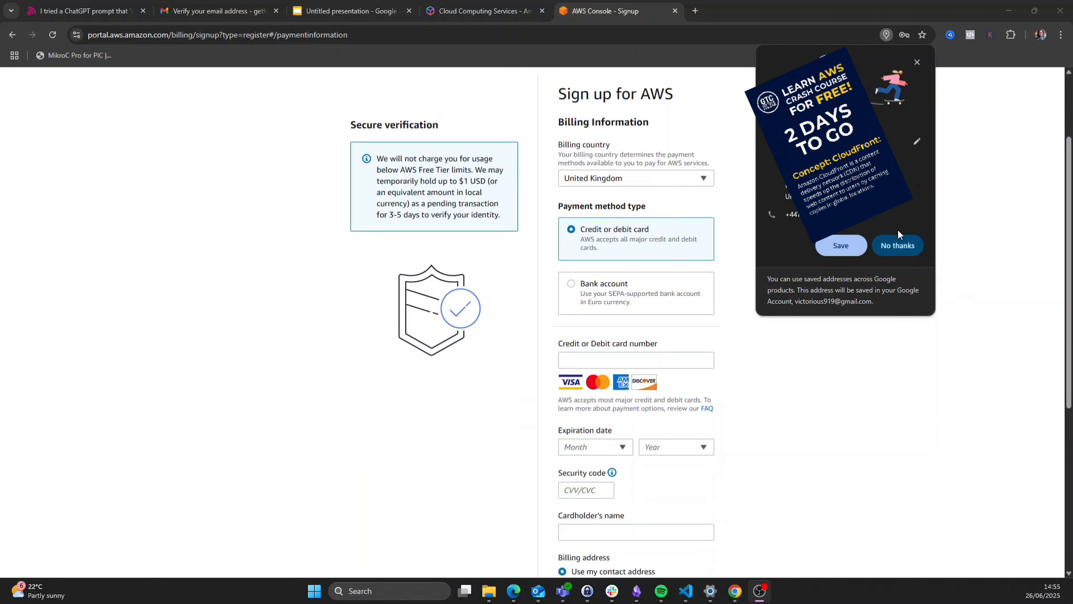
click(847, 247)
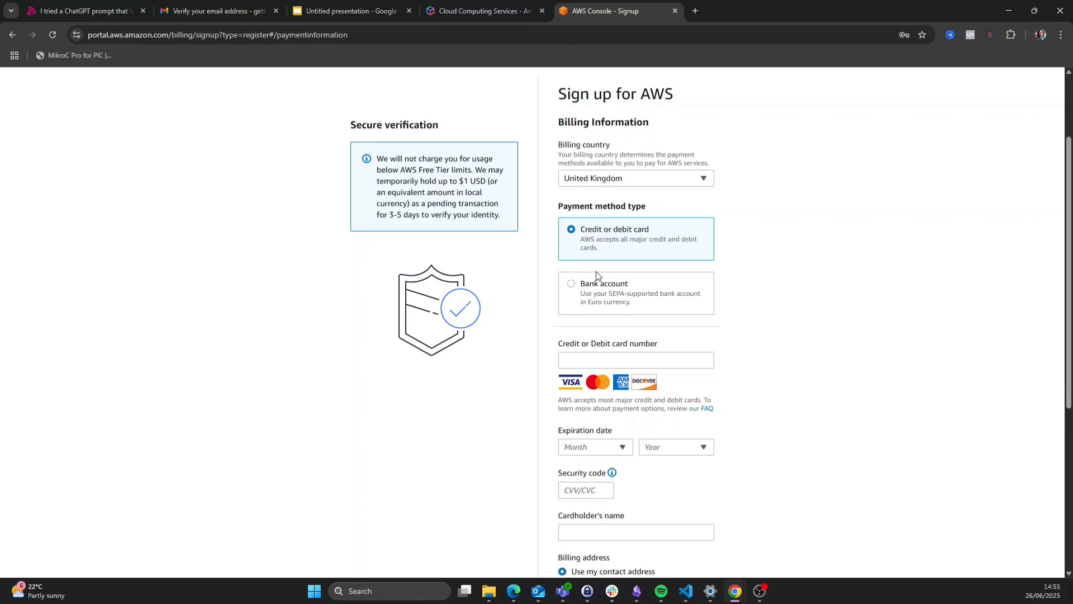
scroll(607, 314, down, 3)
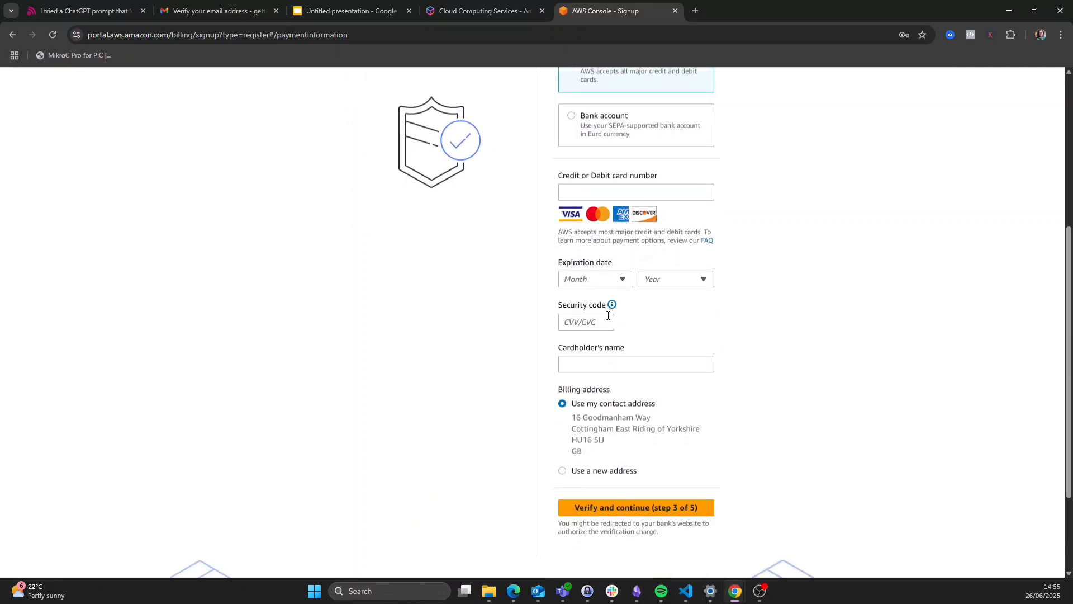
scroll(596, 250, up, 1)
click(596, 249)
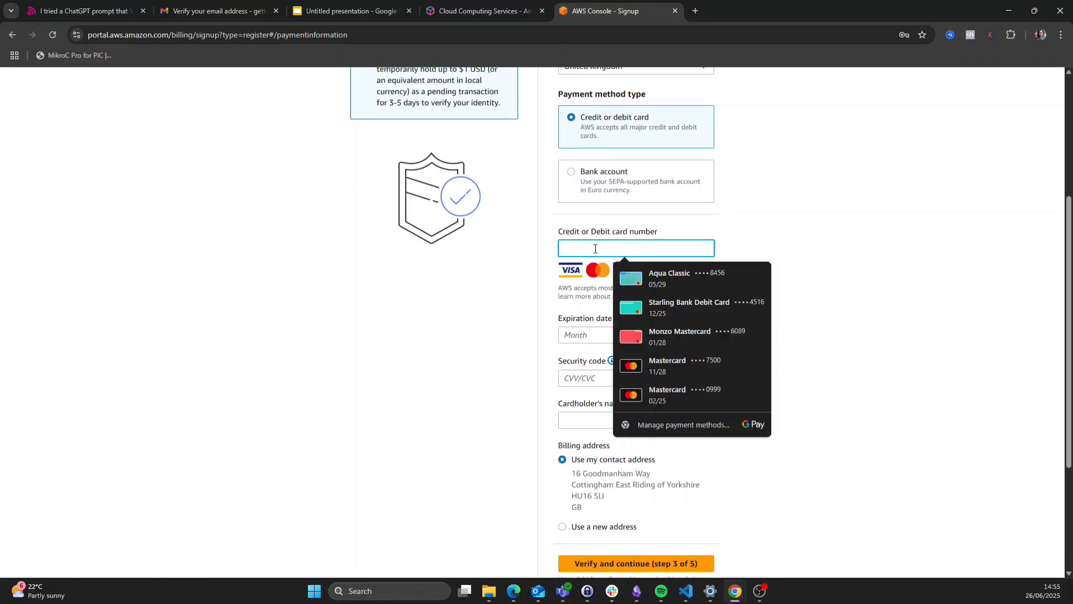
click(780, 220)
click(627, 252)
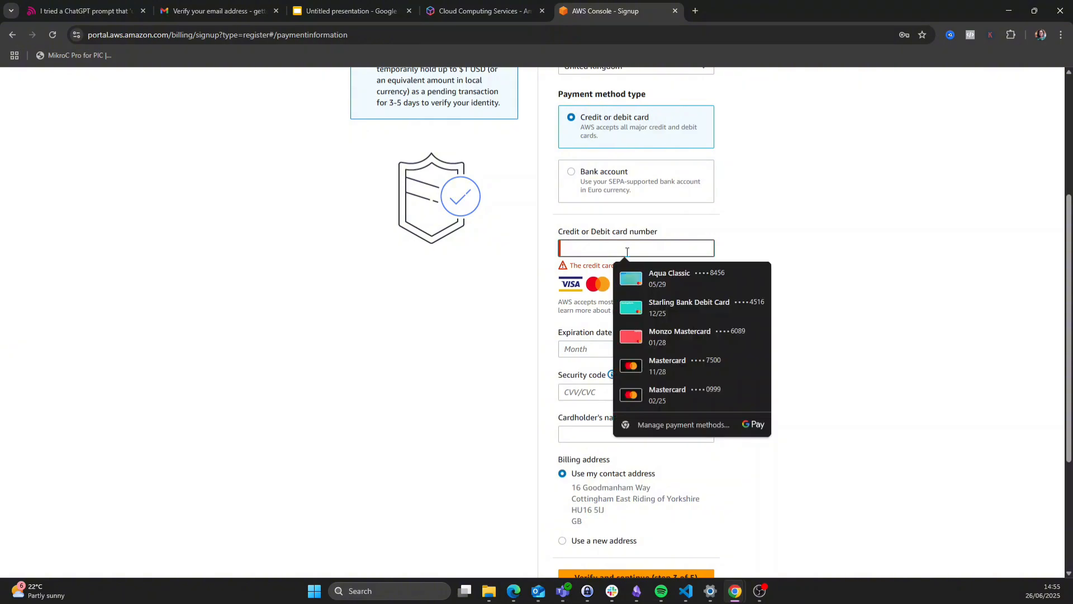
click(783, 230)
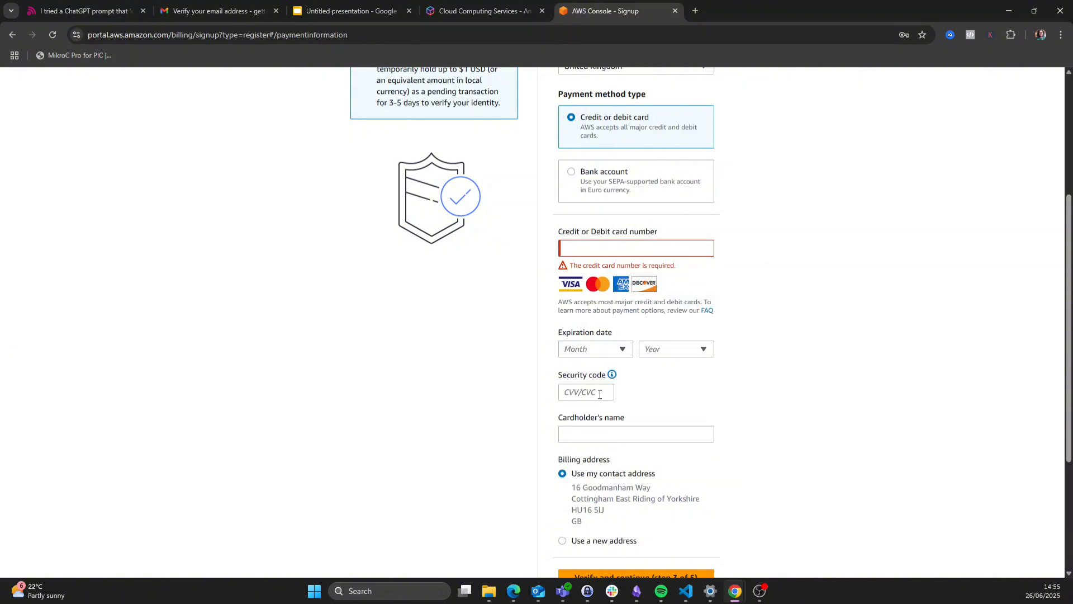
scroll(603, 386, down, 1)
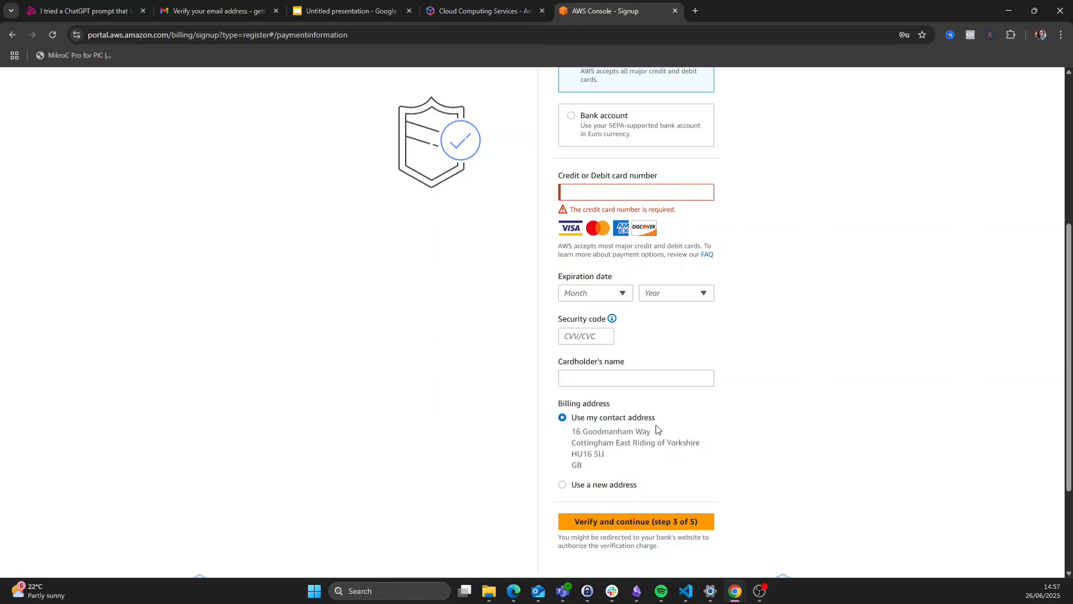
Scroll down the billing page toward the payment details.
scroll(649, 434, down, 3)
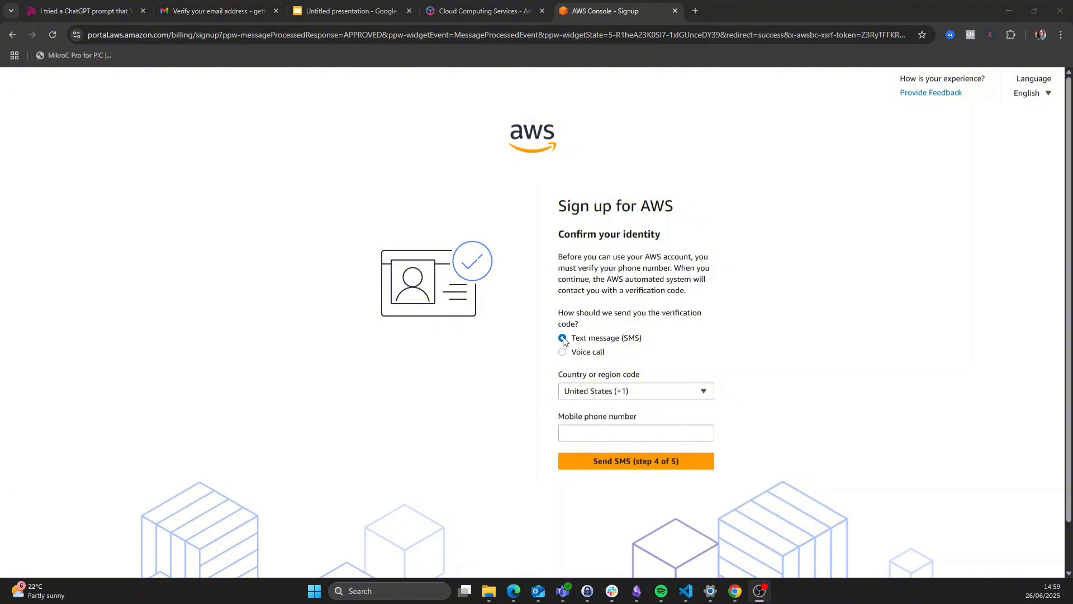
Scroll down the Confirm your identity page.
scroll(651, 371, down, 2)
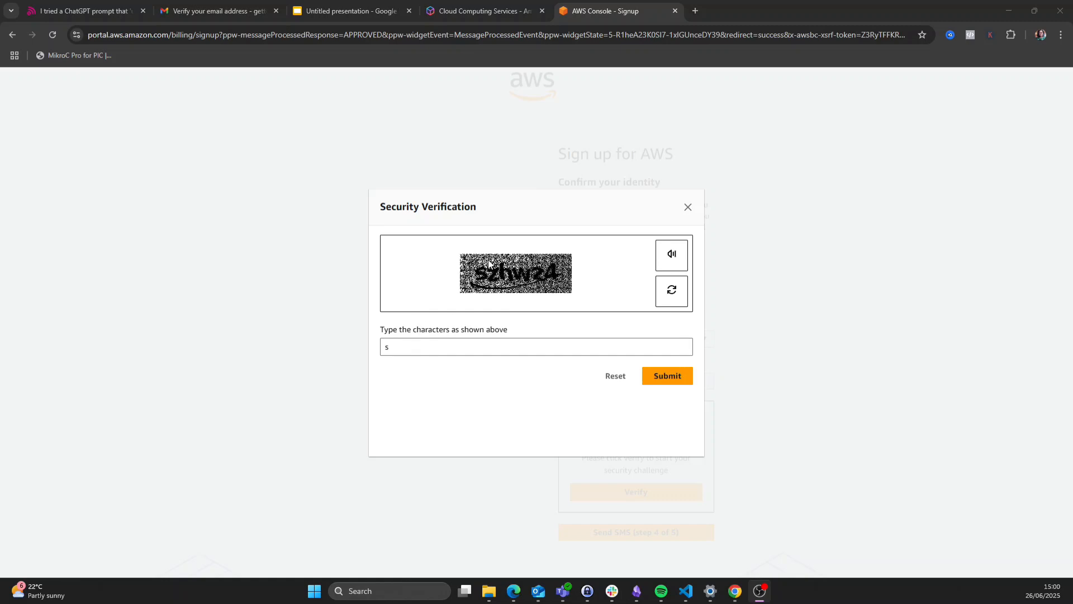
Answer the sign-up captcha with 'zhw24' and submit it.
click(425, 348)
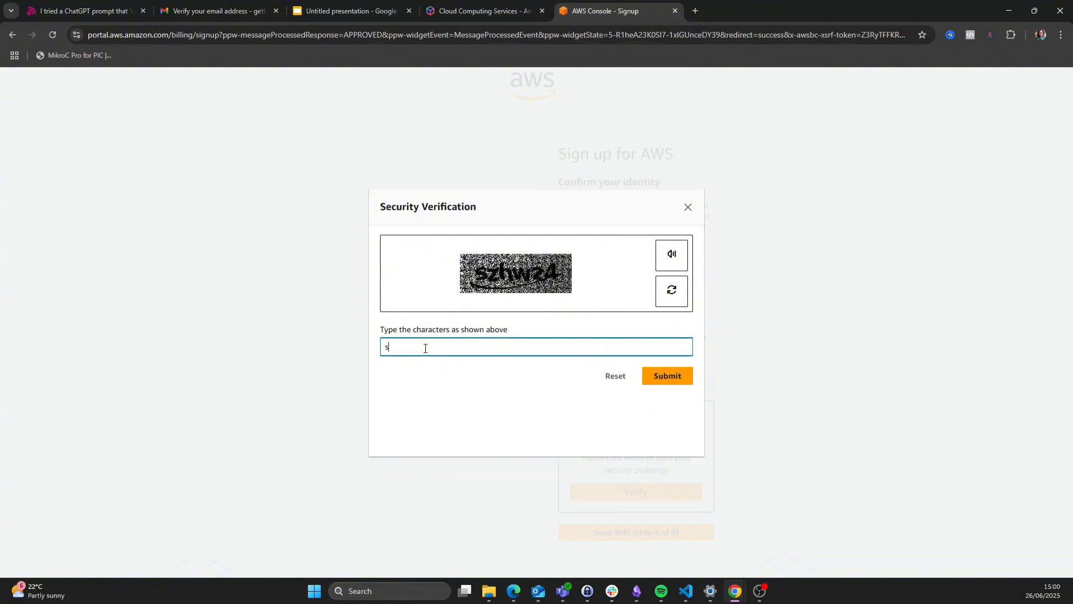
text(zhw24)
click(676, 376)
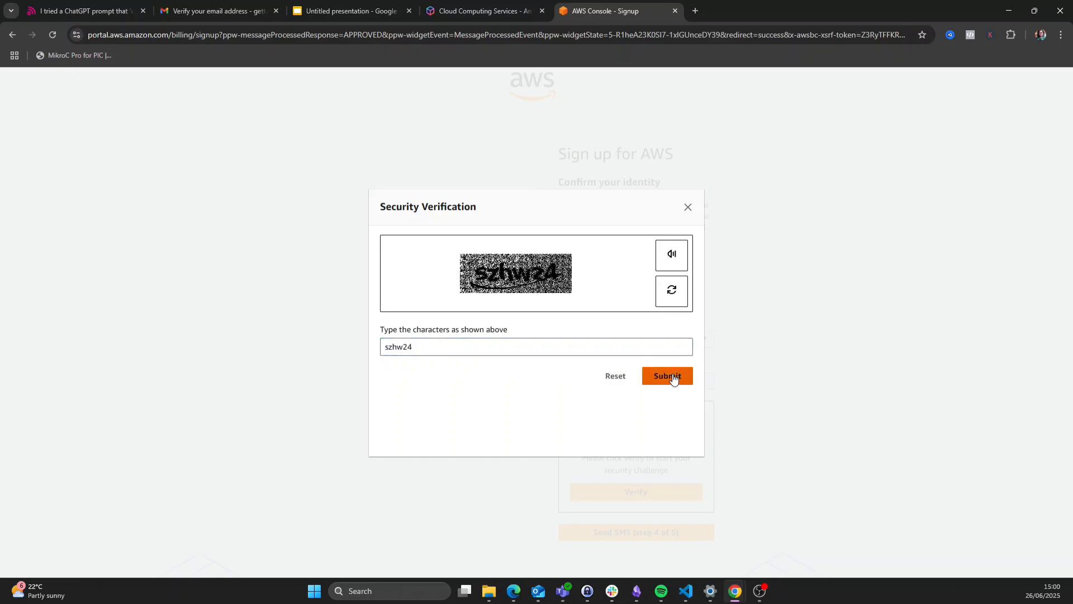
After the first attempt fails, load a fresh captcha, answer 'm4md7r' and submit the security check.
click(672, 294)
click(533, 347)
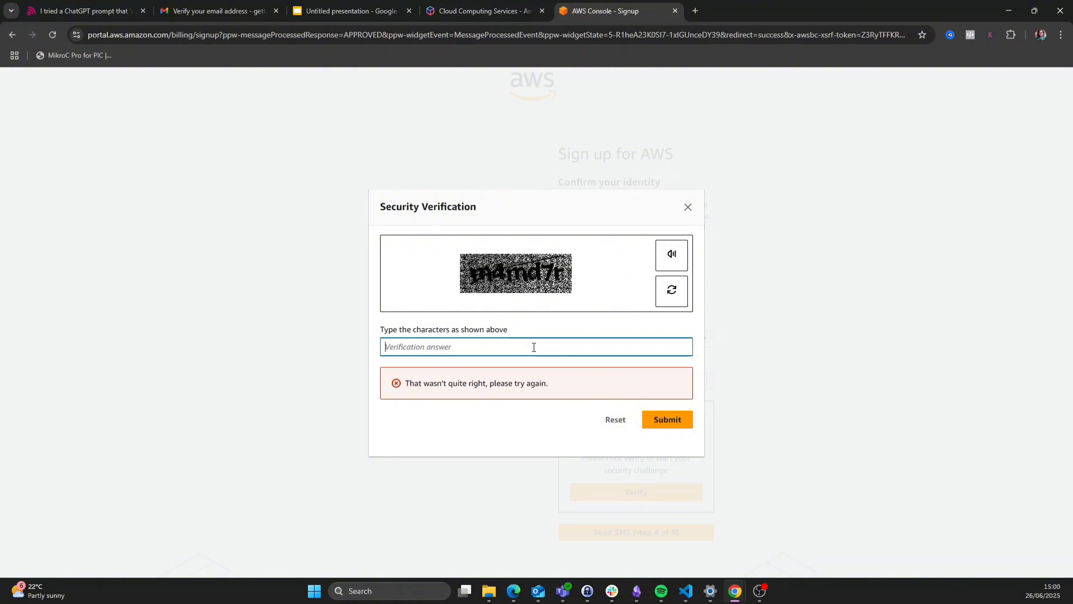
text(m4md7r)
click(670, 419)
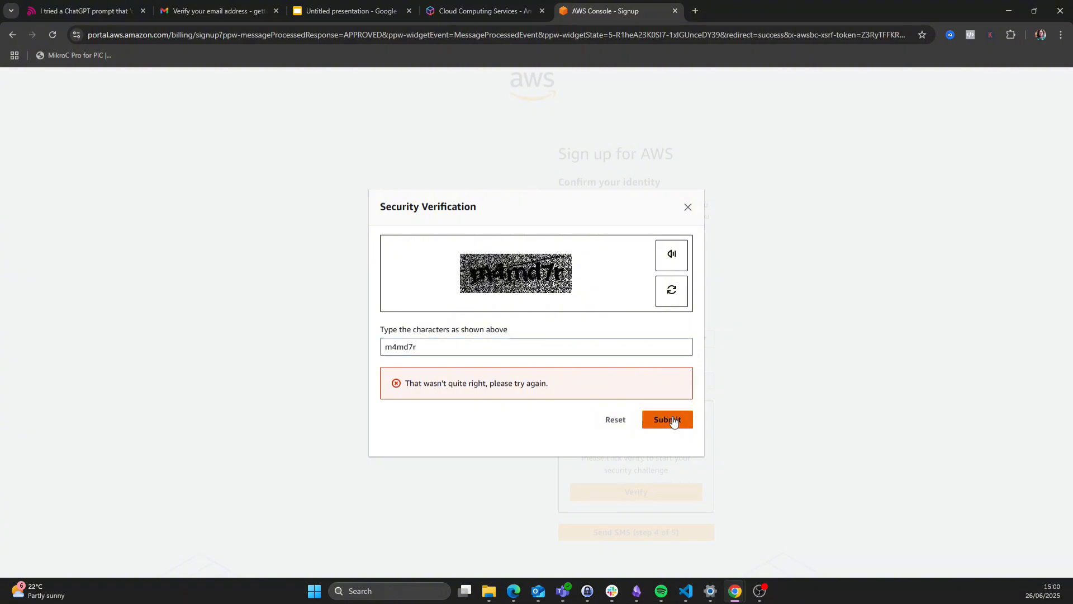
click(673, 420)
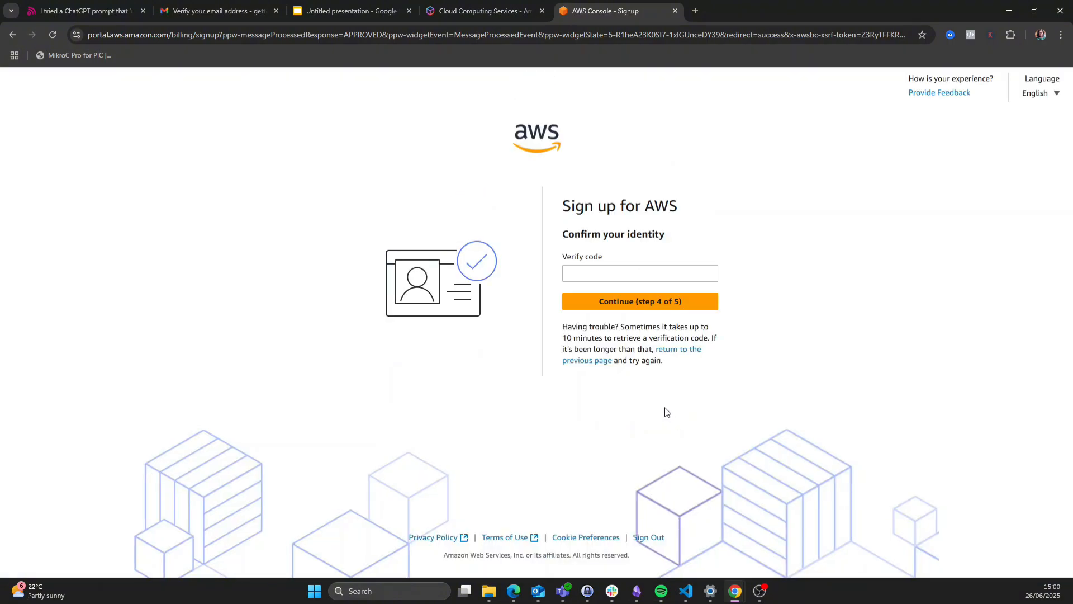
Enter the SMS verification code and continue to the support plan step.
click(585, 268)
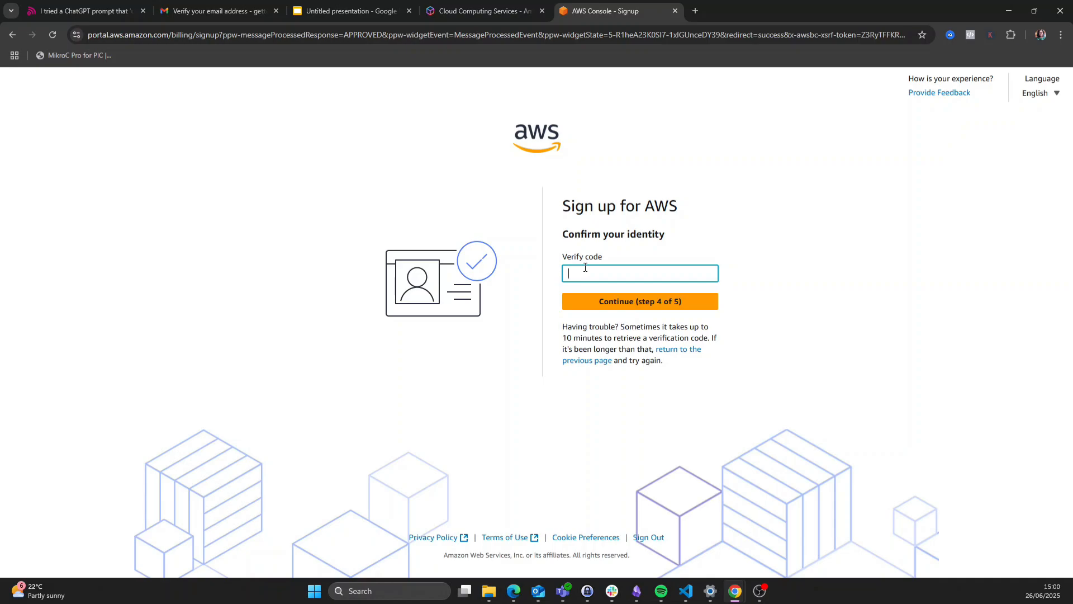
click(615, 305)
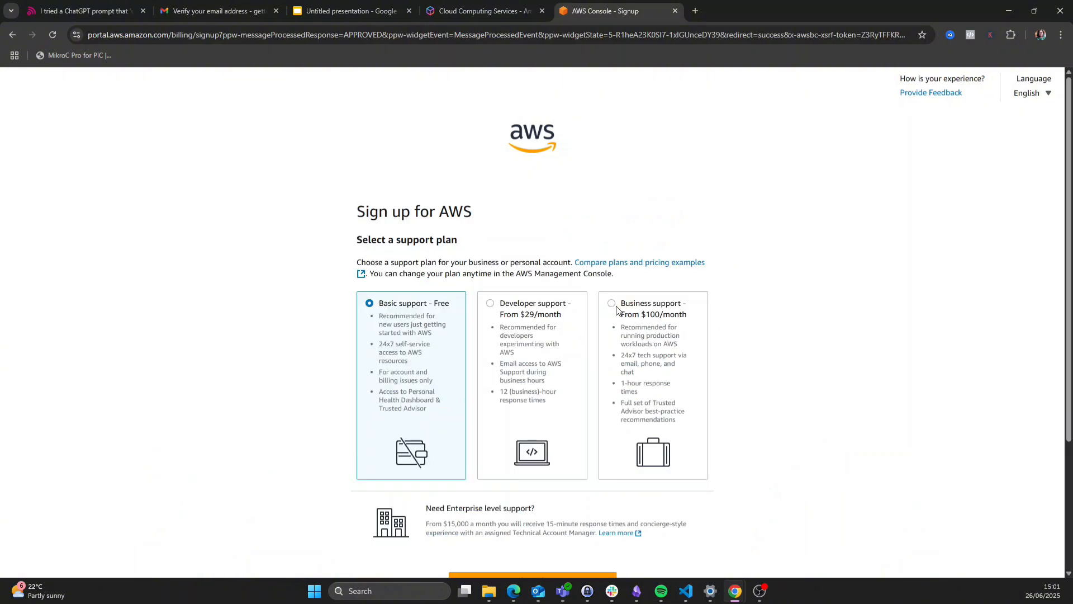
Finish sign-up with the Basic support - Free plan left selected.
scroll(603, 326, down, 2)
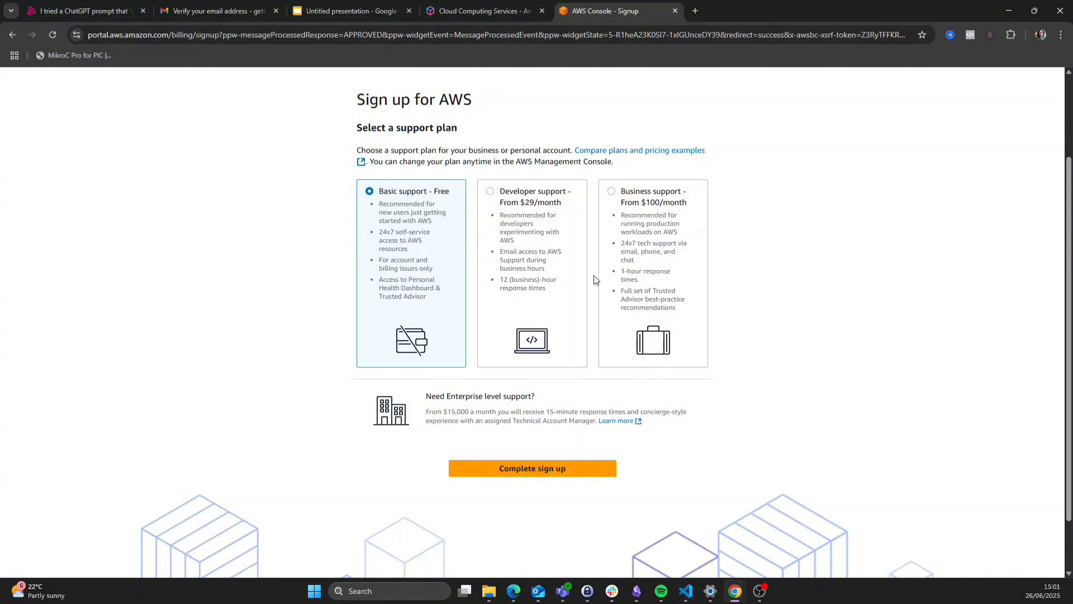
click(538, 474)
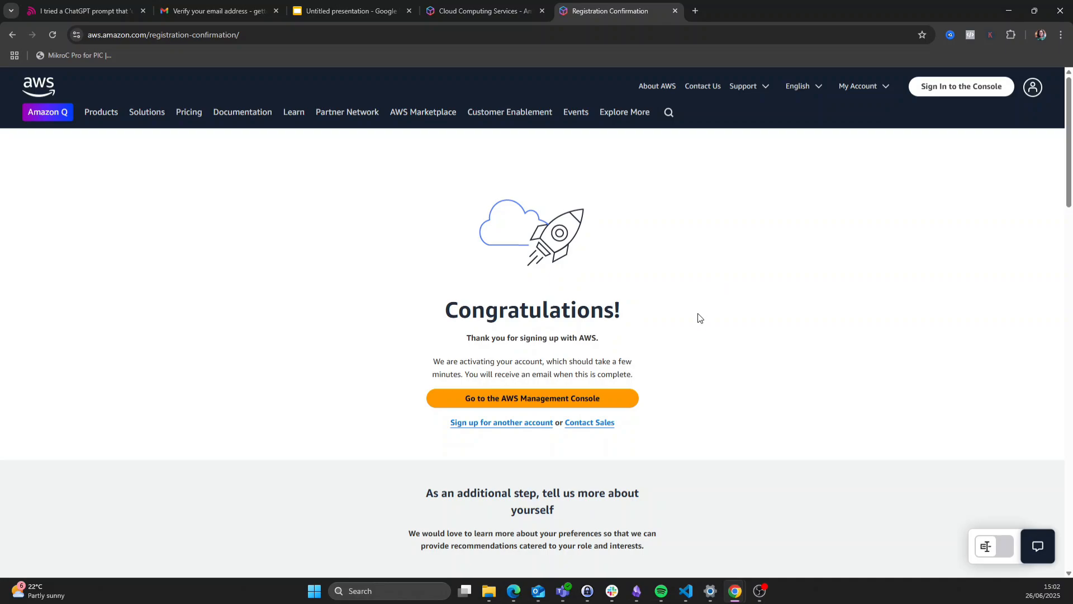
Leave the registration confirmation page for the new account's AWS Management Console.
click(952, 90)
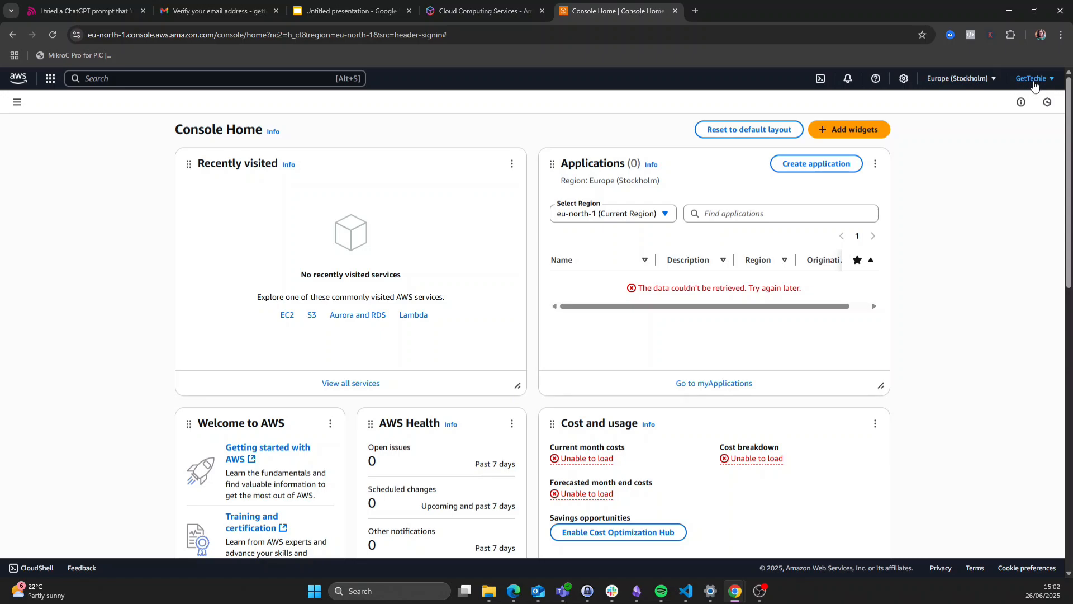
Open the GetTechie account menu at the top right of the console.
click(1035, 84)
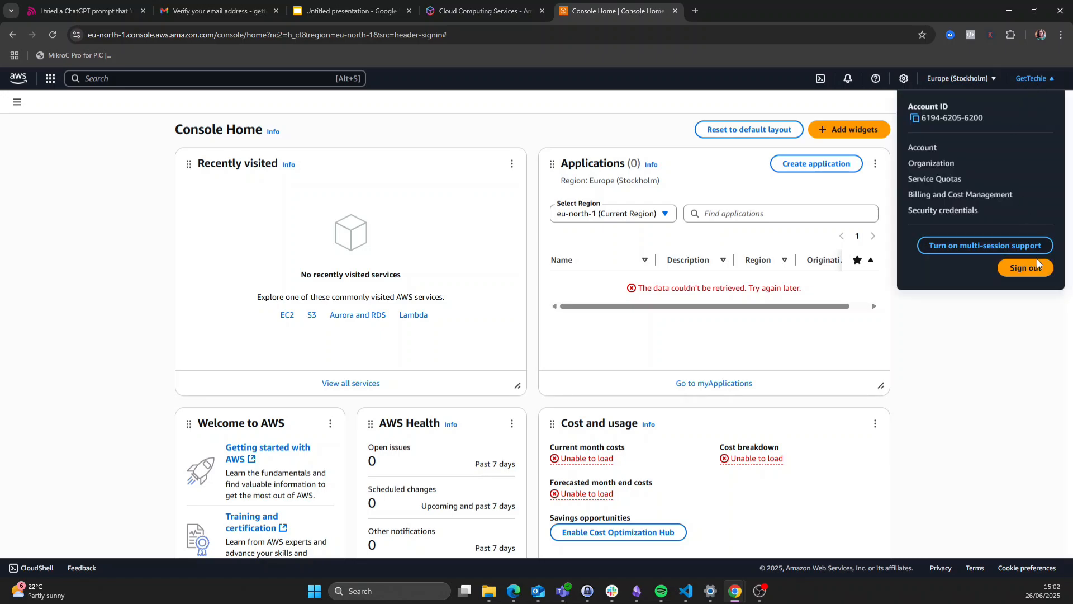
Sign out of the console and go from the landing page to the console sign-in form.
click(1031, 273)
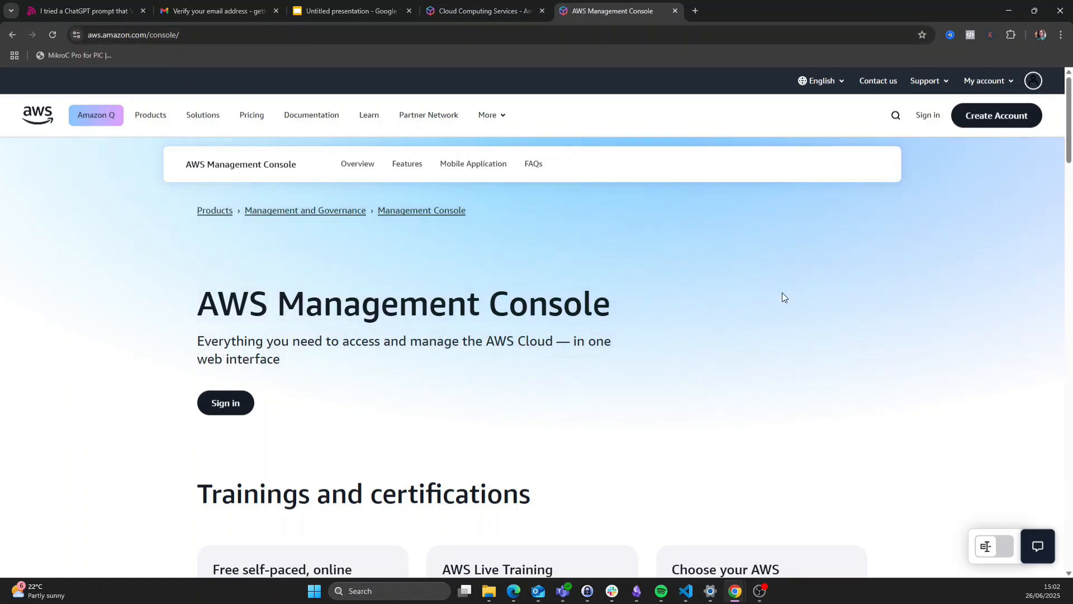
scroll(752, 328, down, 3)
scroll(744, 367, up, 1)
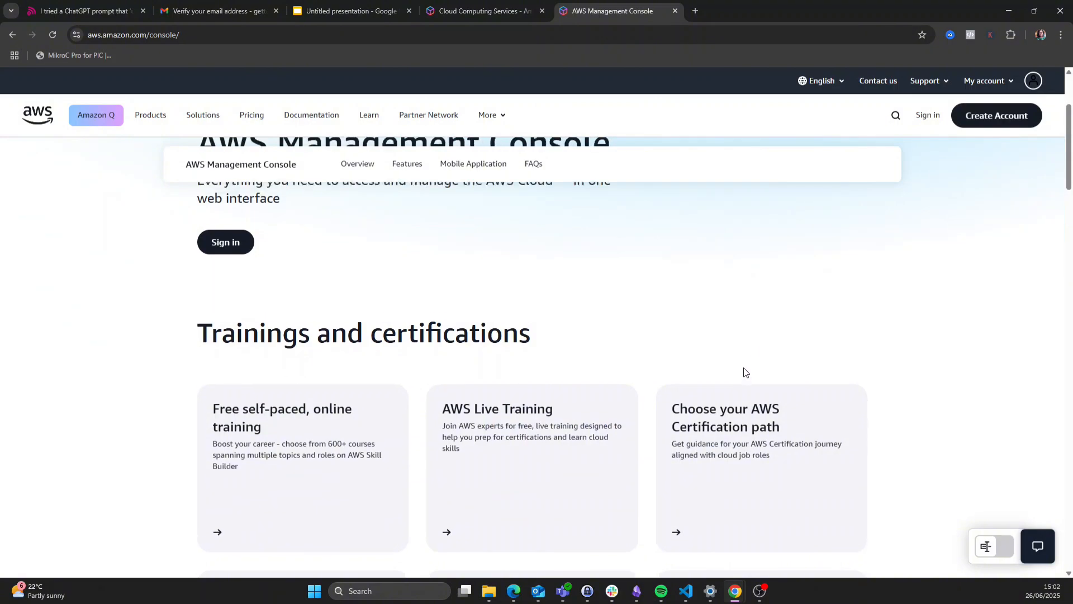
scroll(744, 367, down, 1)
scroll(743, 367, down, 3)
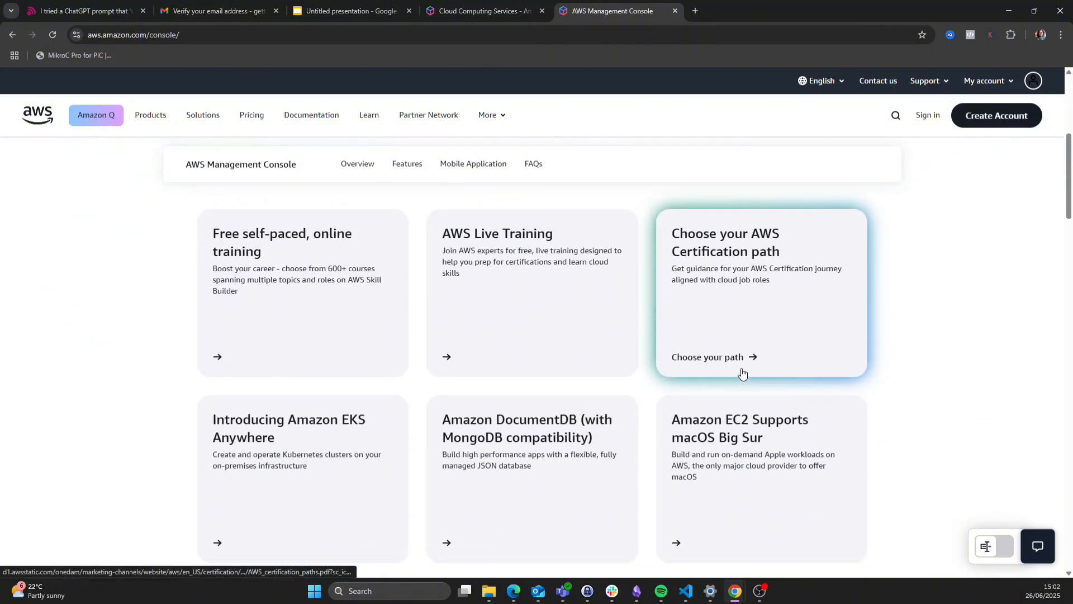
scroll(678, 424, down, 2)
scroll(677, 424, up, 7)
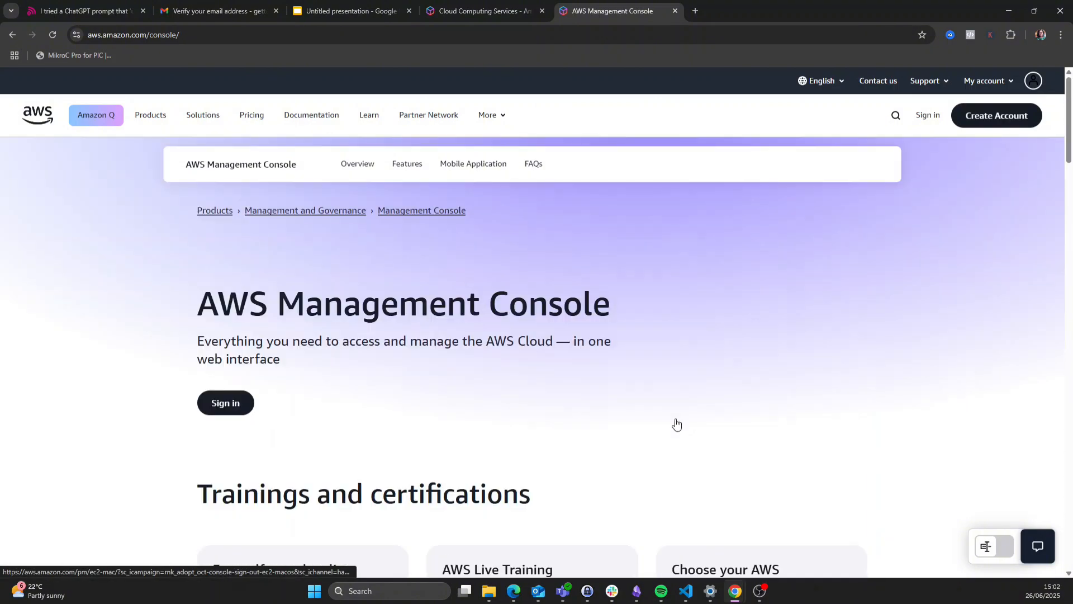
click(932, 117)
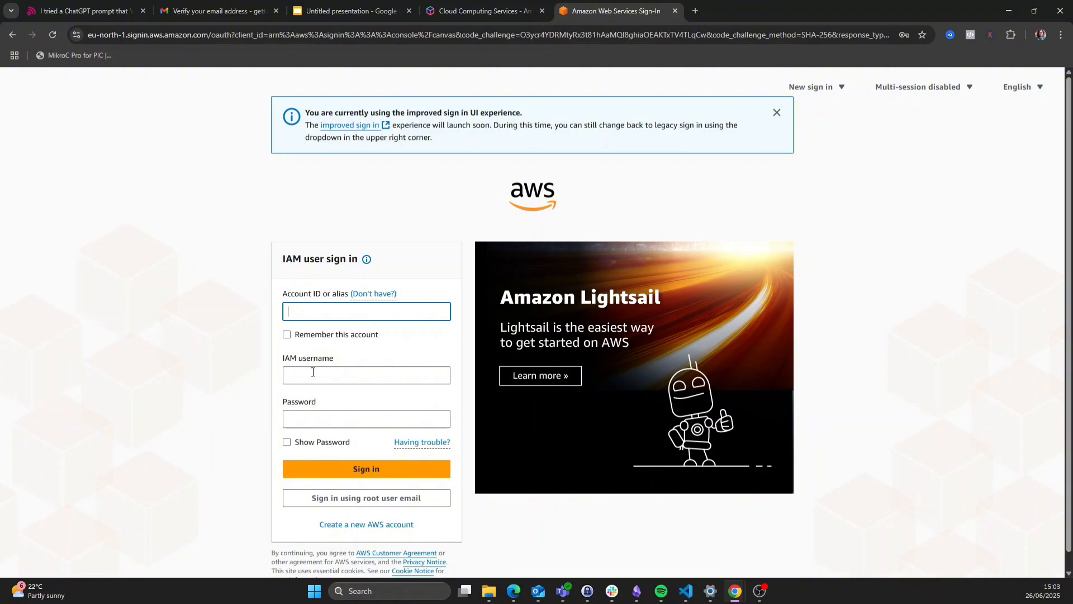
Sign in as the root user with the browser's saved email and password.
scroll(321, 416, down, 1)
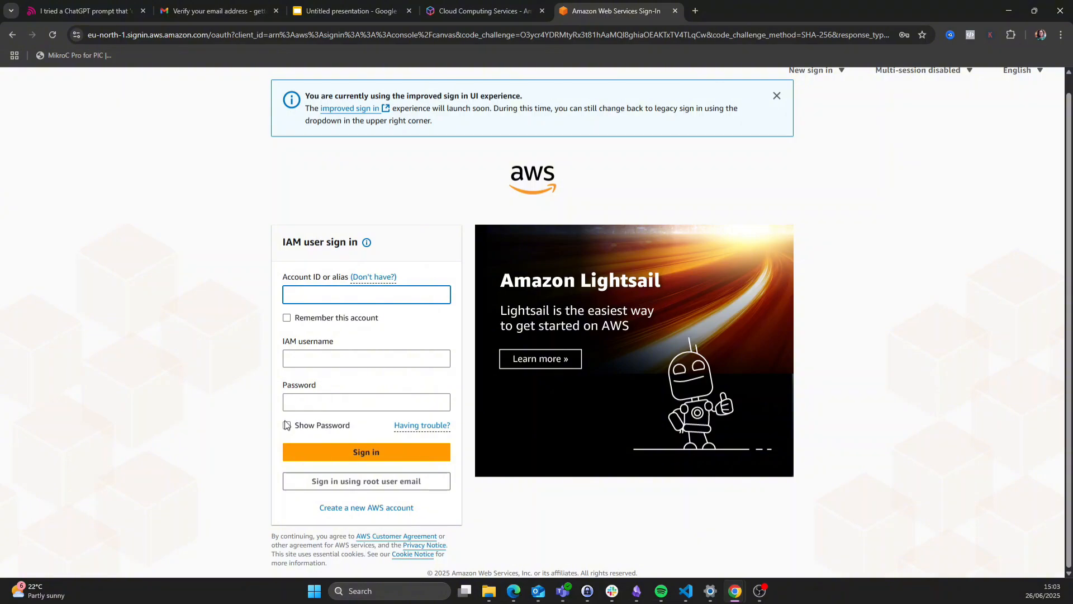
click(336, 487)
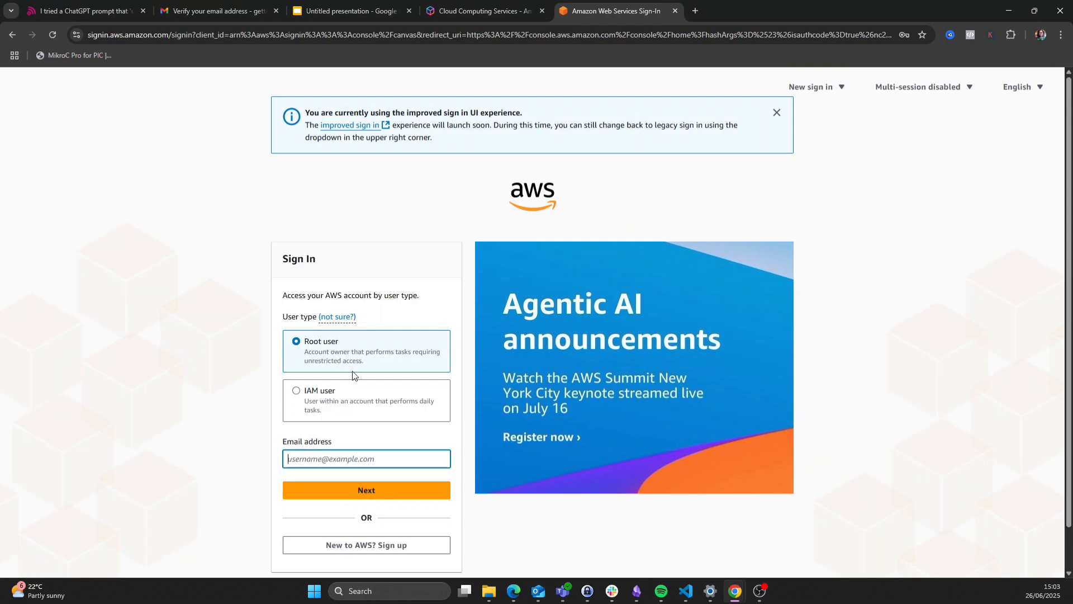
click(345, 461)
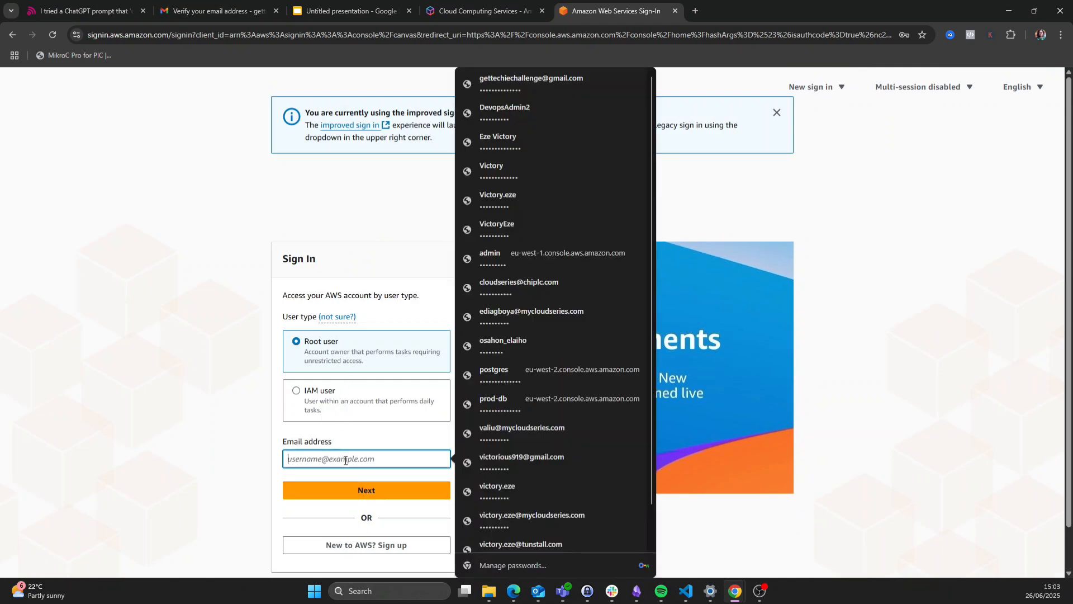
click(581, 81)
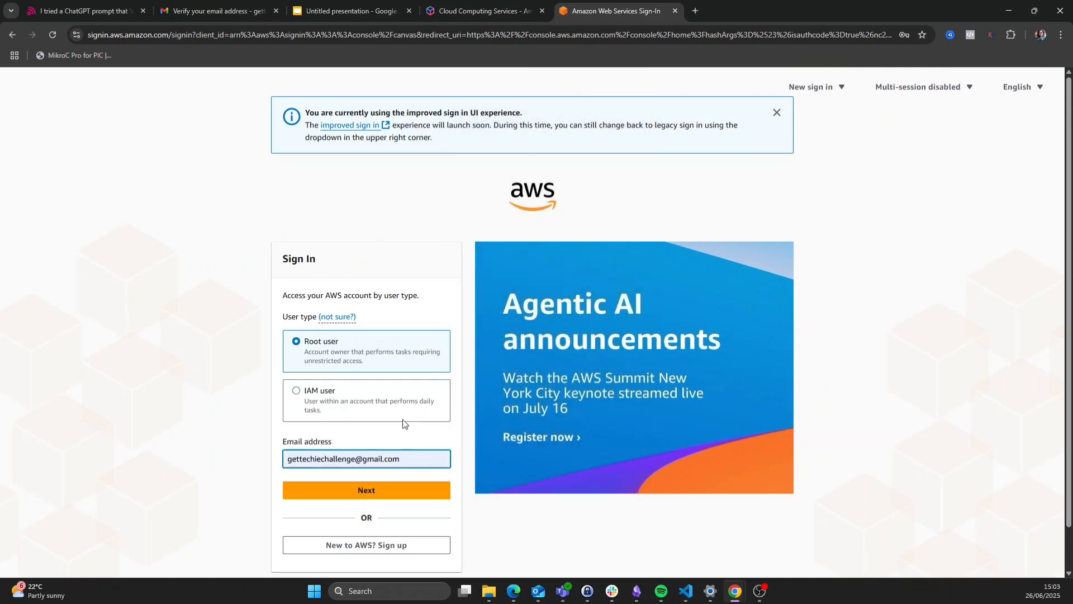
click(366, 492)
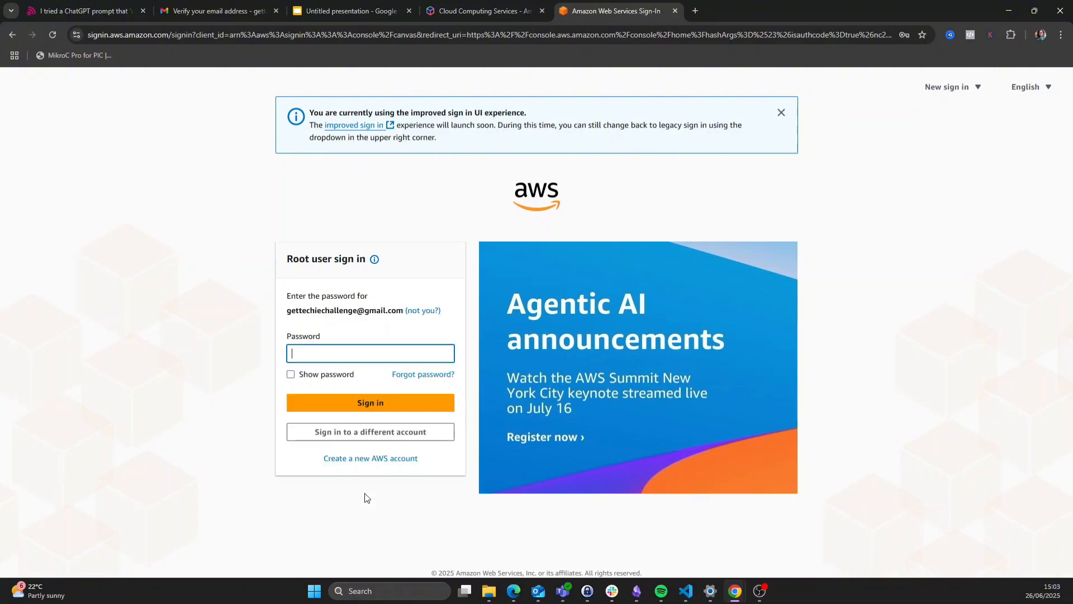
click(326, 354)
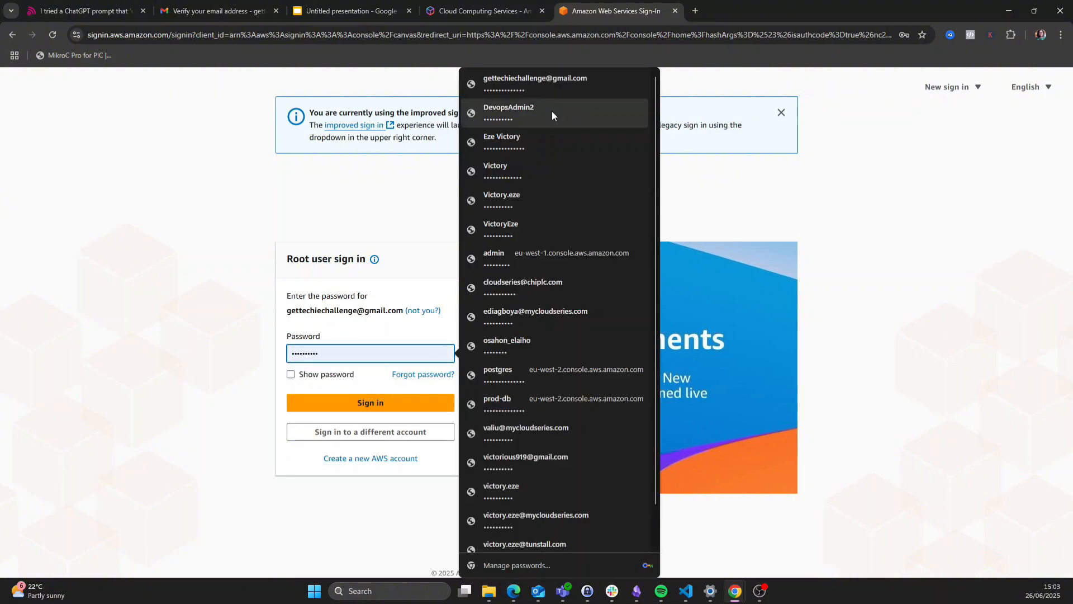
click(556, 88)
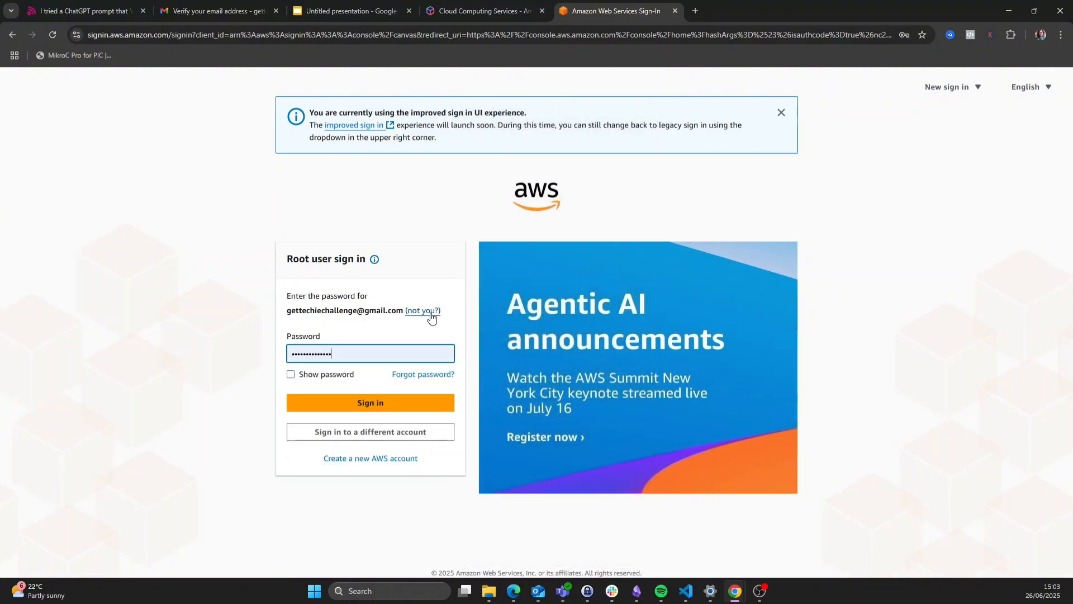
click(389, 405)
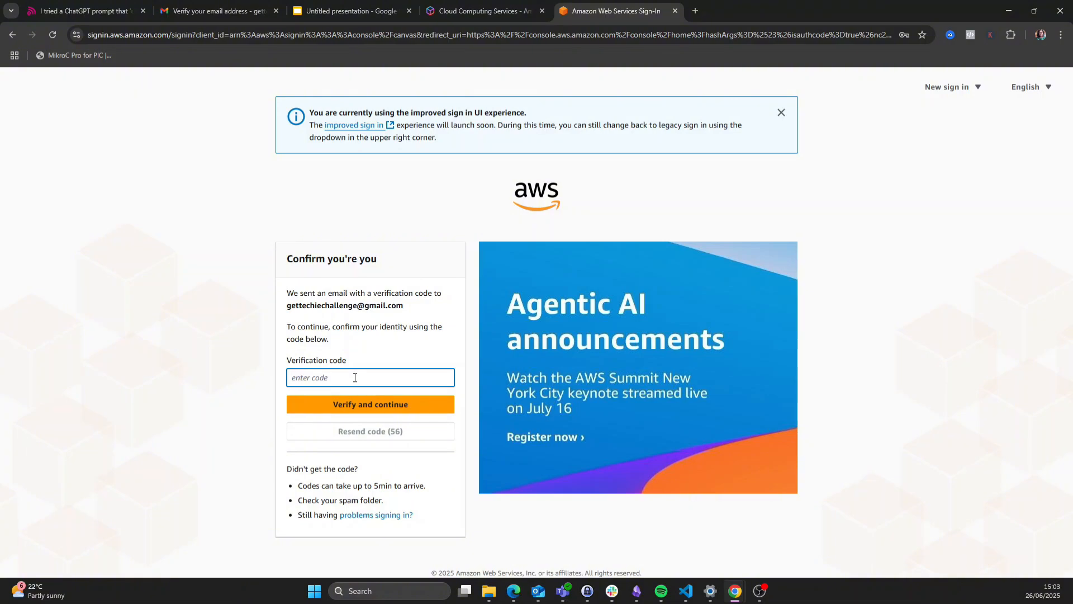
Copy the code from Gmail's newest Verify your identity email and paste it to complete root sign-in.
click(204, 11)
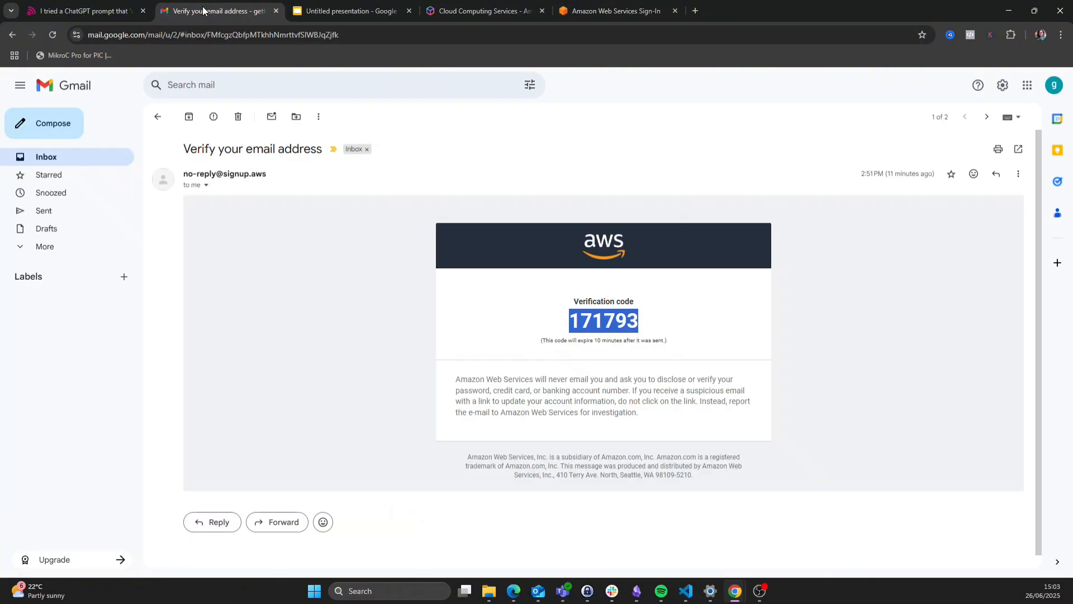
click(69, 157)
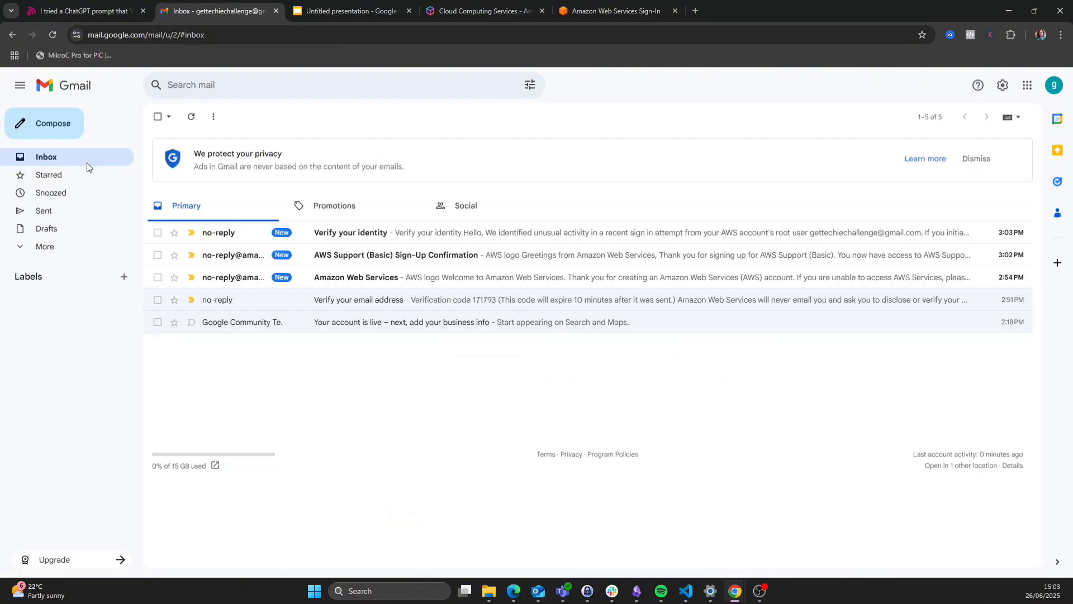
click(360, 234)
double_click(590, 404)
key(ctrl+c)
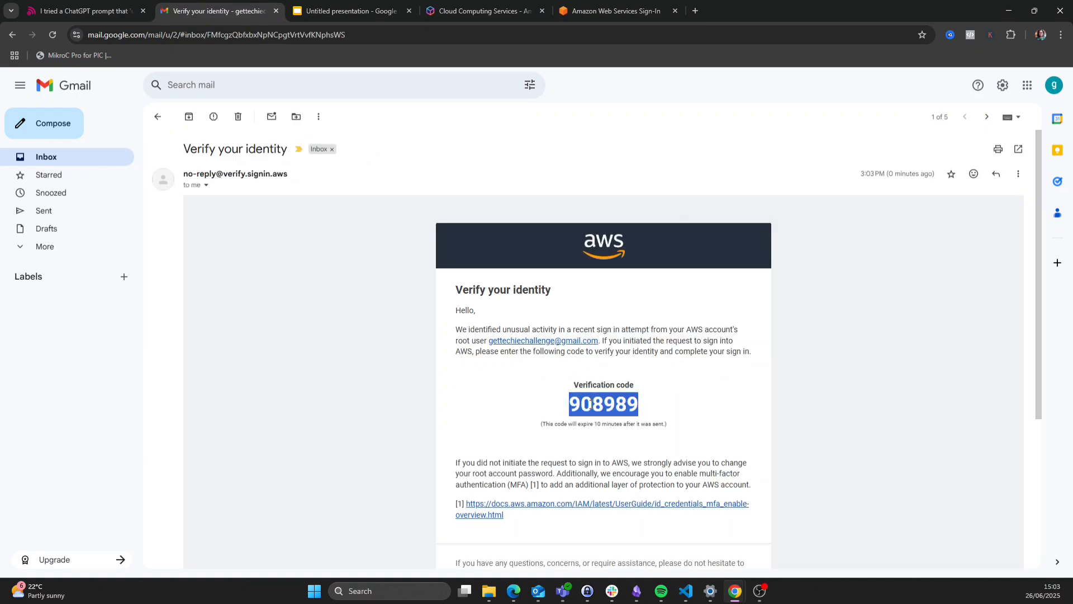
click(615, 10)
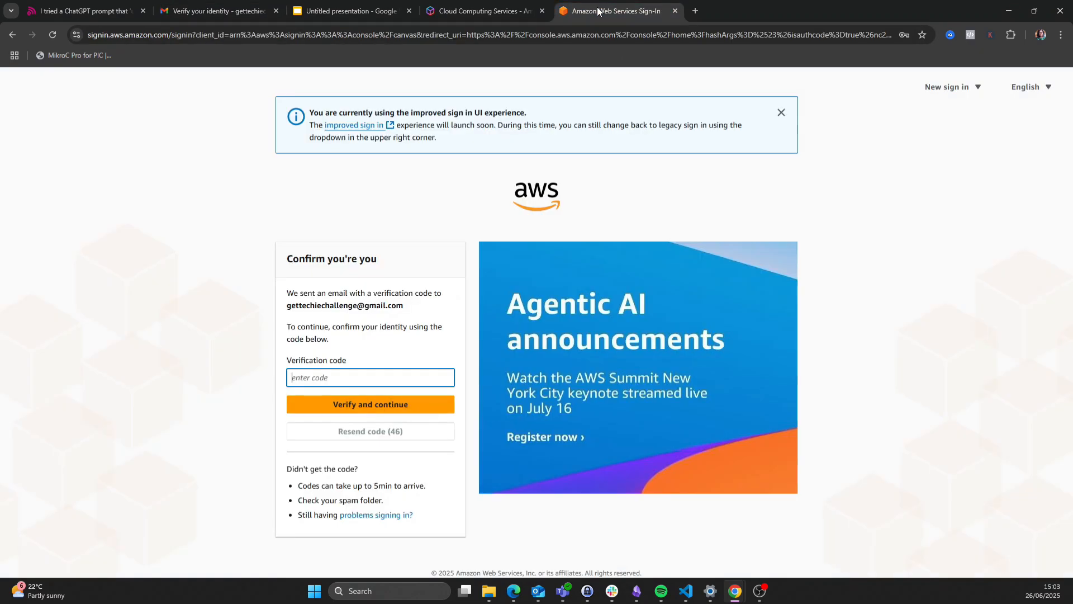
key(ctrl+v)
click(363, 405)
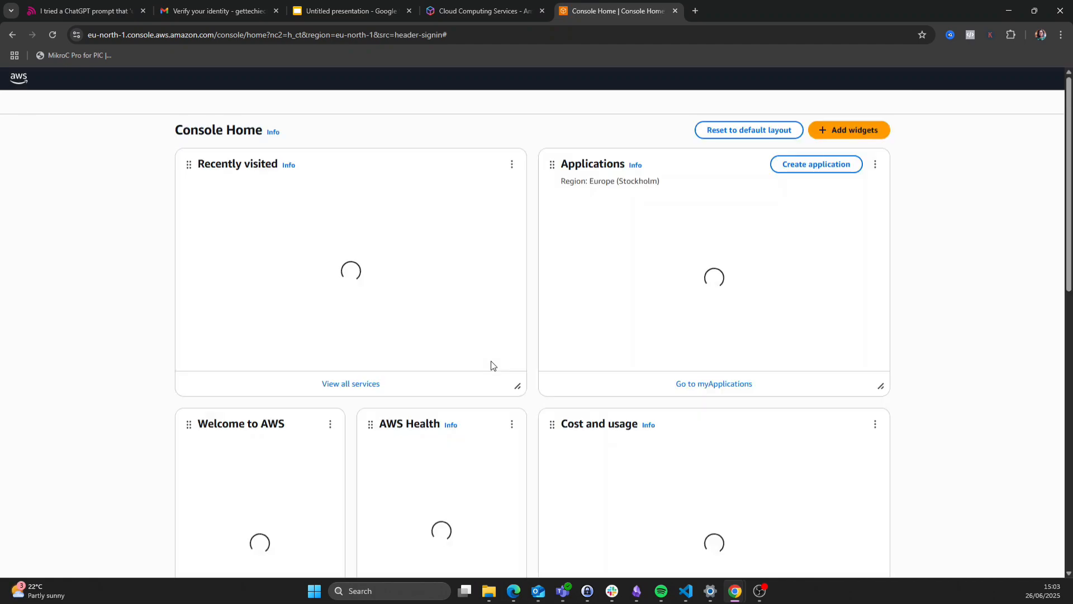
On the slides, select the Step 1, Sign In as Root User and Enable MFA for Root User lines.
click(350, 12)
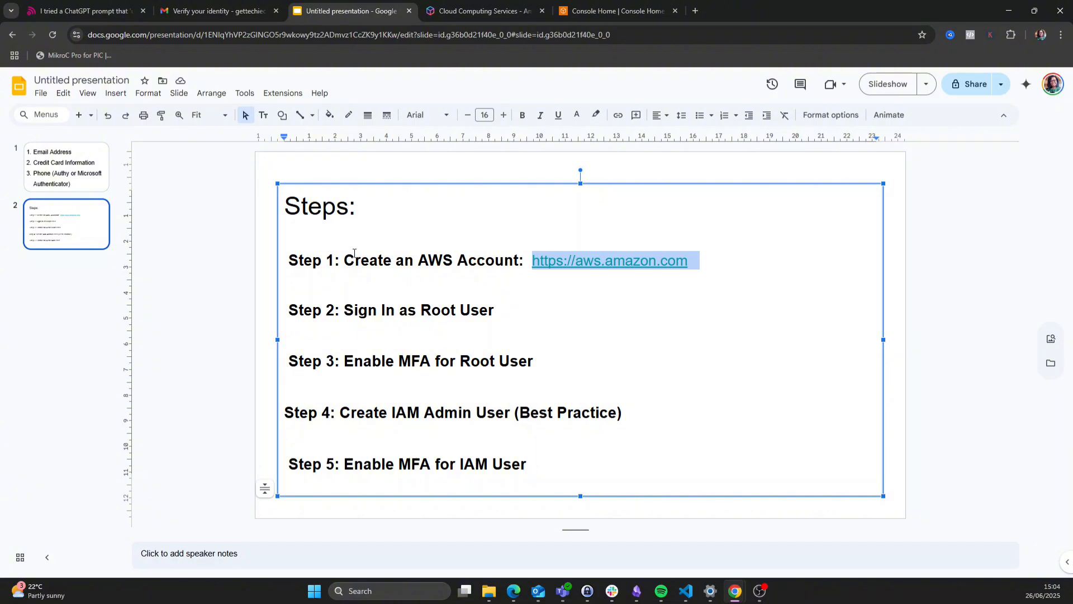
drag(336, 274, 528, 274)
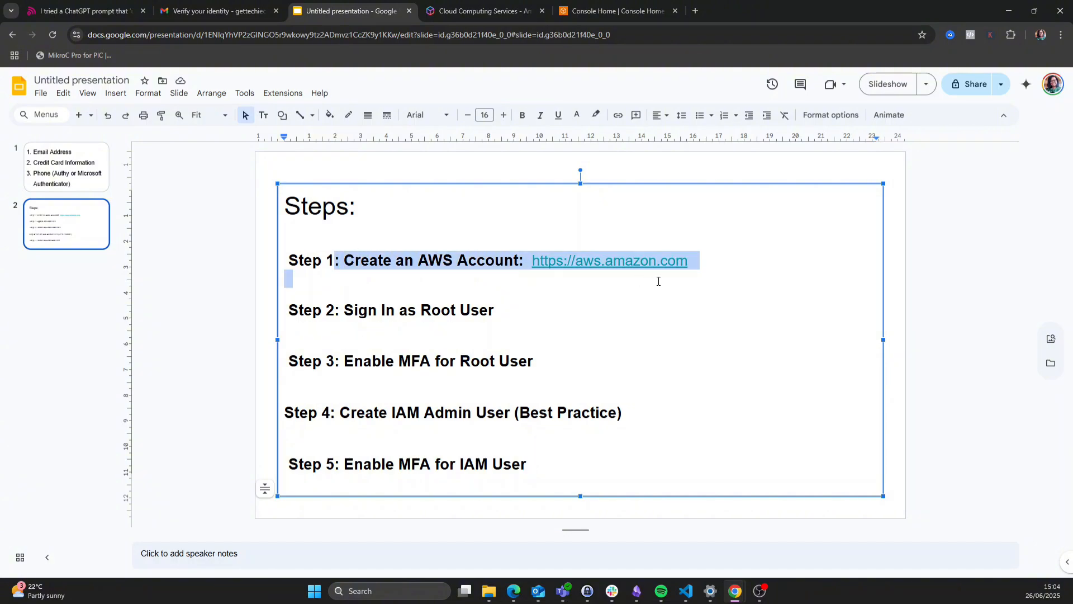
drag(342, 311, 514, 316)
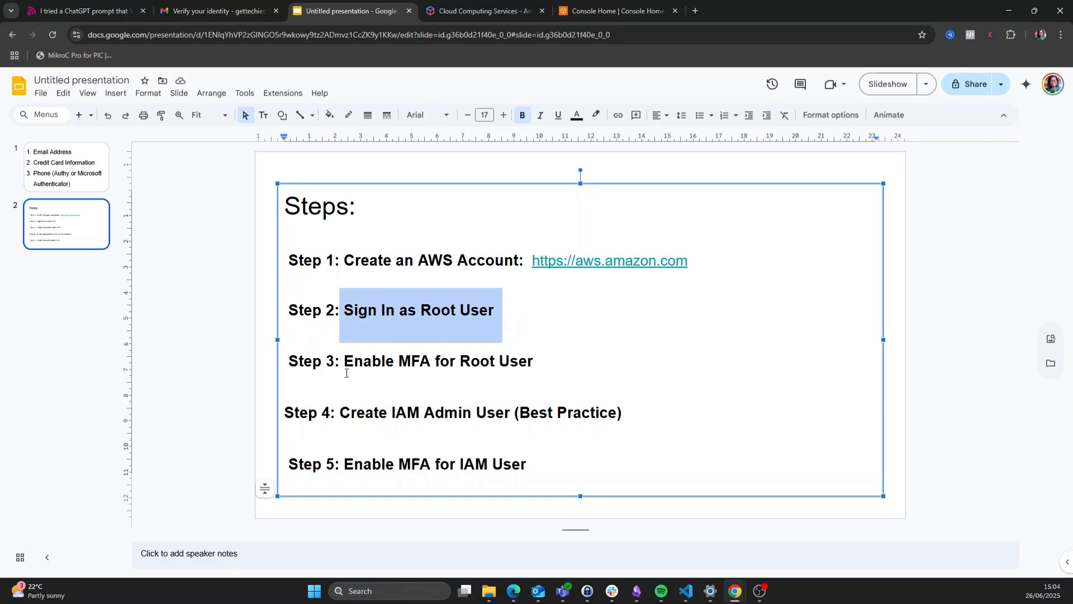
drag(344, 368, 541, 370)
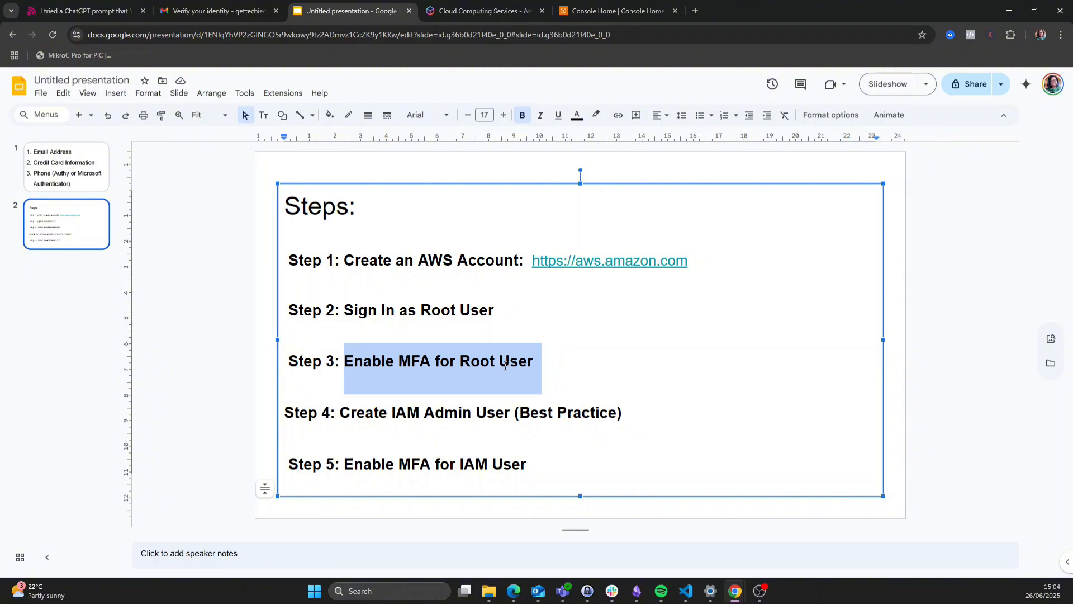
Check the AWS verification code email in Gmail, then return to Console Home.
click(215, 11)
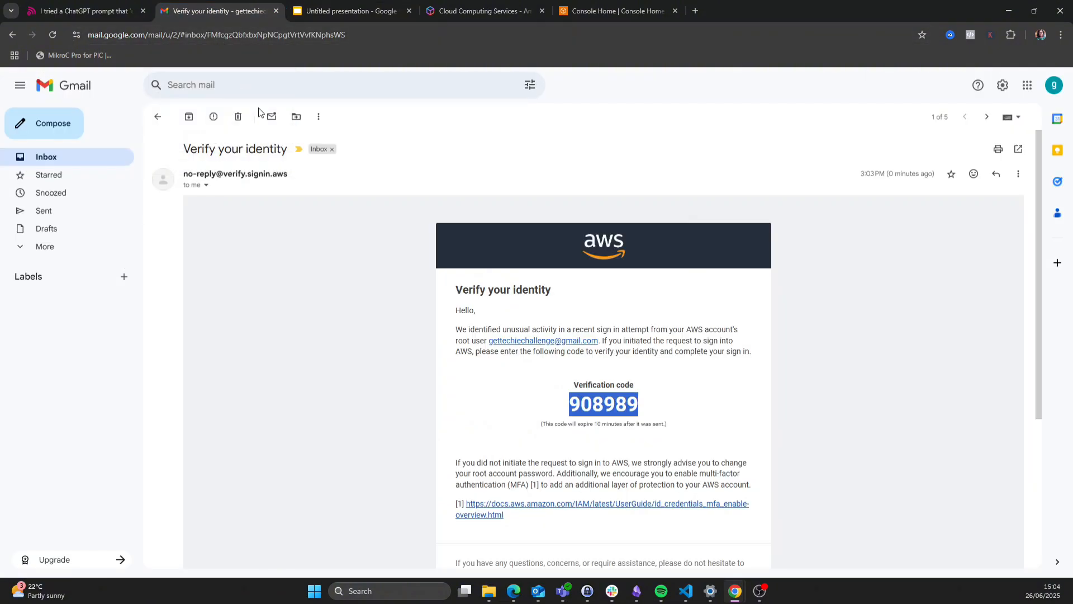
click(384, 332)
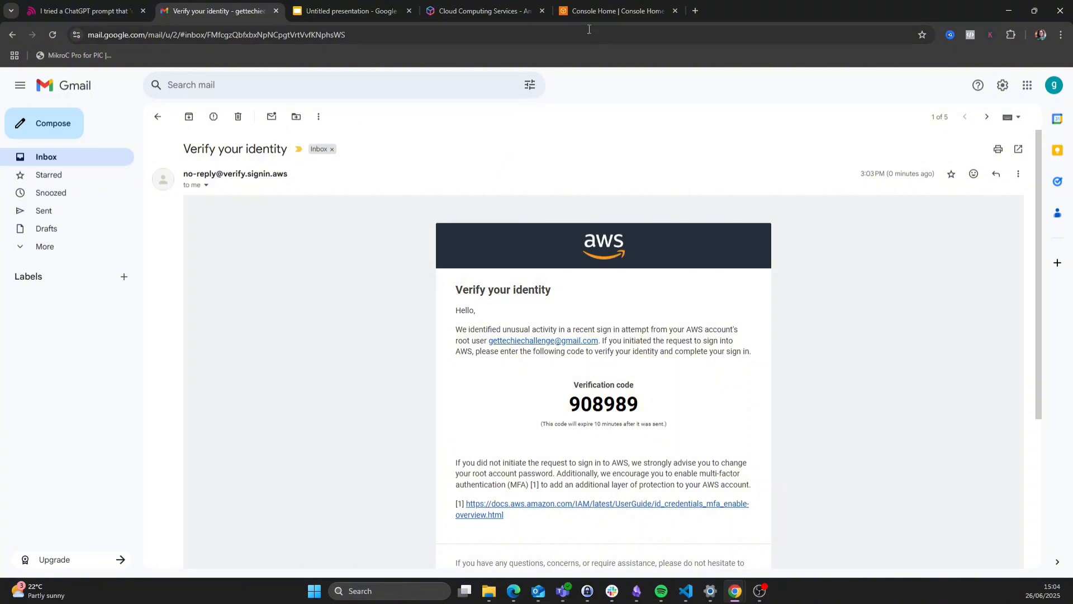
click(602, 12)
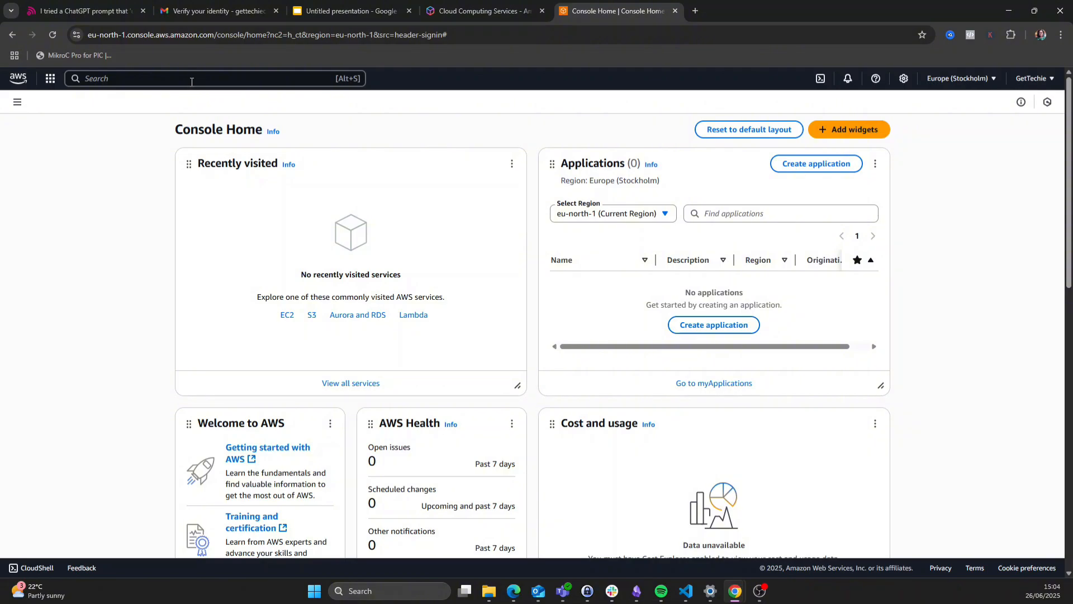
Search 'Iam', open the IAM dashboard and start adding MFA for the root user.
click(191, 80)
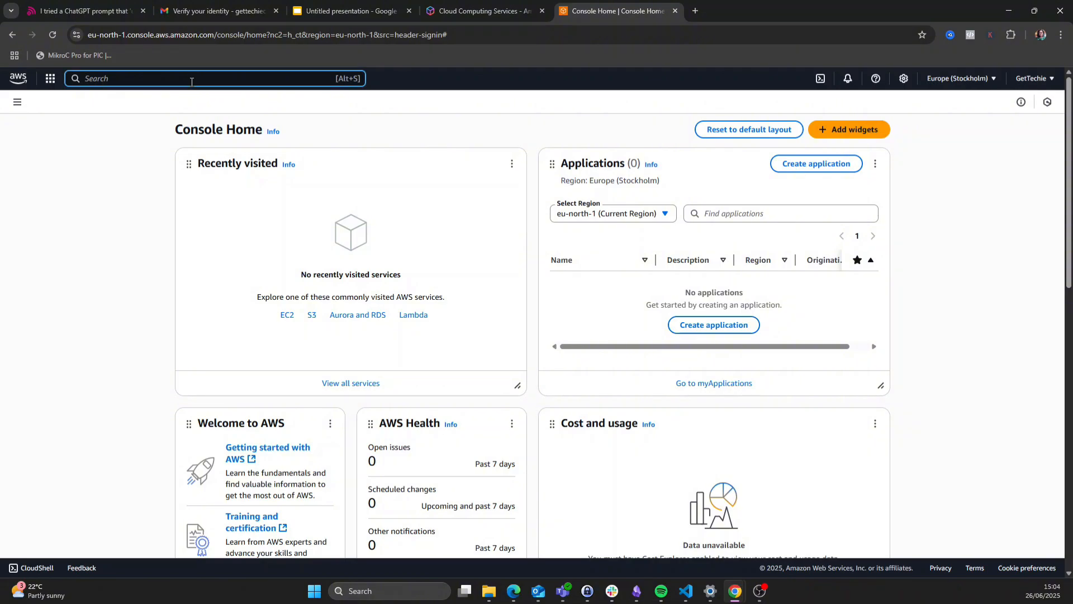
text(Iam)
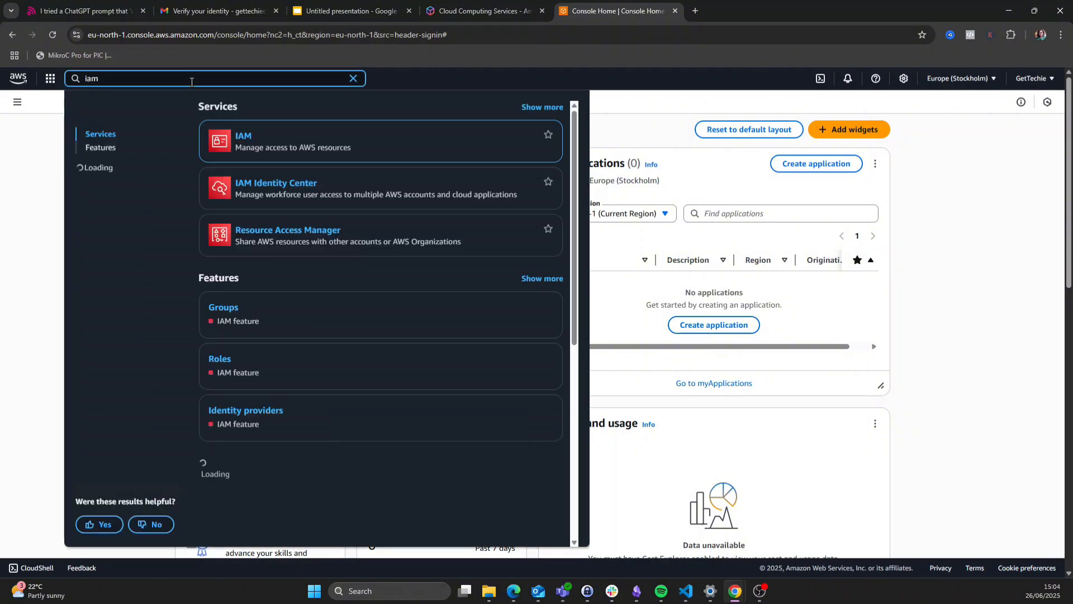
click(246, 139)
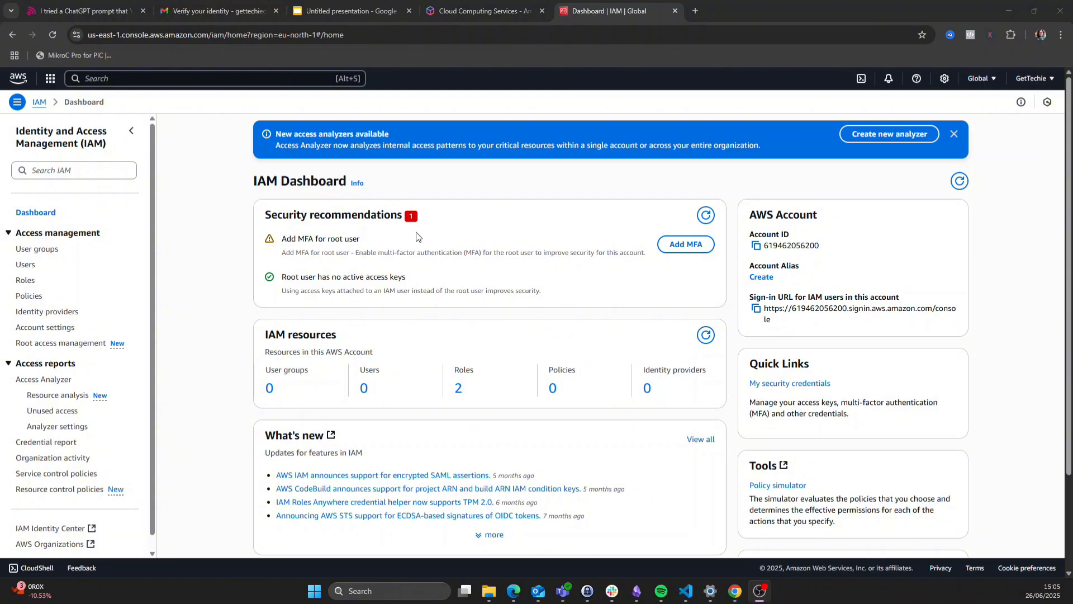
click(681, 248)
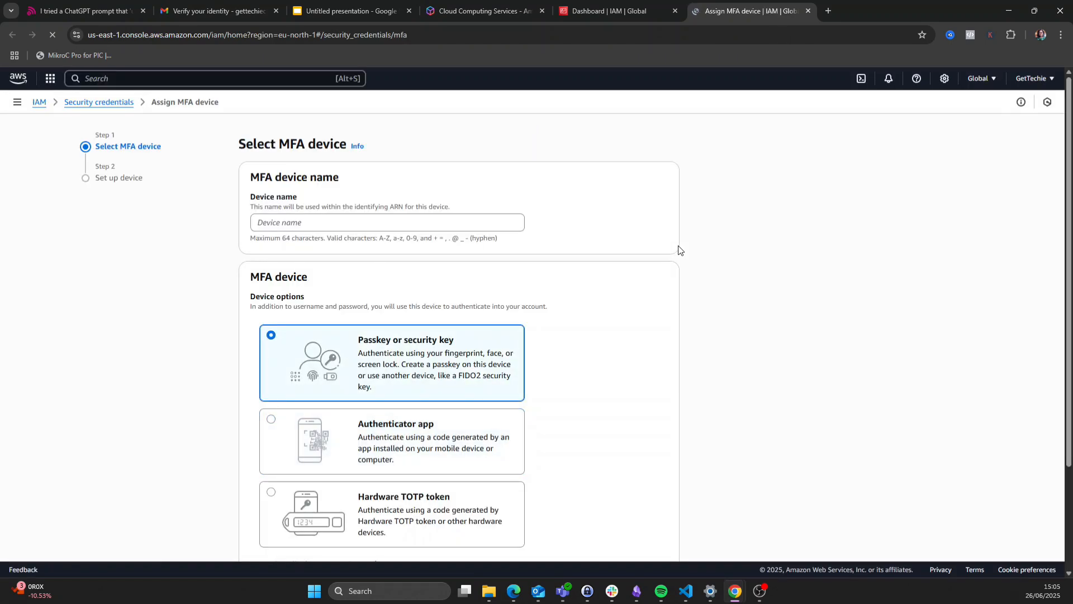
Review slide 1's Phone (Authy or Microsoft Authenticator) requirement, then return to the Assign MFA device page.
click(328, 9)
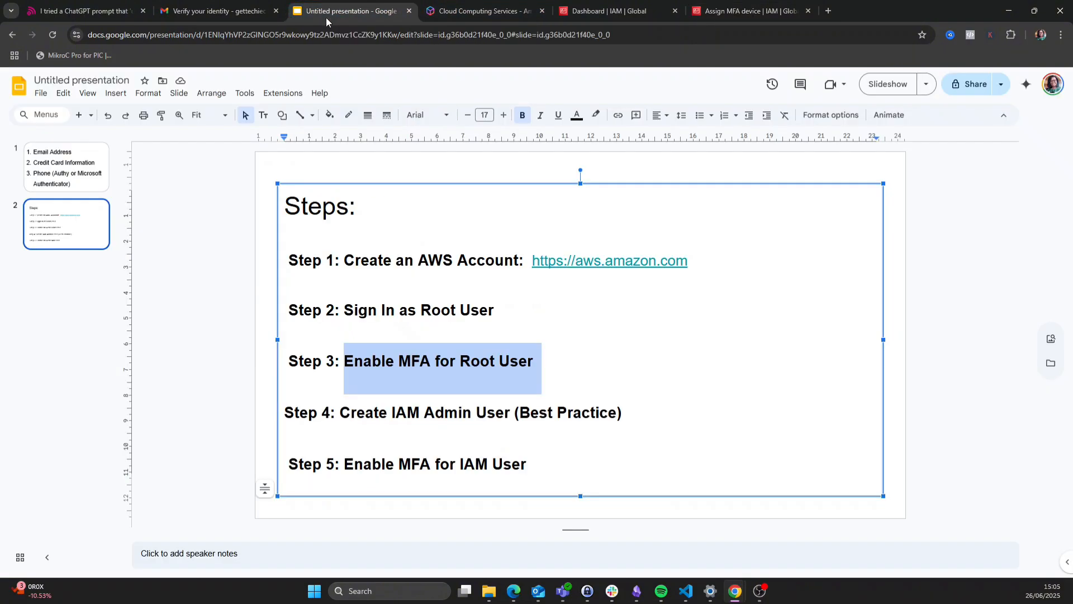
click(54, 171)
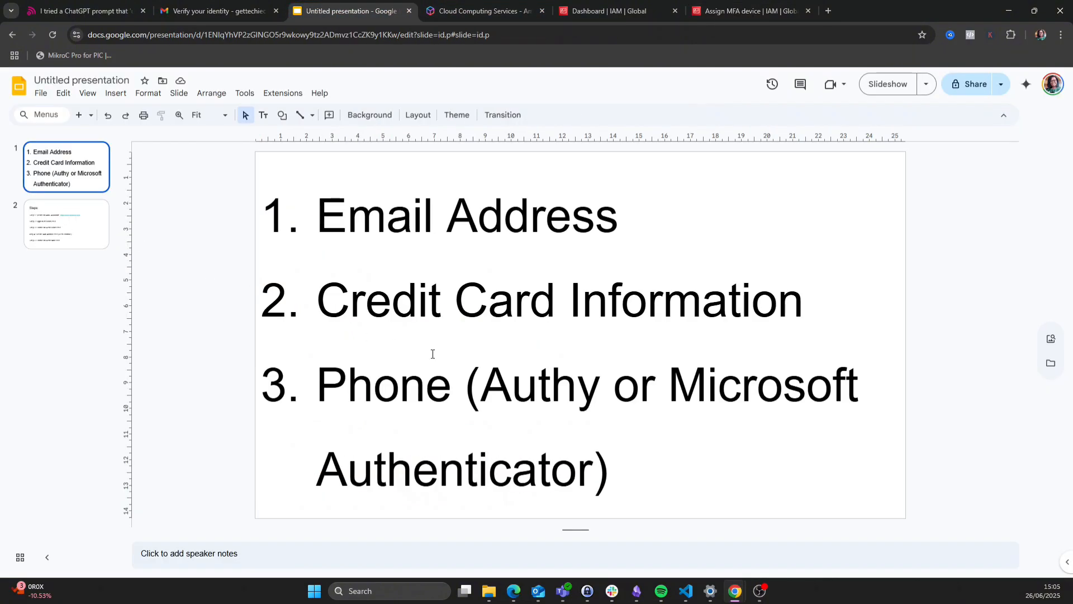
drag(318, 381, 519, 386)
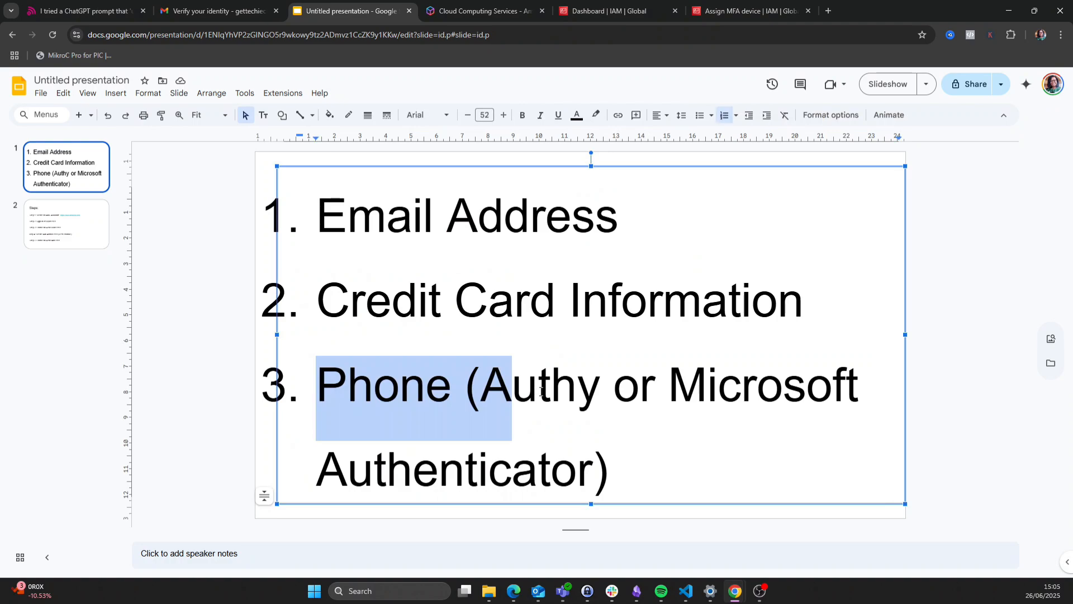
double_click(541, 392)
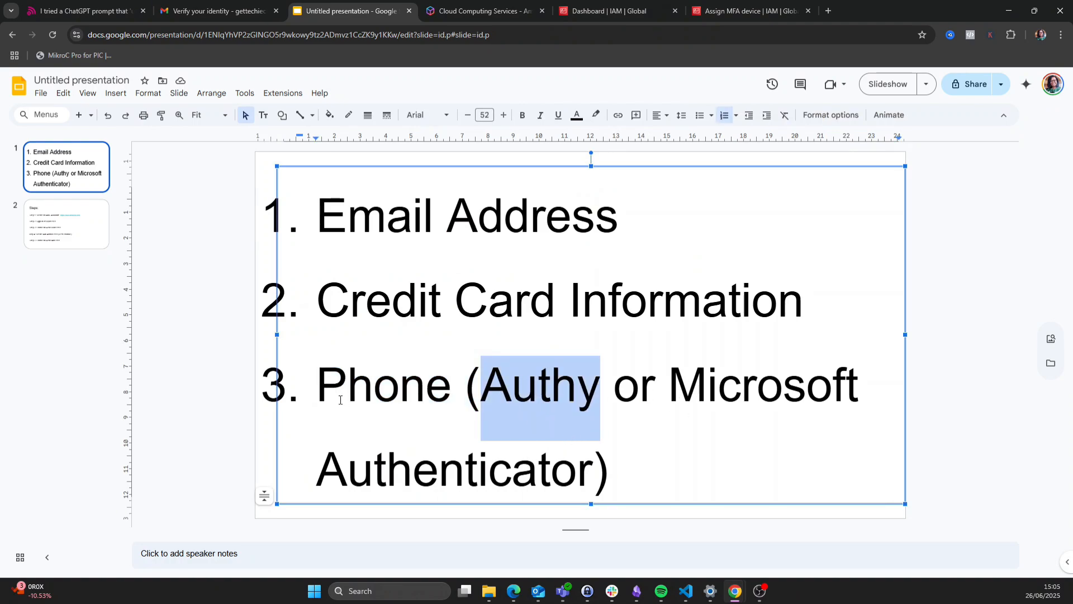
double_click(541, 399)
click(734, 17)
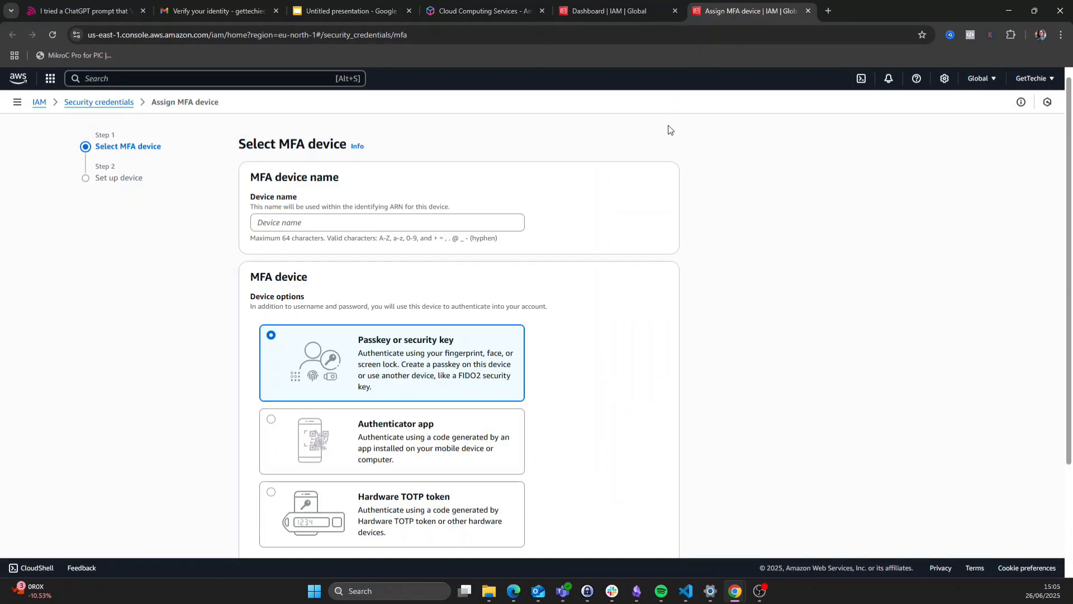
Choose Authenticator app, name the device getTechie, and continue to the Set up device step.
scroll(486, 378, down, 2)
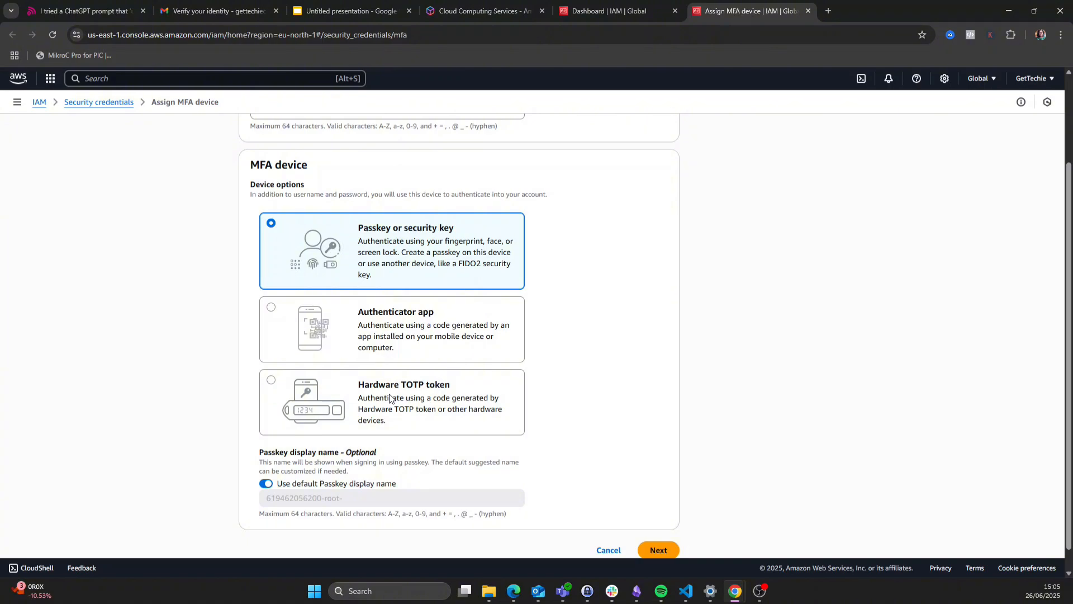
click(273, 312)
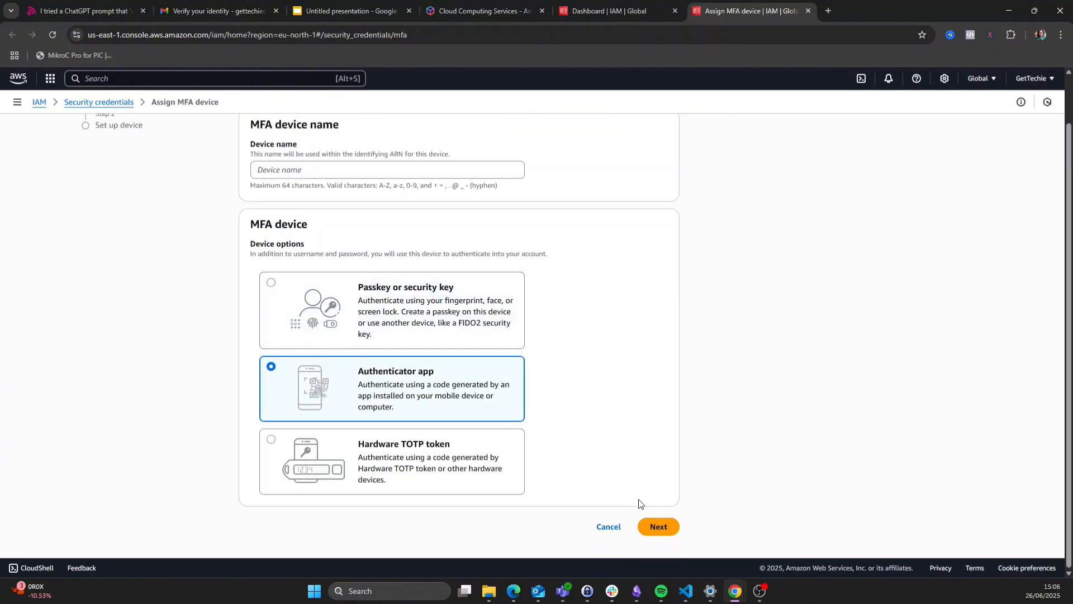
click(657, 528)
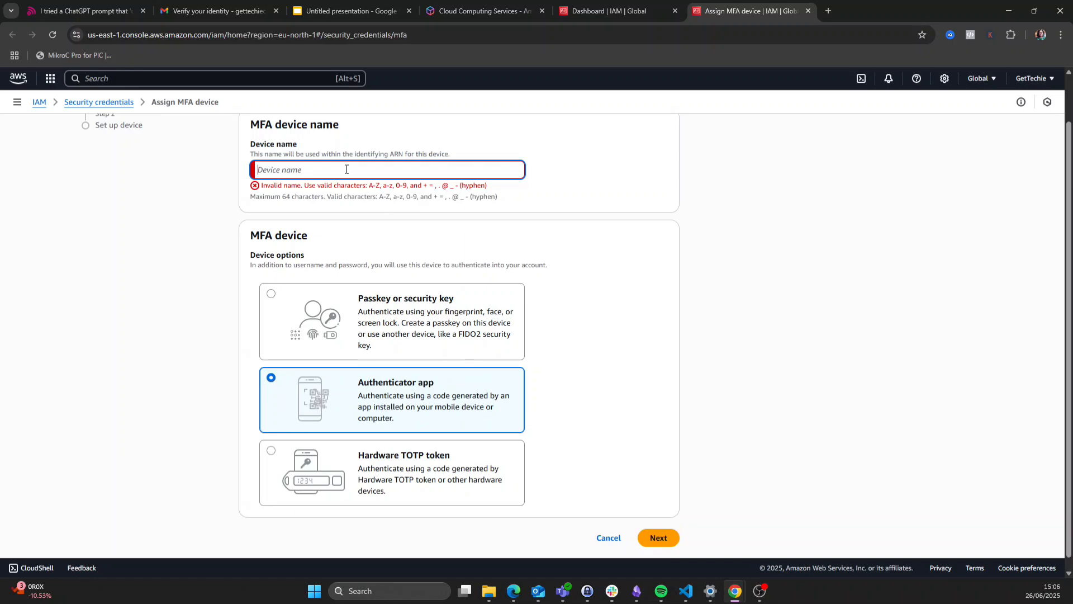
text(get)
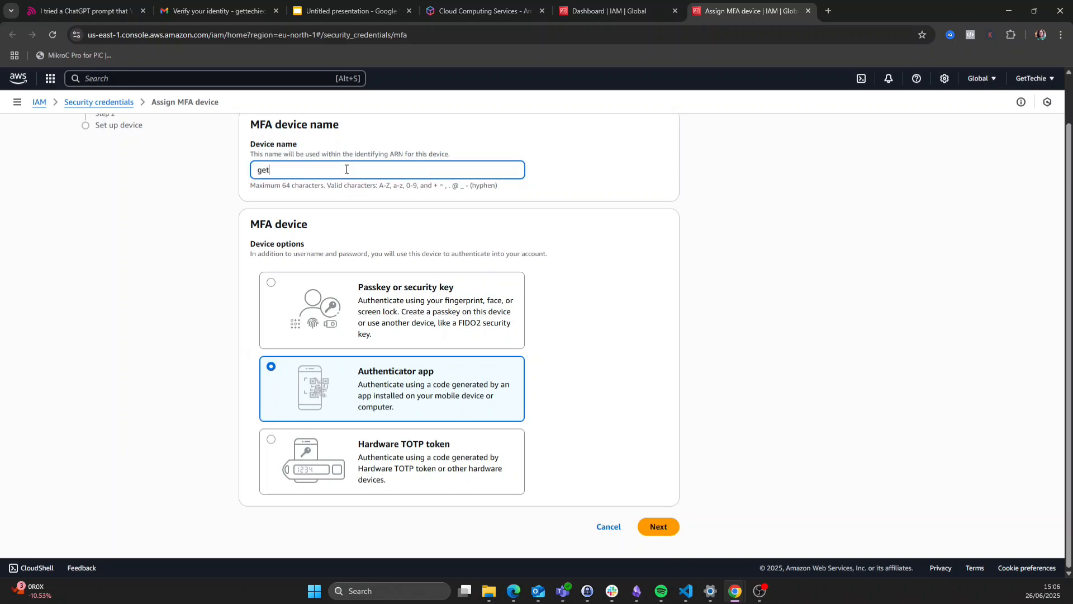
text(Techie)
click(661, 528)
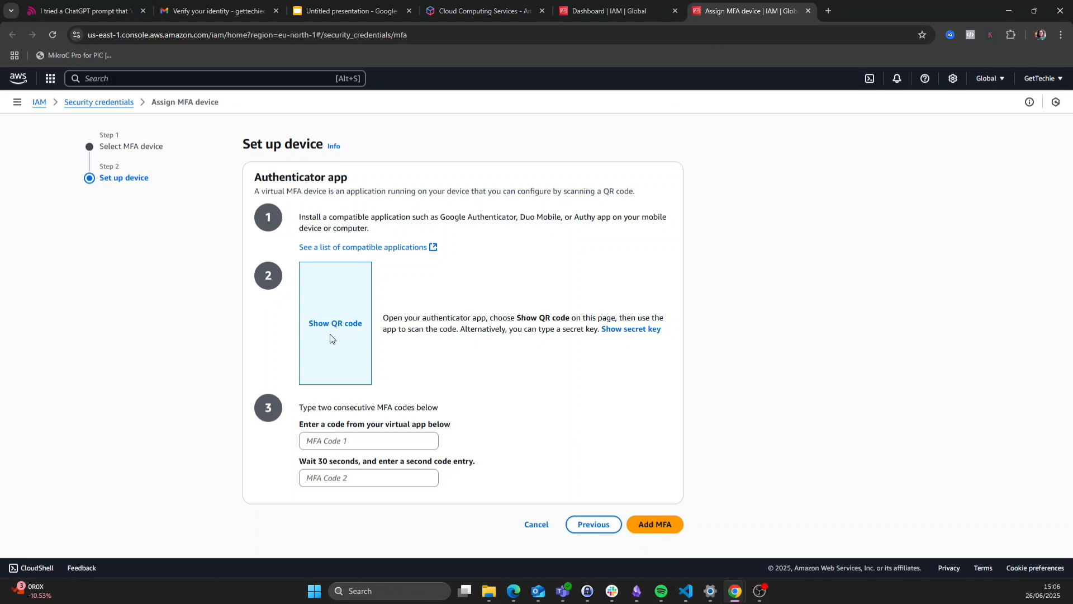
Show the QR code for pairing the authenticator app.
click(330, 330)
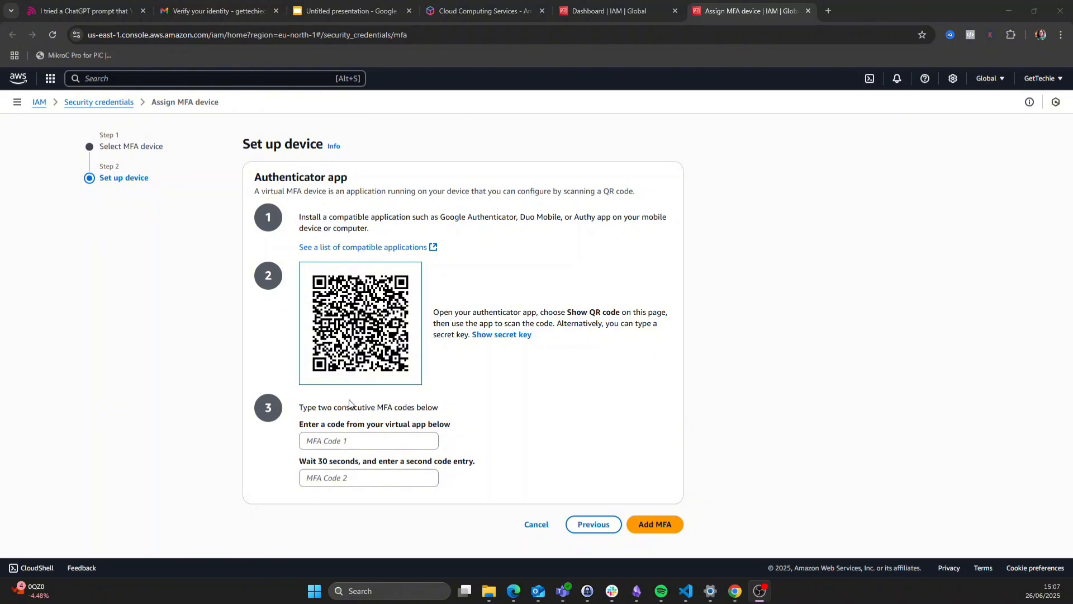
Enter two consecutive authenticator codes and add the virtual MFA device, then go back to the slides.
click(348, 444)
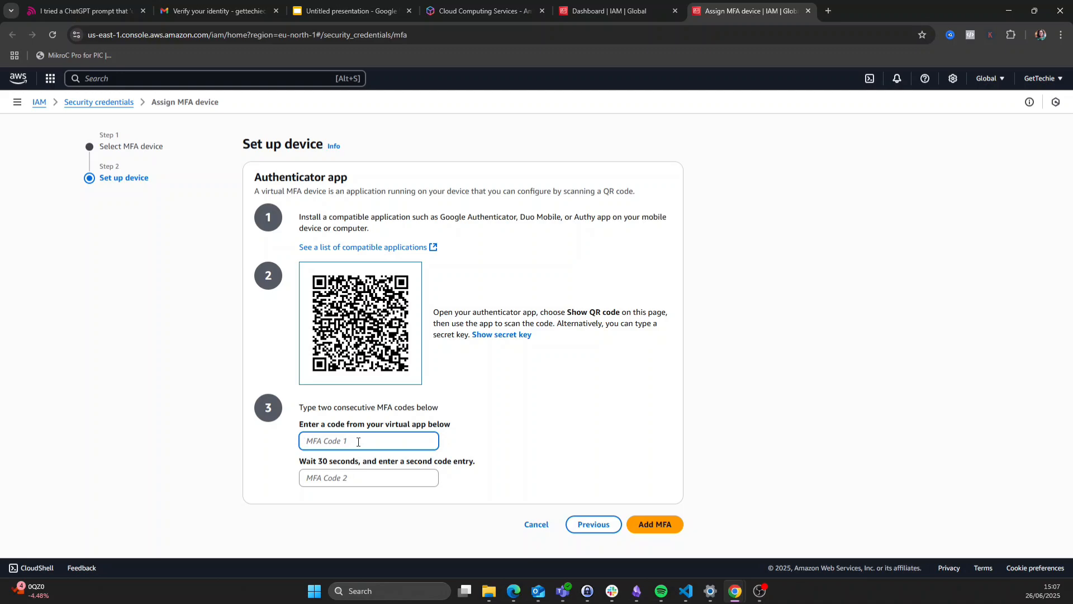
click(368, 481)
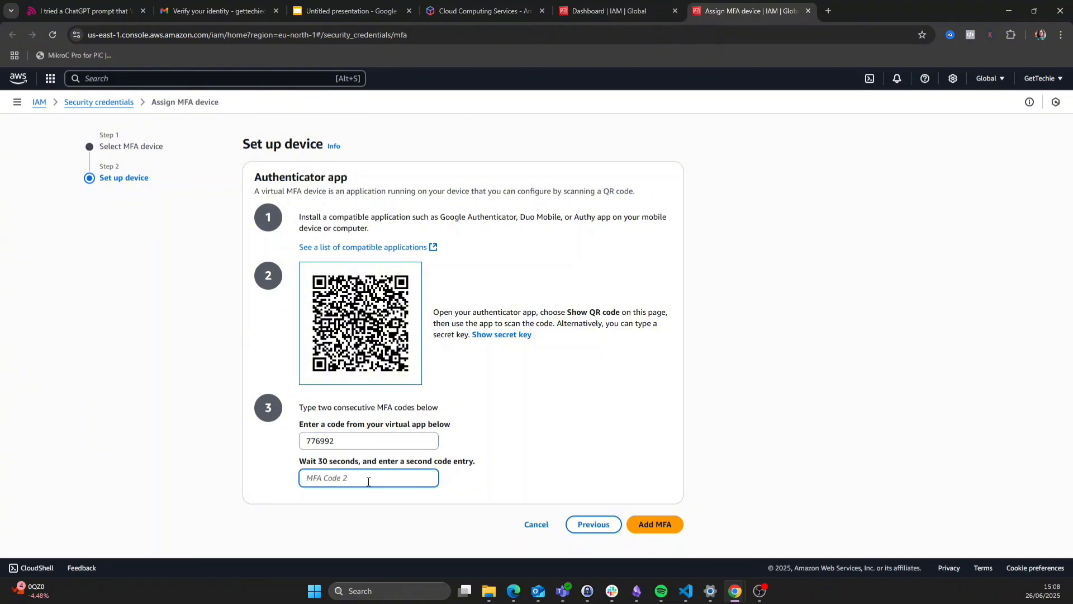
click(665, 529)
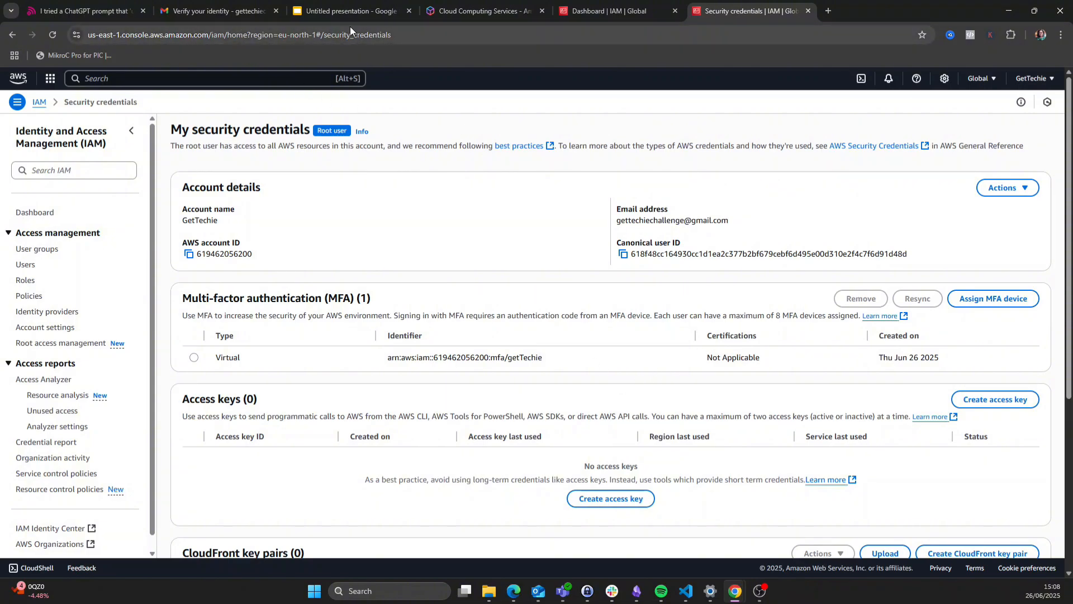
click(345, 11)
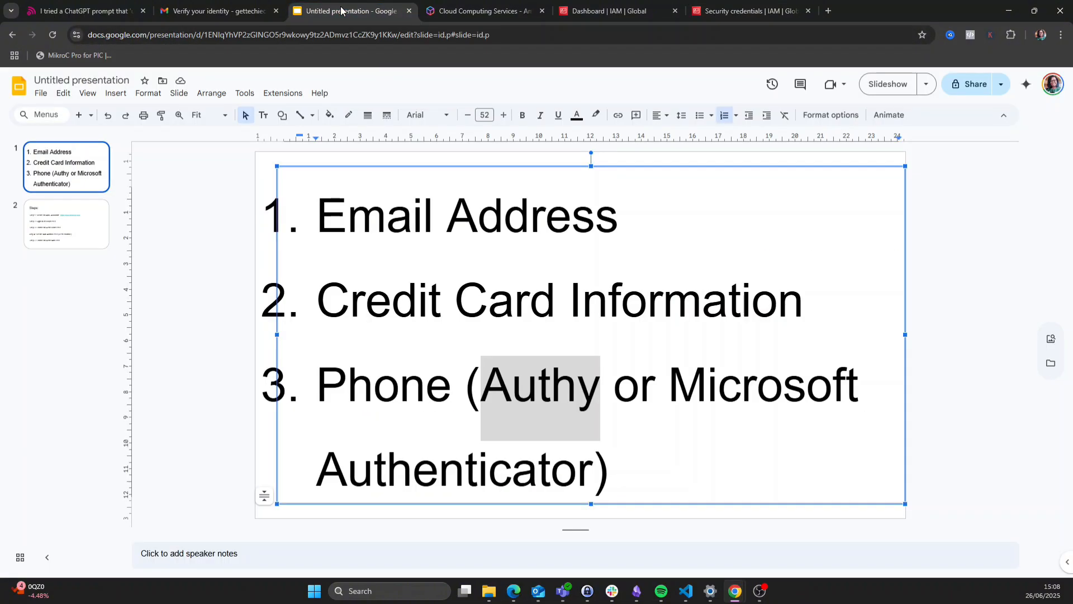
Review Steps 3, 4 and 5 on the Steps slide, then return to the security credentials page.
click(54, 234)
drag(289, 366, 240, 348)
click(561, 360)
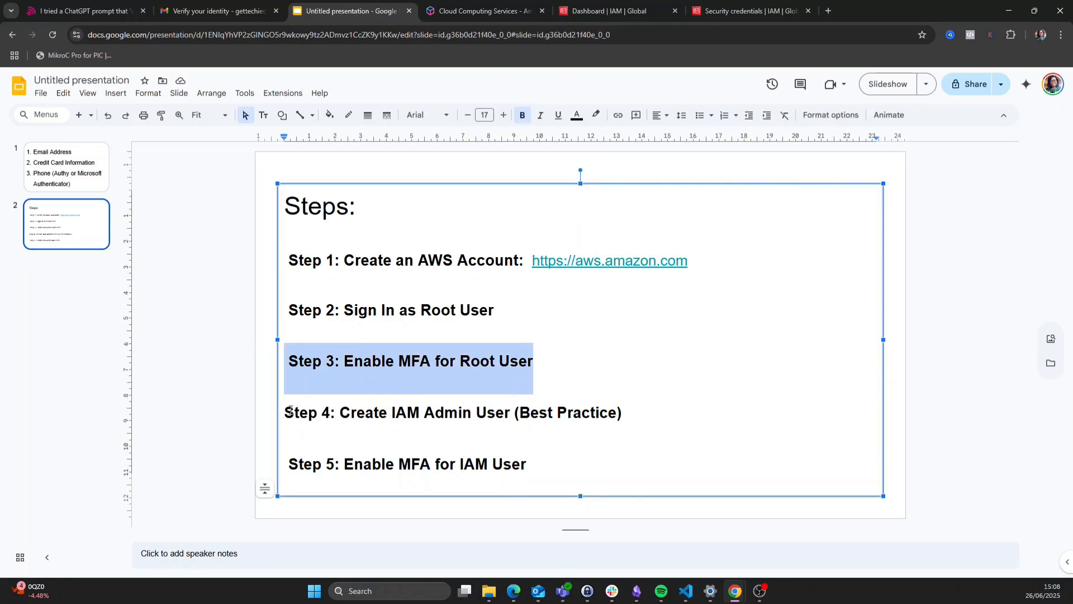
drag(285, 412, 657, 432)
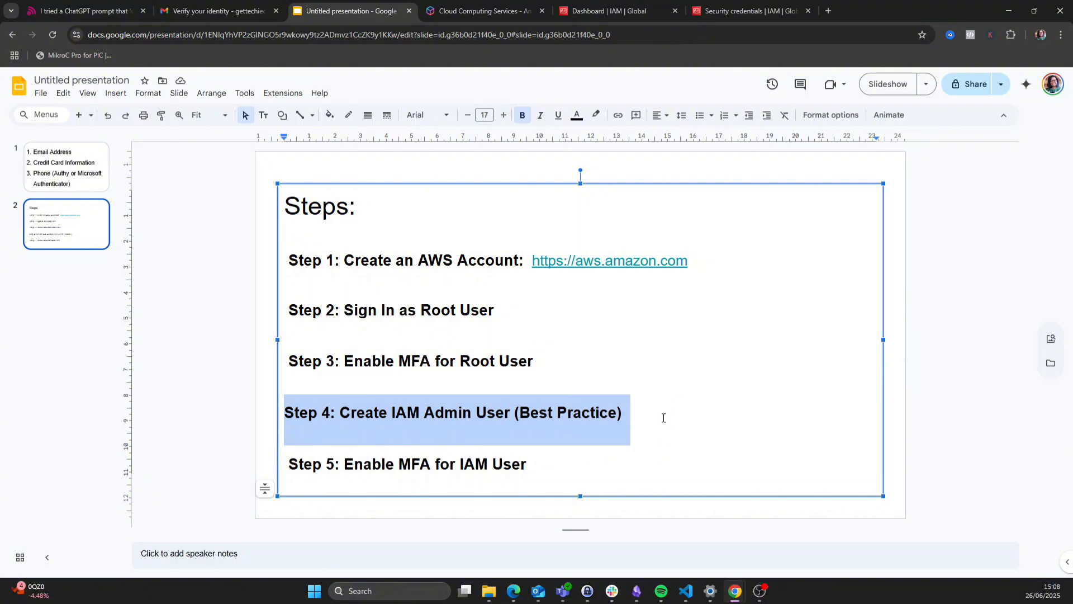
click(663, 418)
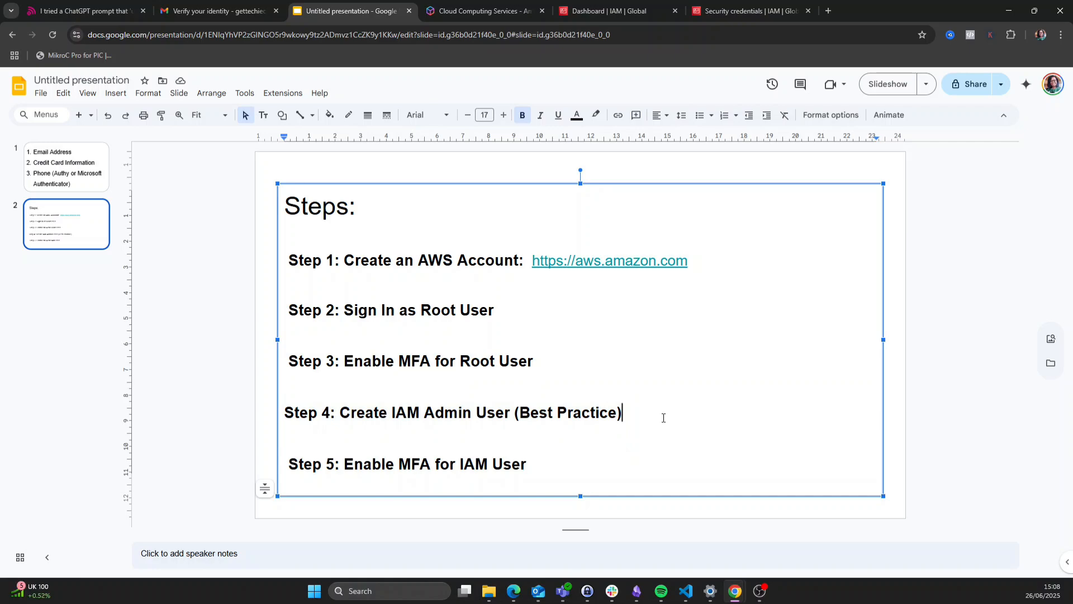
drag(664, 418, 292, 404)
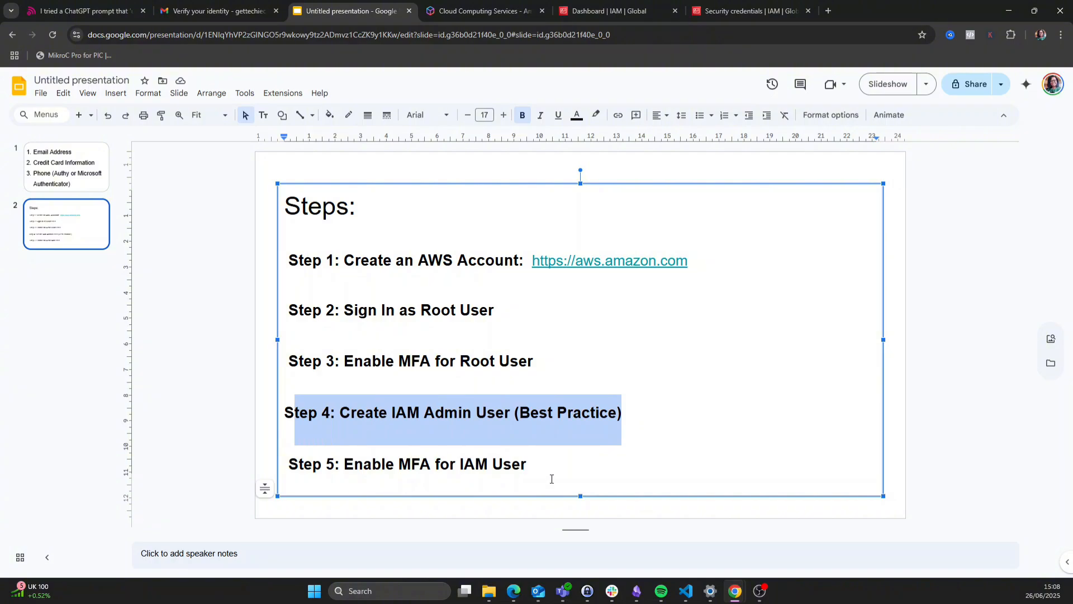
drag(552, 479, 505, 458)
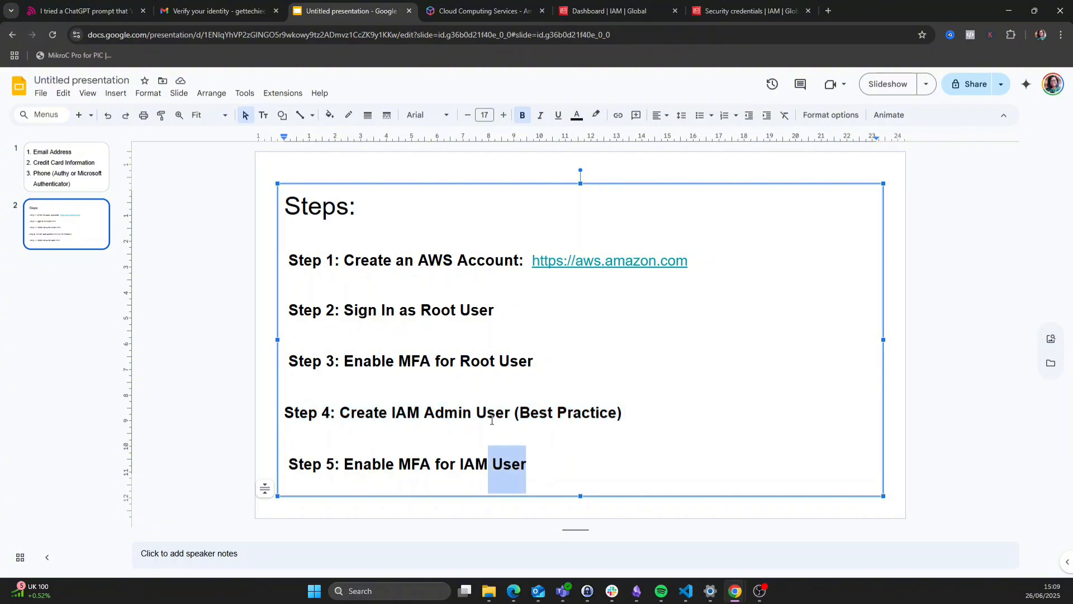
click(545, 467)
triple_click(303, 462)
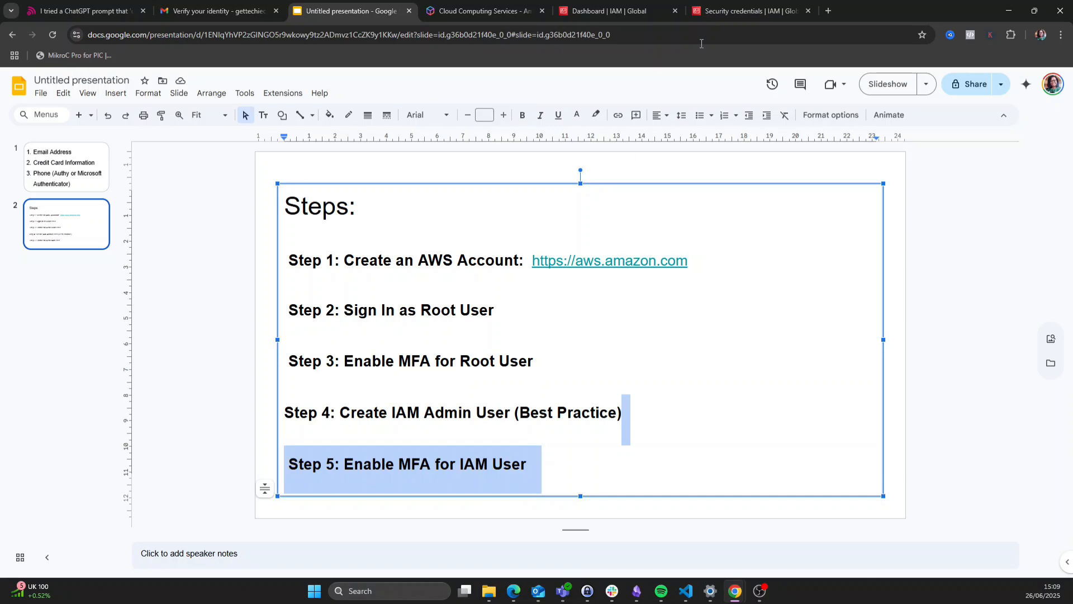
click(747, 11)
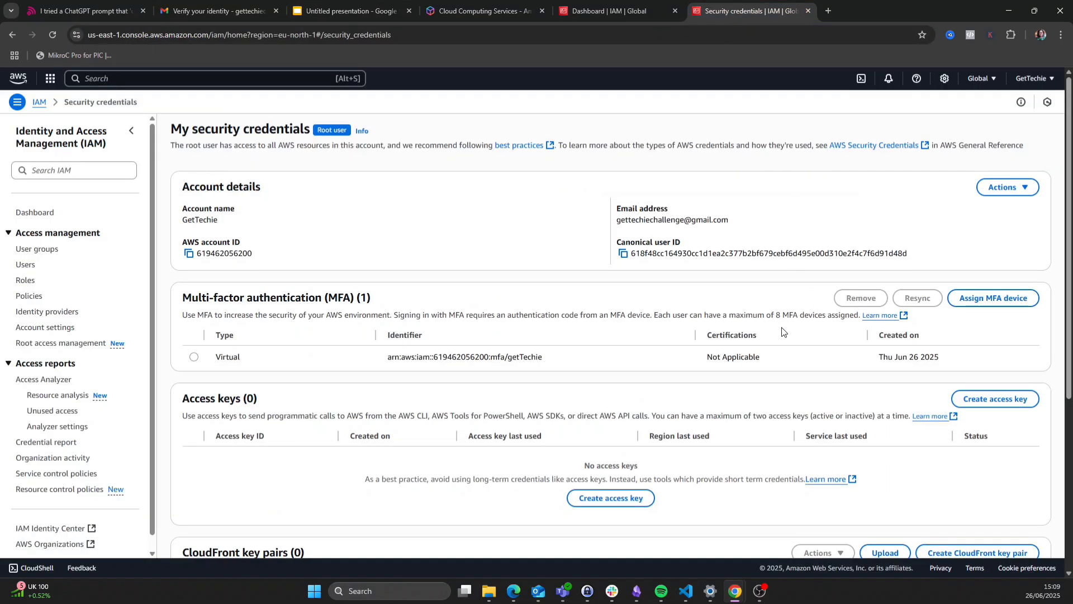
Copy the AWS account ID and open the account details menu.
scroll(782, 330, down, 2)
scroll(622, 349, up, 2)
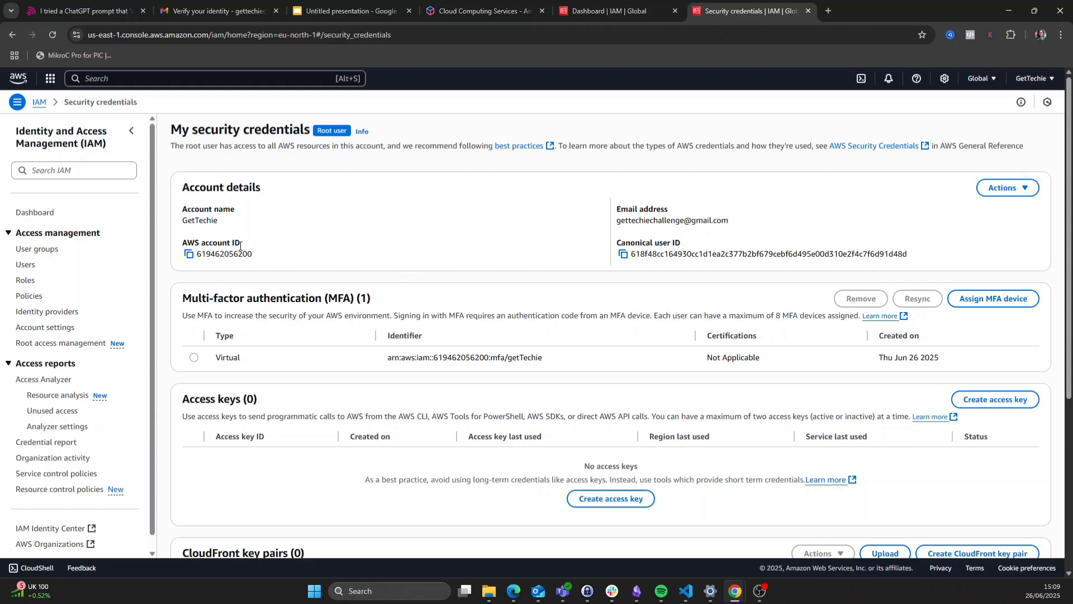
click(189, 253)
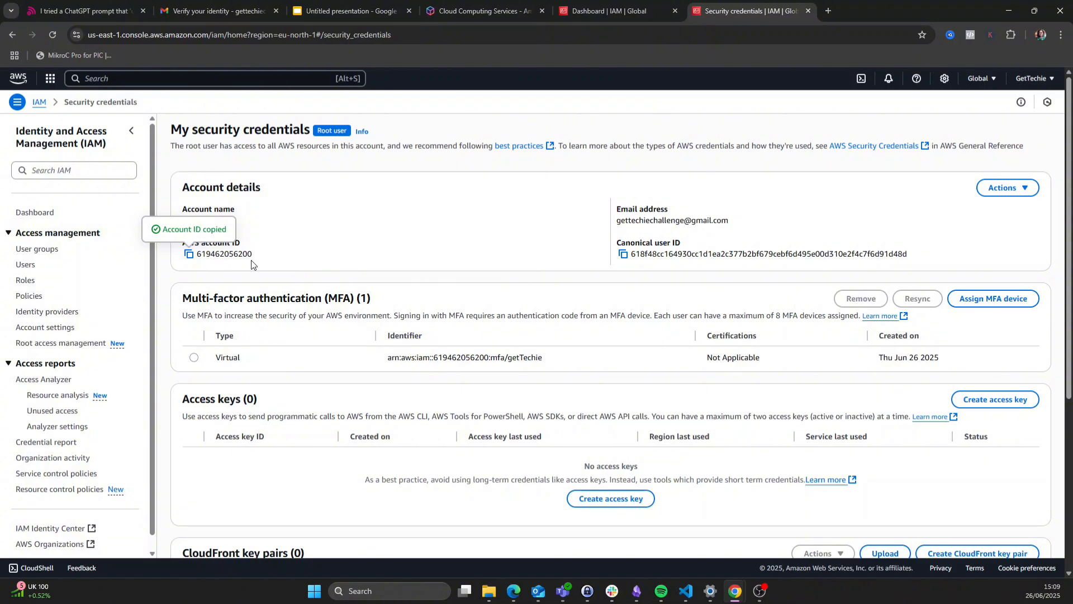
click(1051, 83)
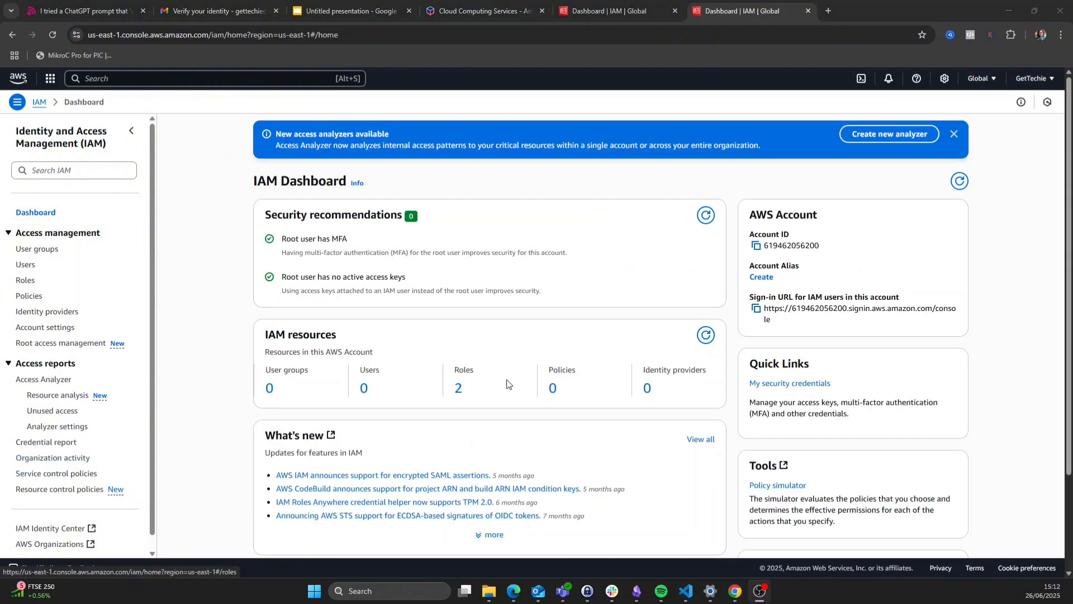
Create the account alias gettechie, then open the IAM Users list.
click(761, 278)
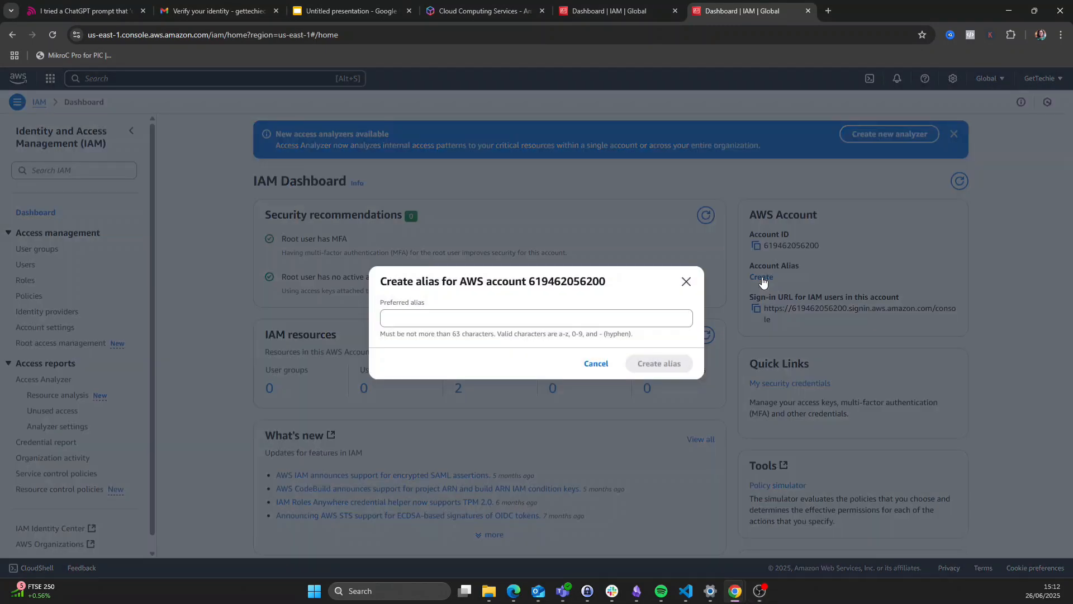
click(431, 321)
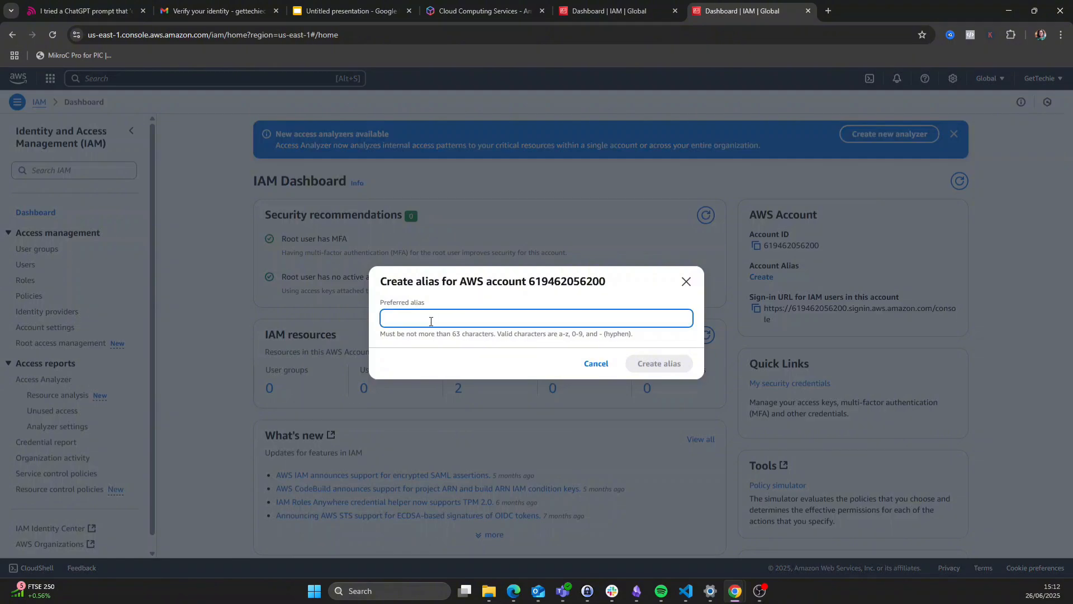
text(gettech)
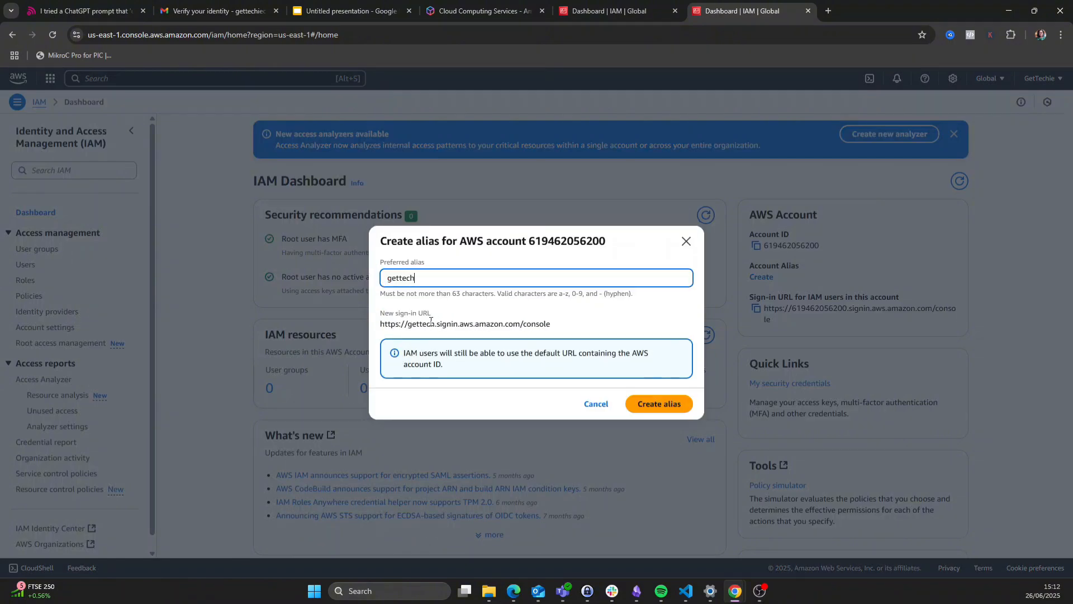
text(ie)
click(650, 404)
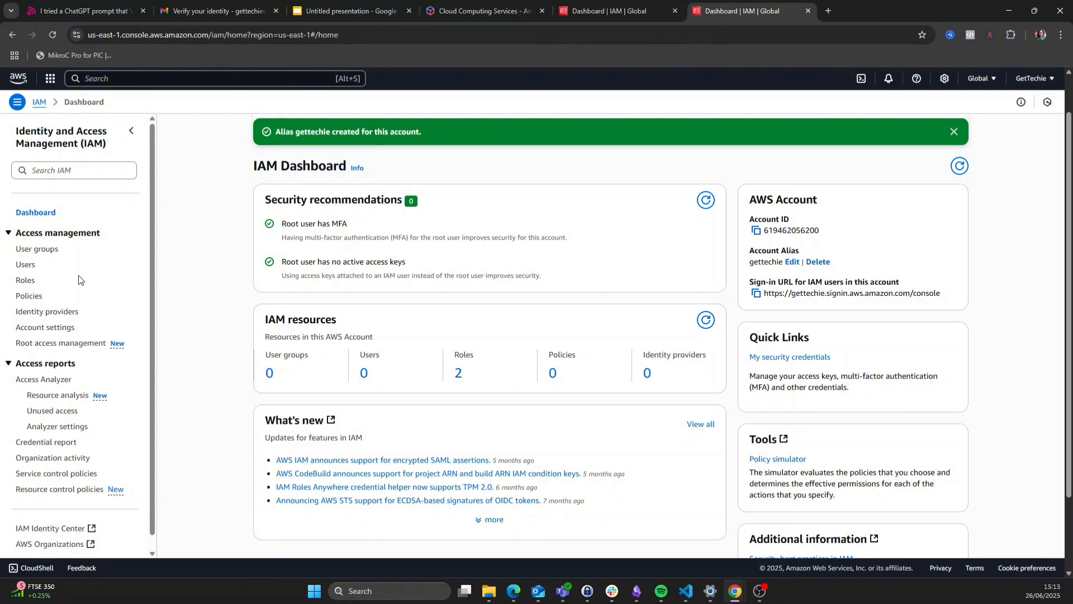
click(30, 269)
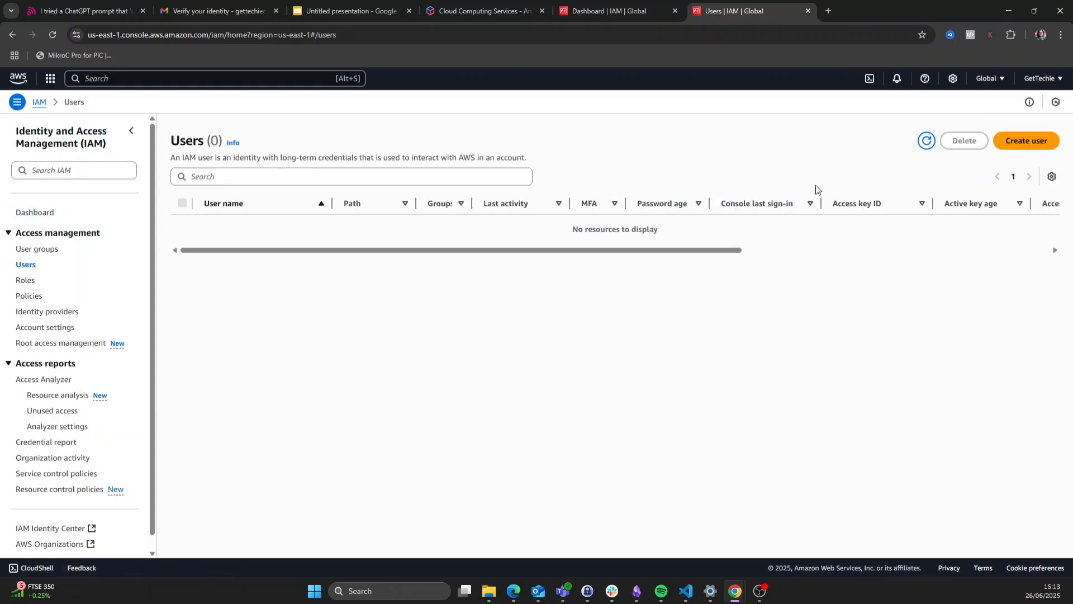
Start creating a new IAM user and enter the user's name.
click(1011, 141)
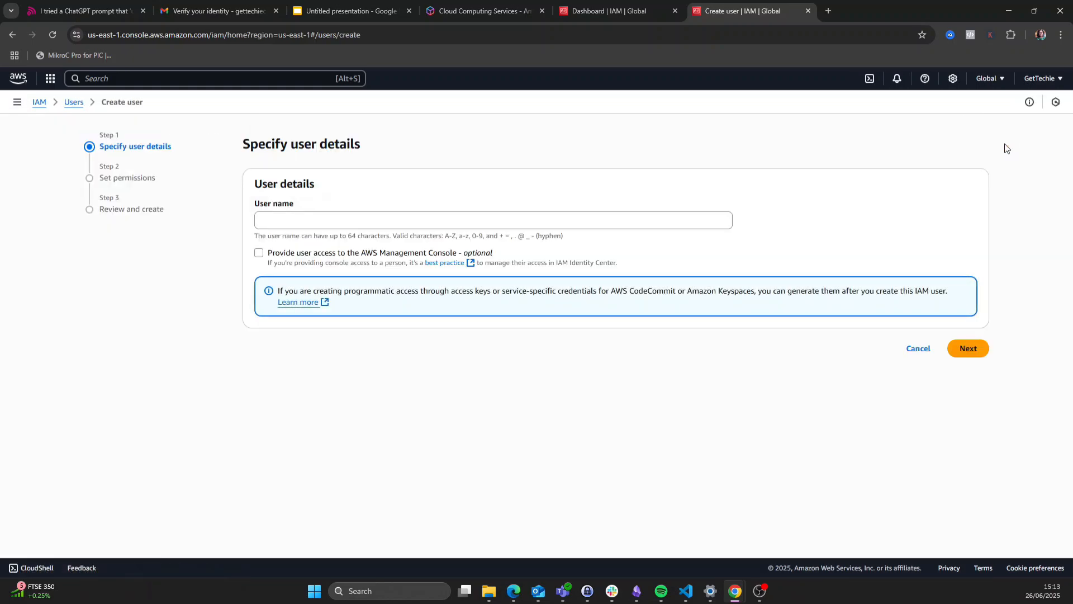
click(301, 218)
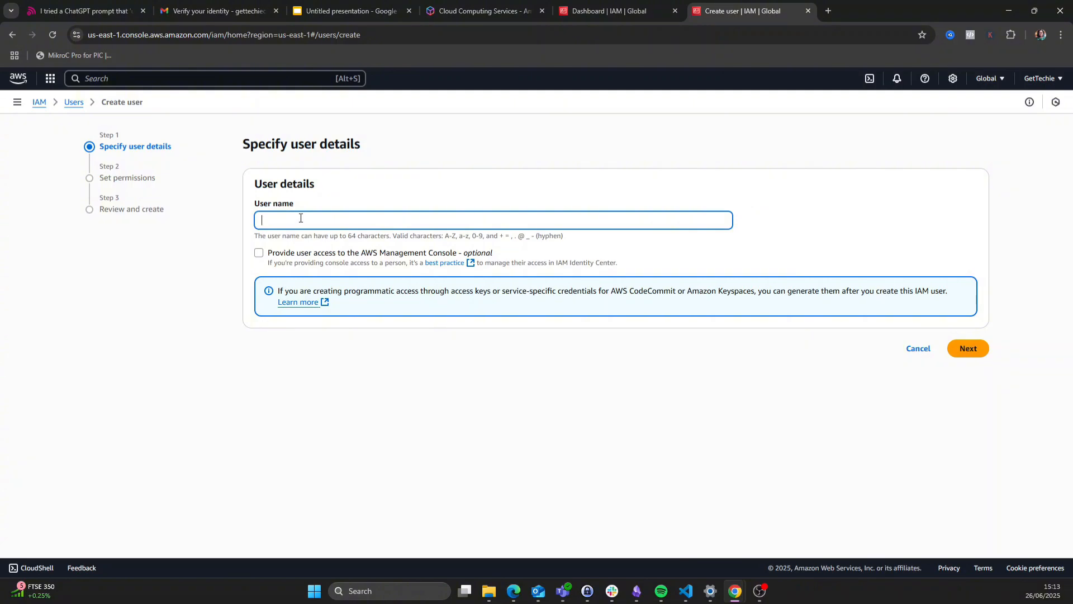
Give the user console access as an IAM user with an autogenerated password.
click(259, 254)
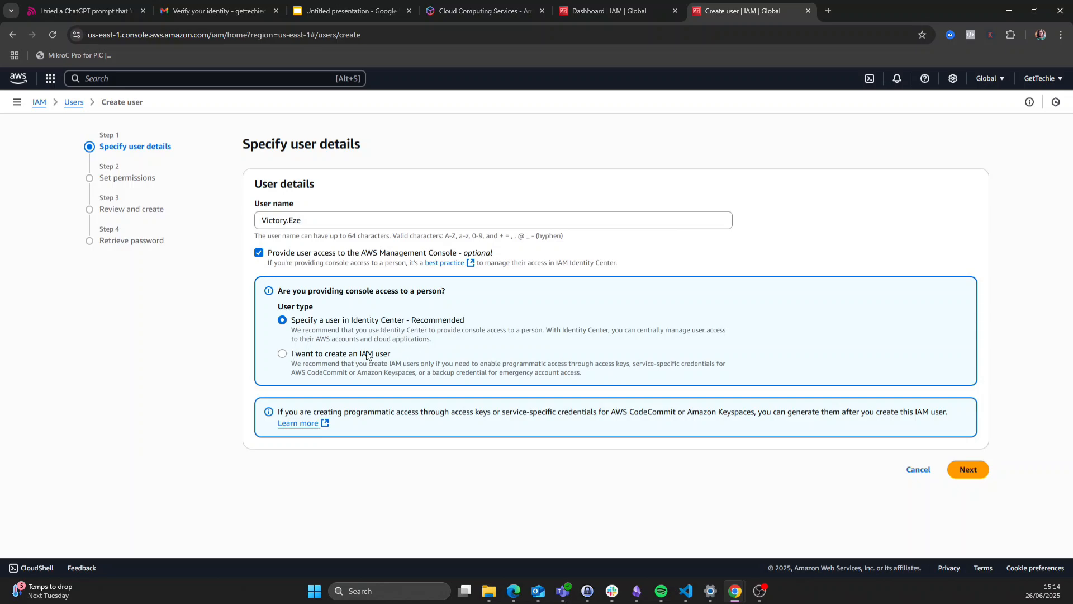
click(283, 354)
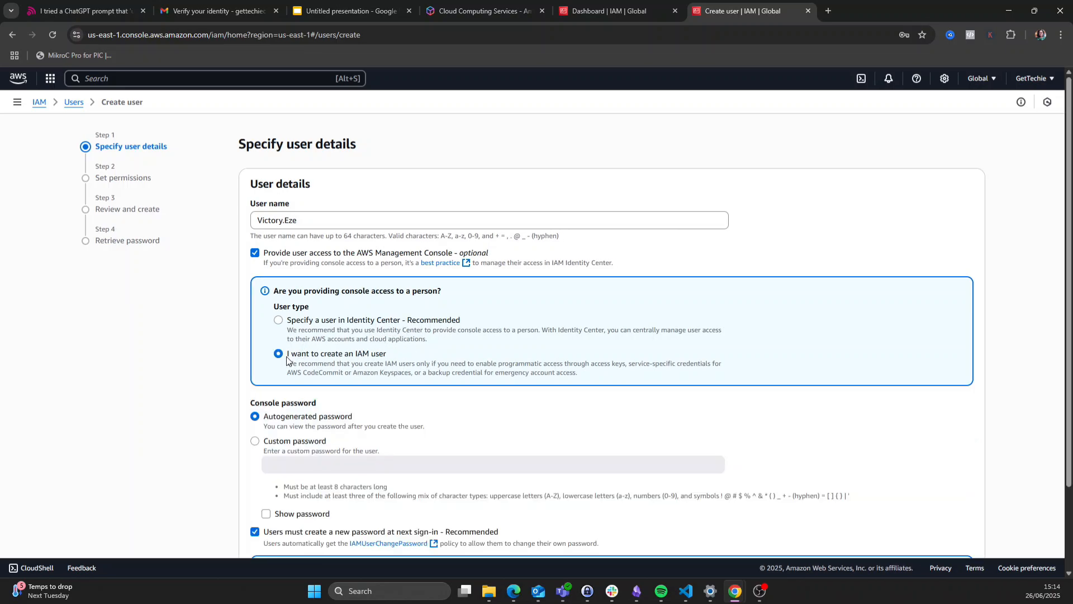
scroll(287, 359, down, 2)
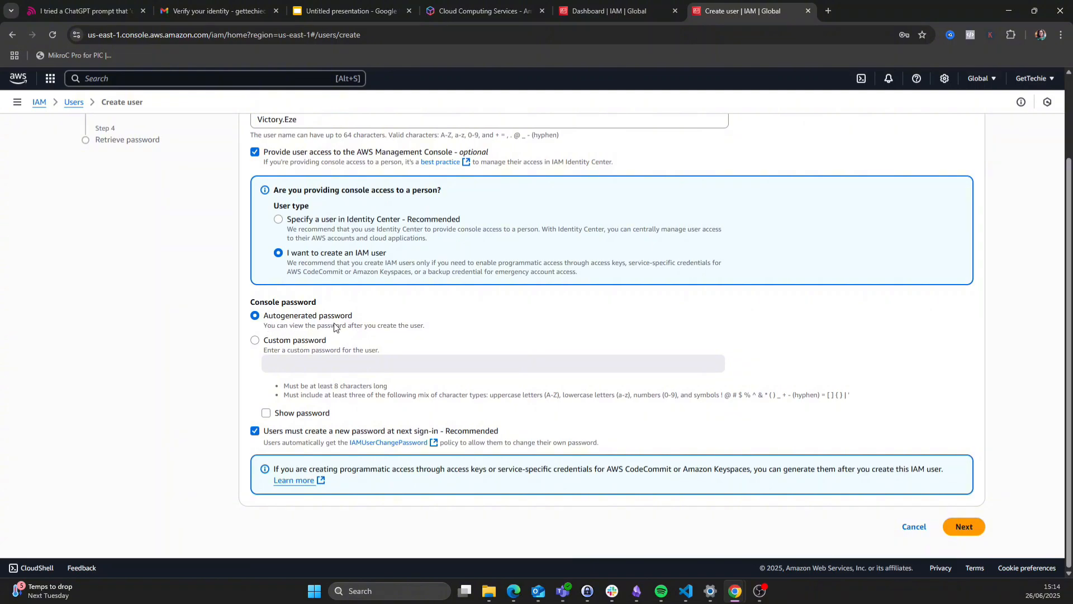
click(254, 342)
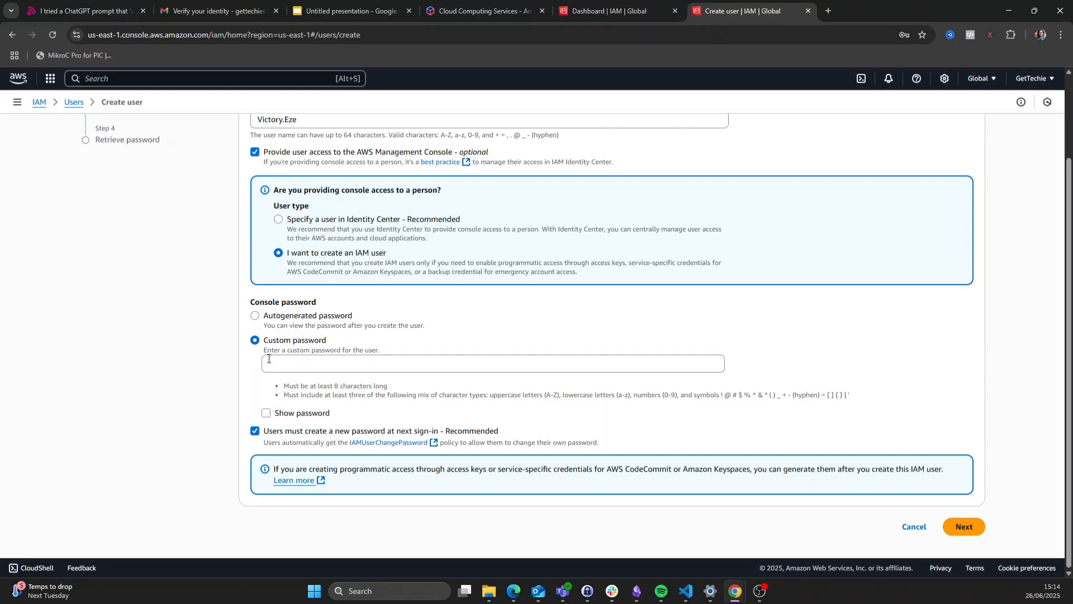
click(261, 320)
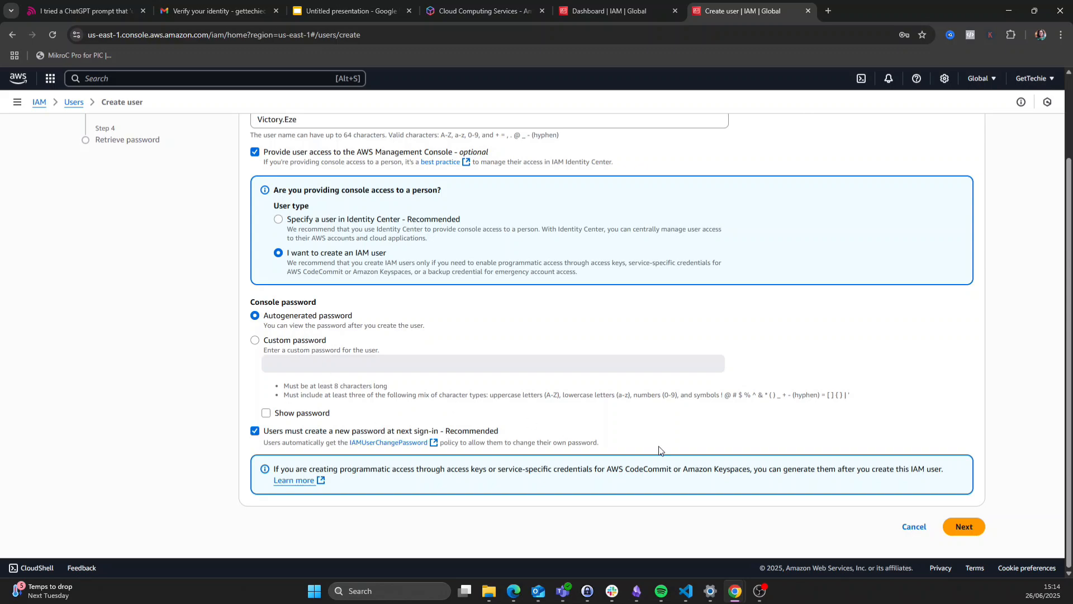
On the permissions step, attach the AdministratorAccess policy directly to the user.
click(960, 527)
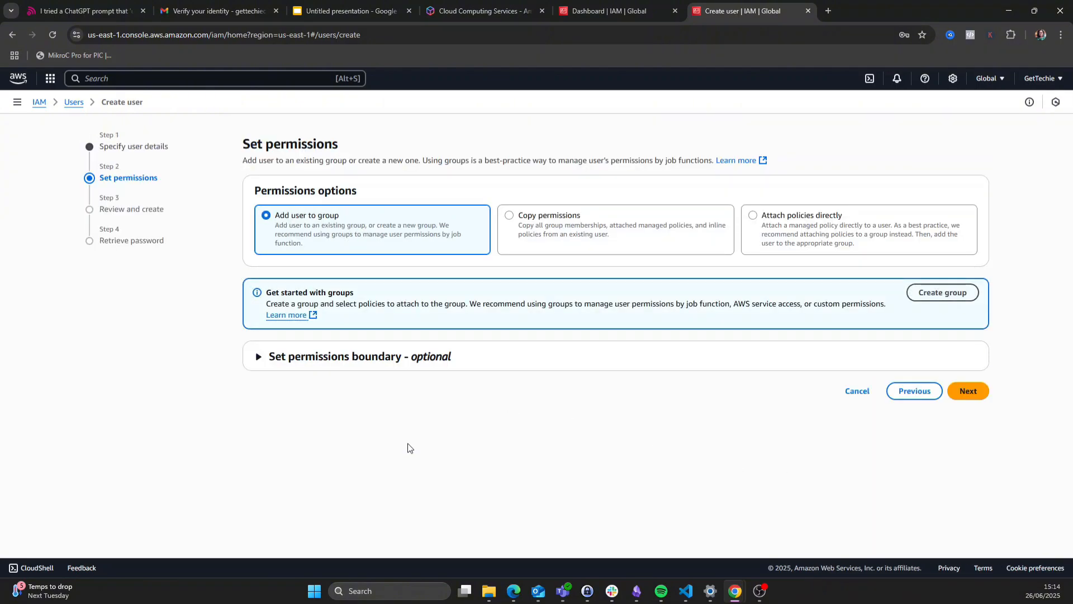
click(258, 357)
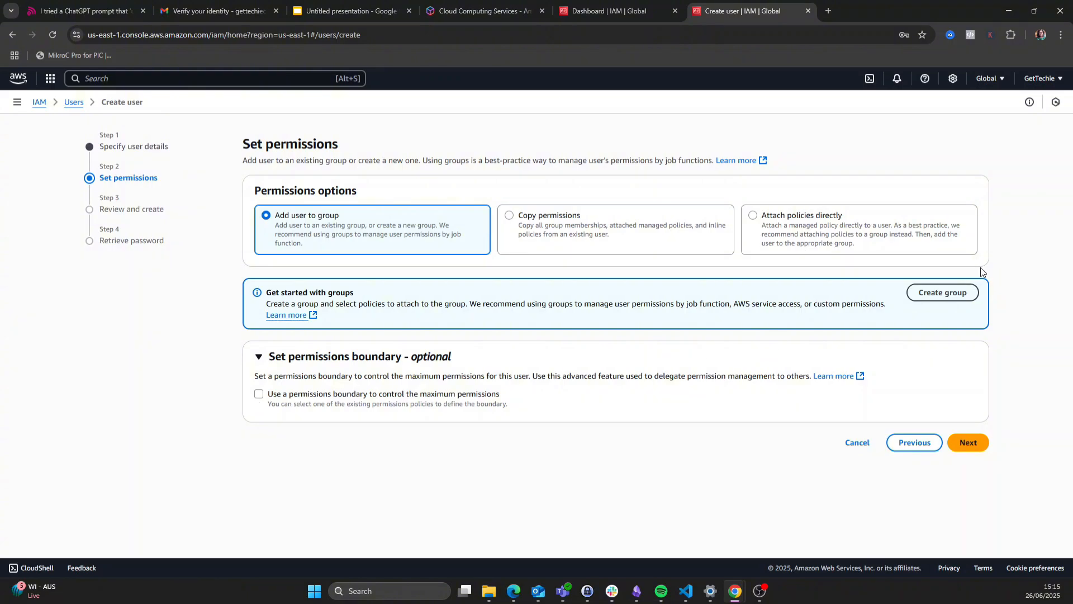
click(646, 226)
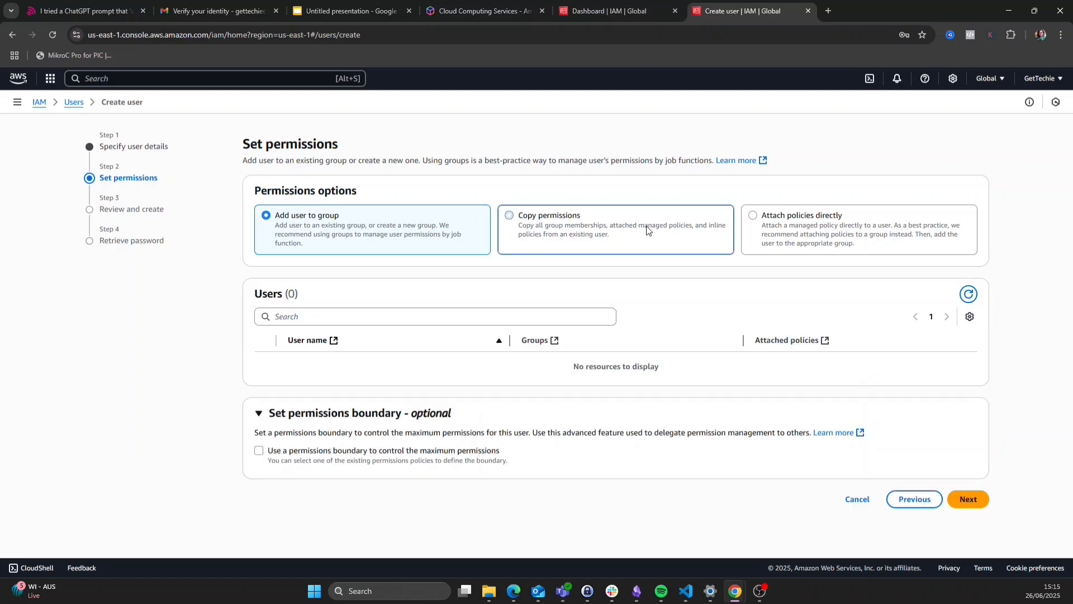
click(800, 219)
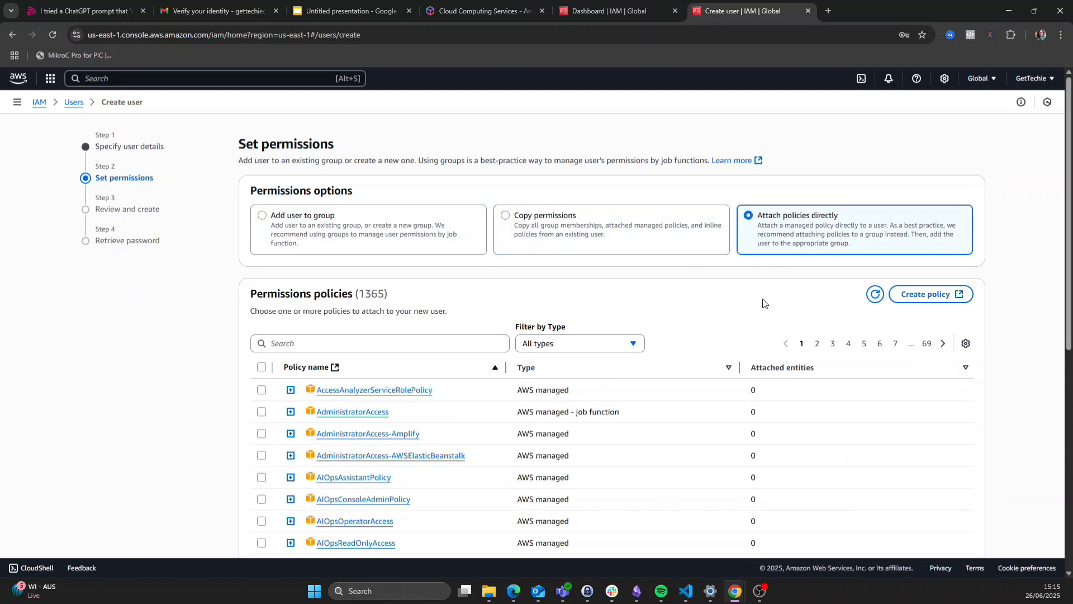
click(262, 413)
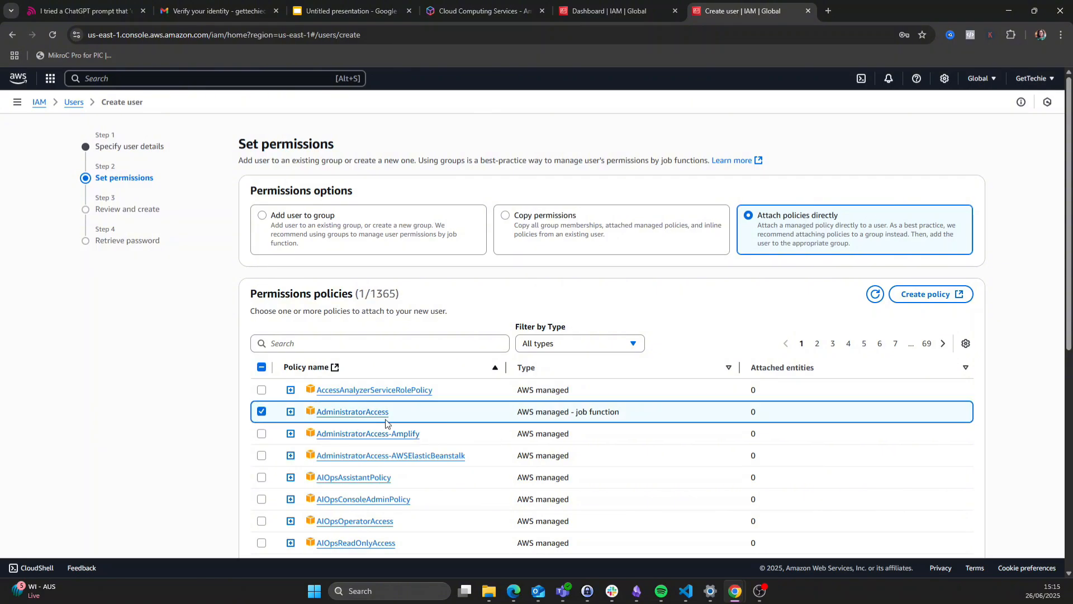
Inspect the AdministratorAccess policy JSON, keeping the policy selected, then collapse it.
scroll(393, 418, down, 3)
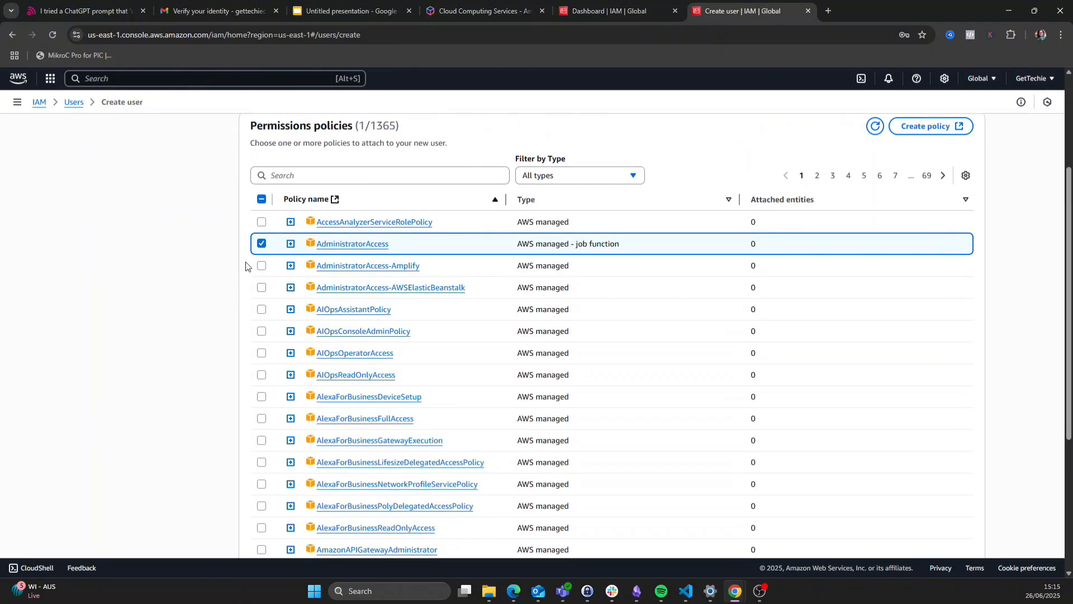
scroll(190, 319, up, 3)
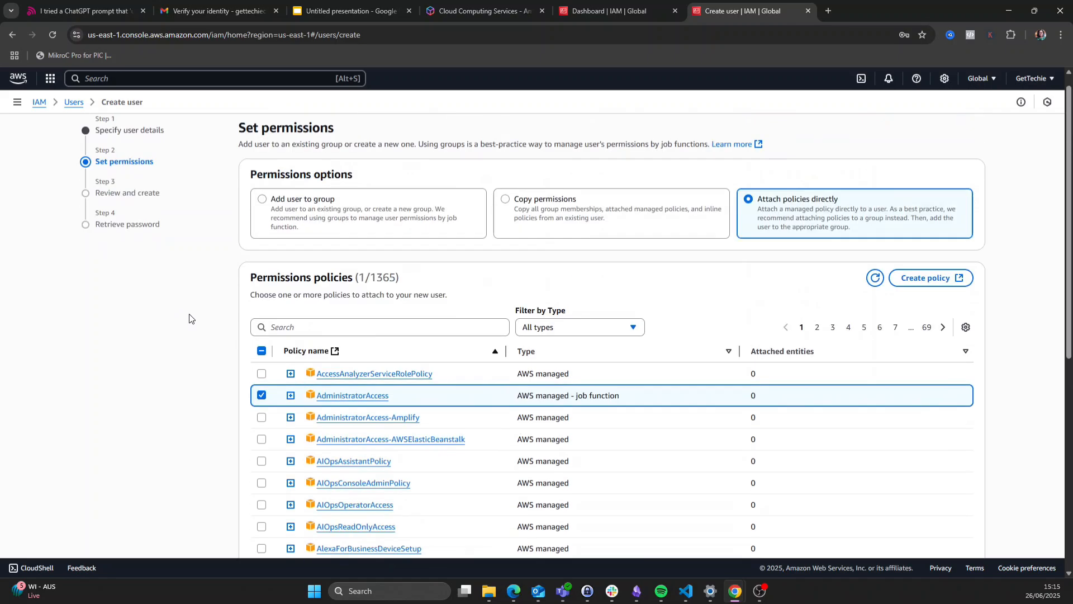
scroll(291, 415, down, 2)
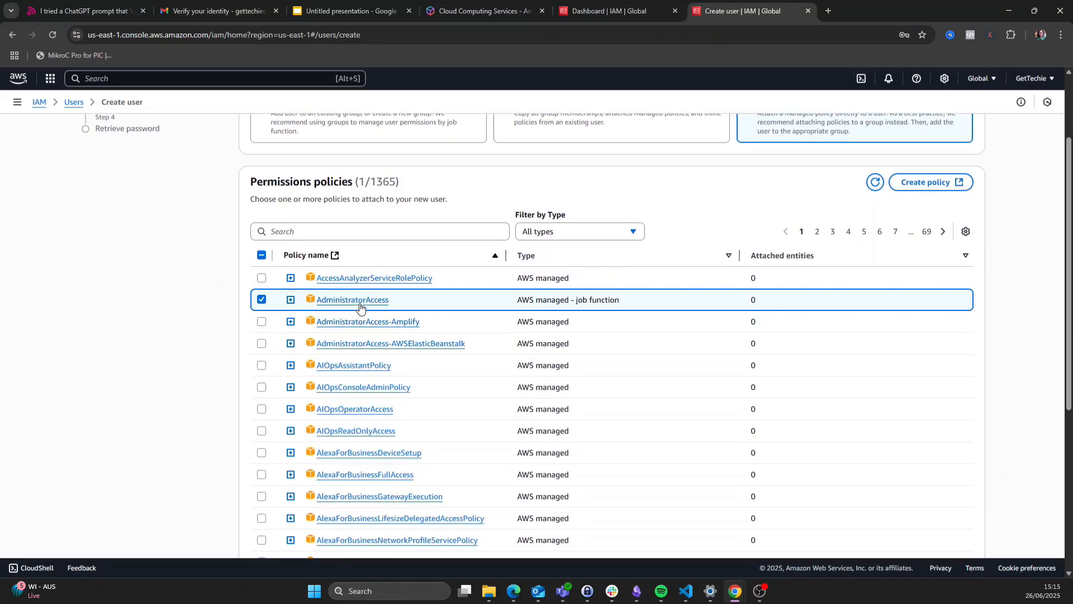
click(290, 300)
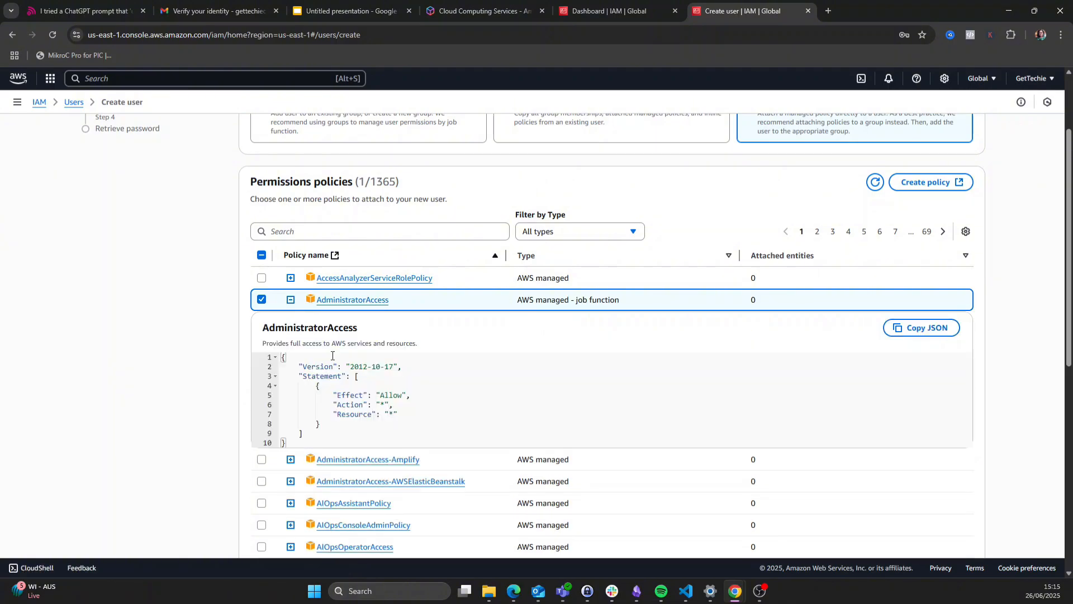
scroll(335, 369, down, 2)
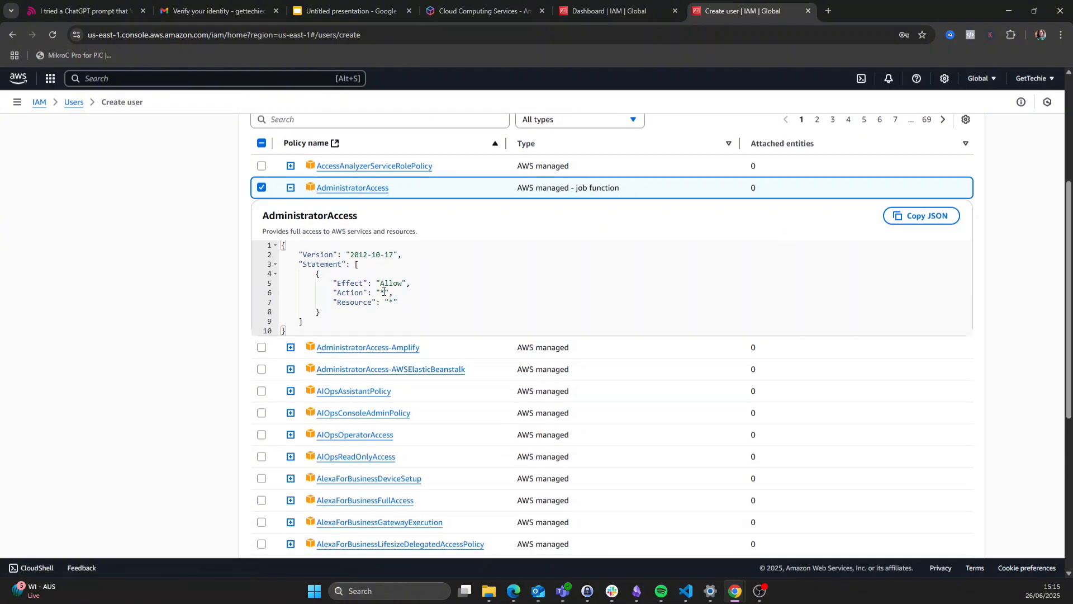
drag(325, 294, 407, 304)
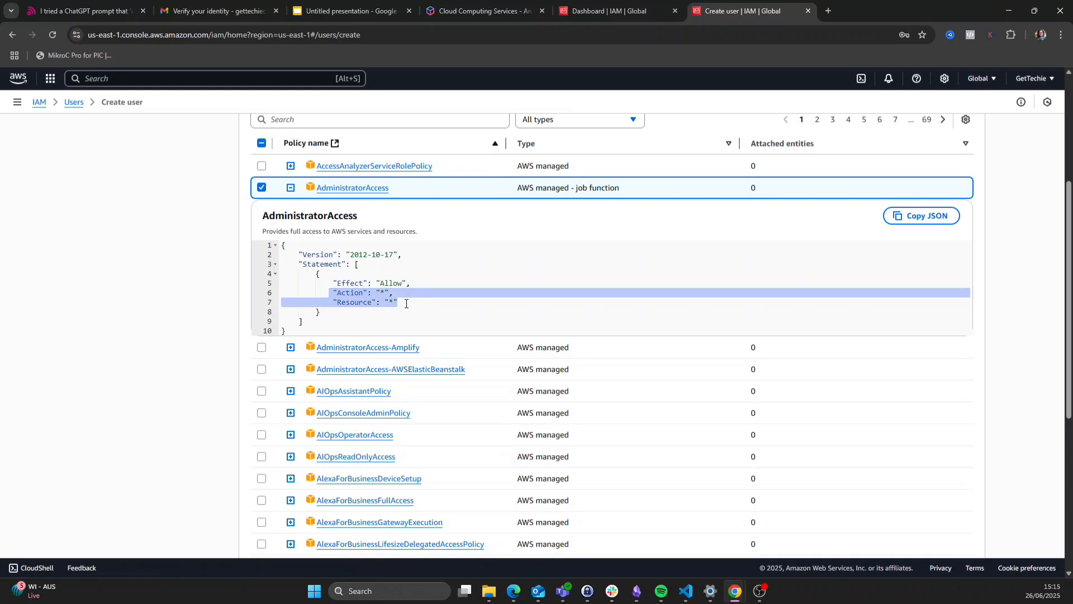
scroll(394, 305, up, 1)
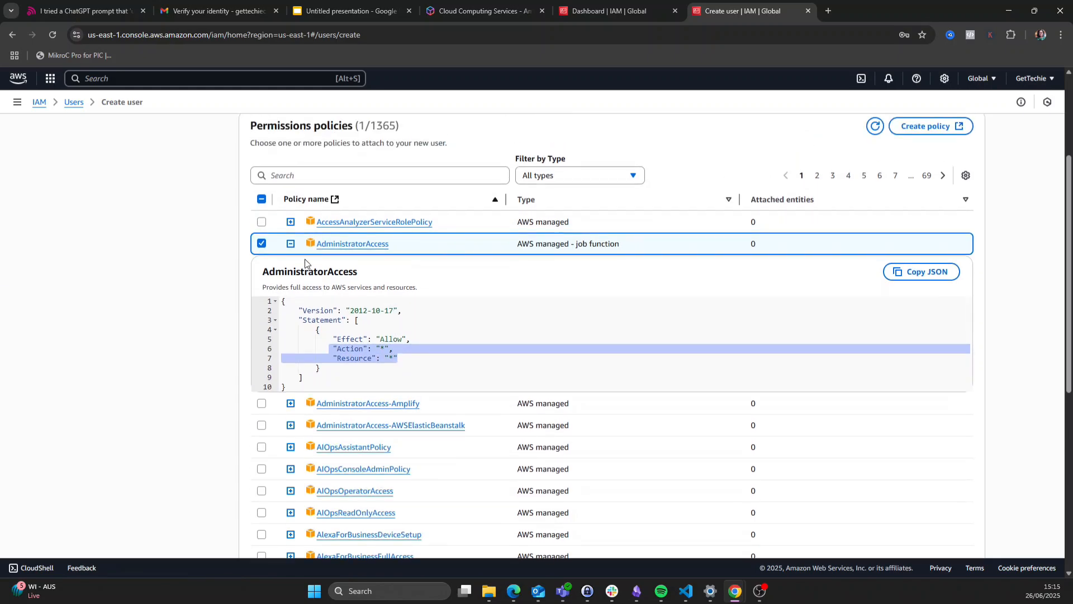
click(262, 244)
click(262, 244)
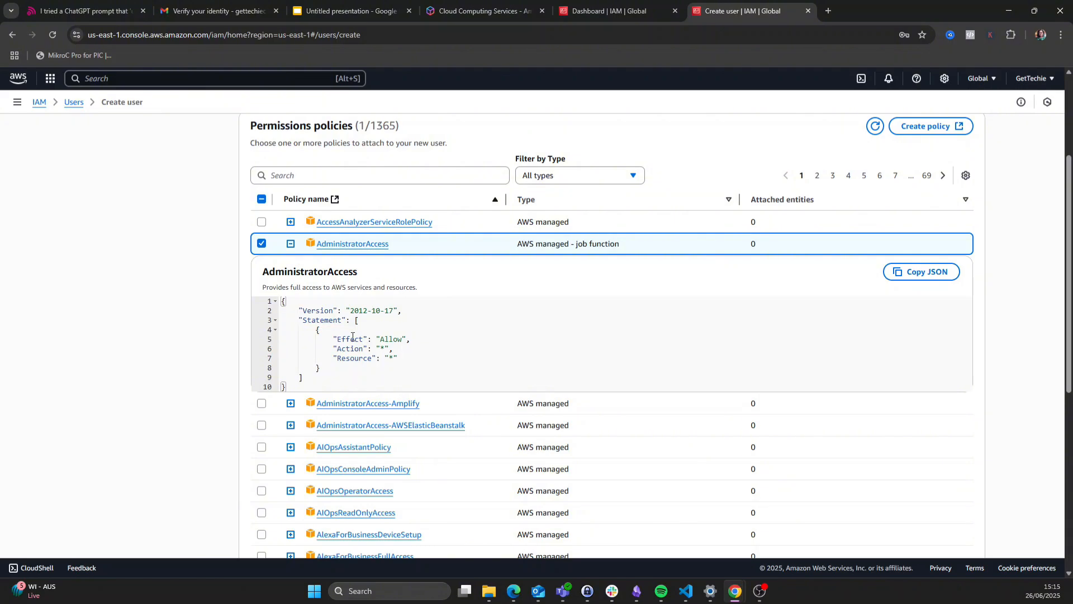
click(291, 244)
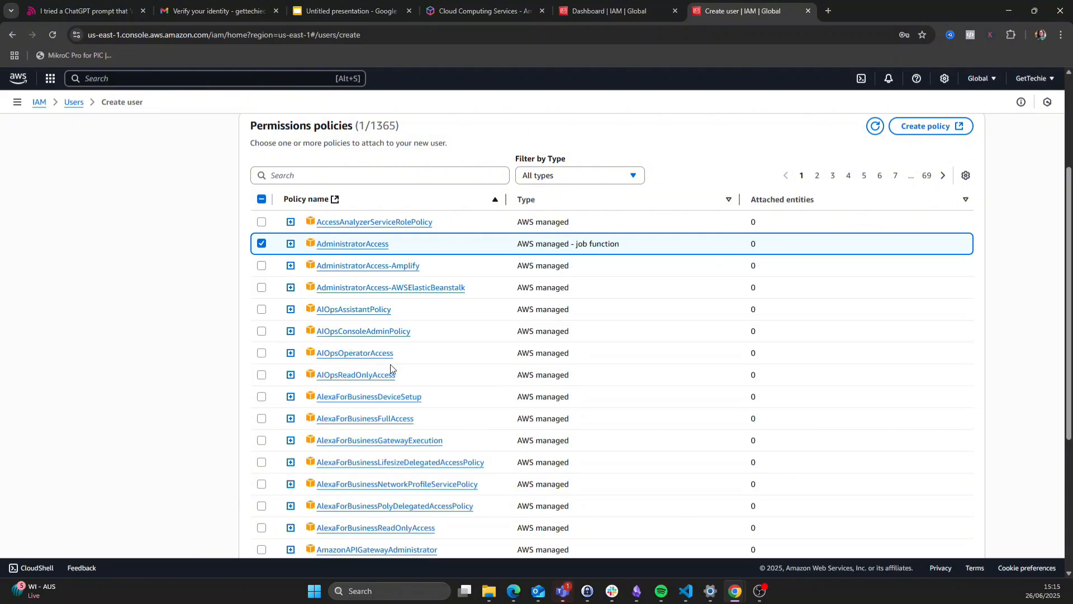
scroll(391, 369, down, 4)
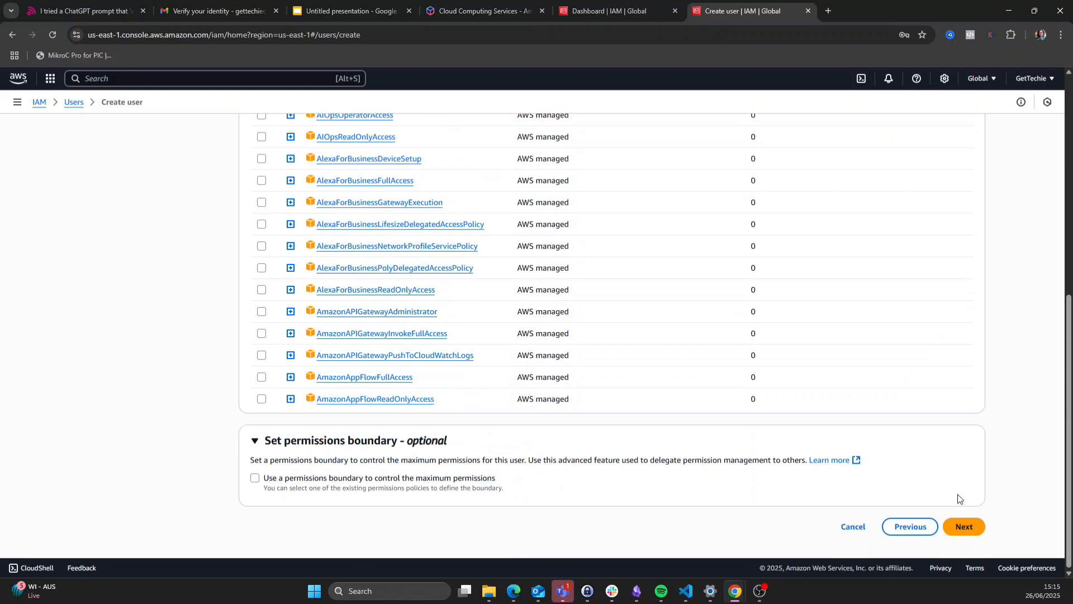
Review the new user's details and permissions and create the IAM user.
click(975, 528)
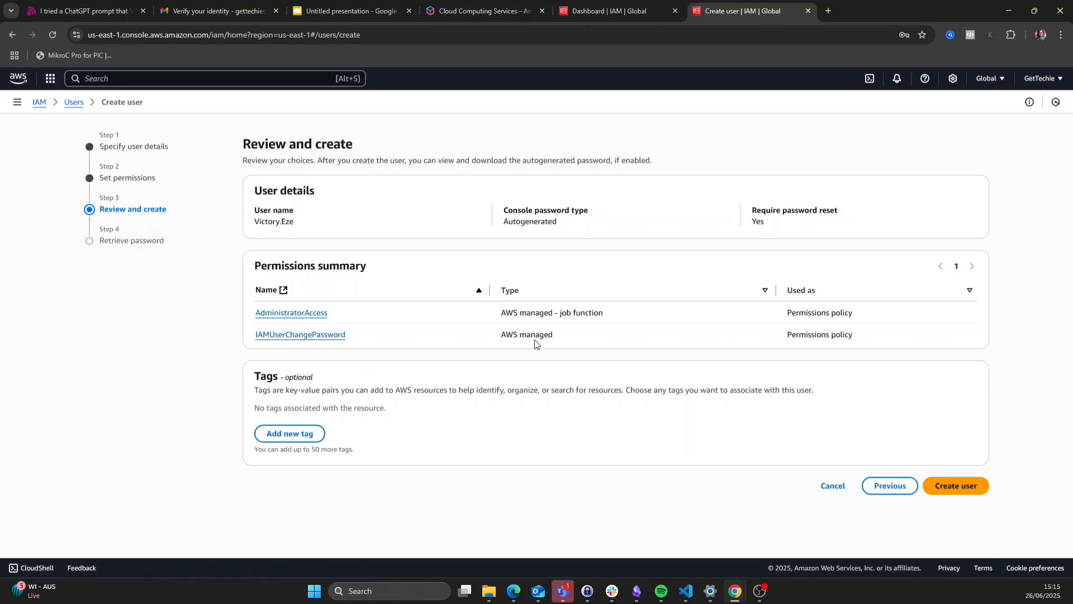
click(957, 487)
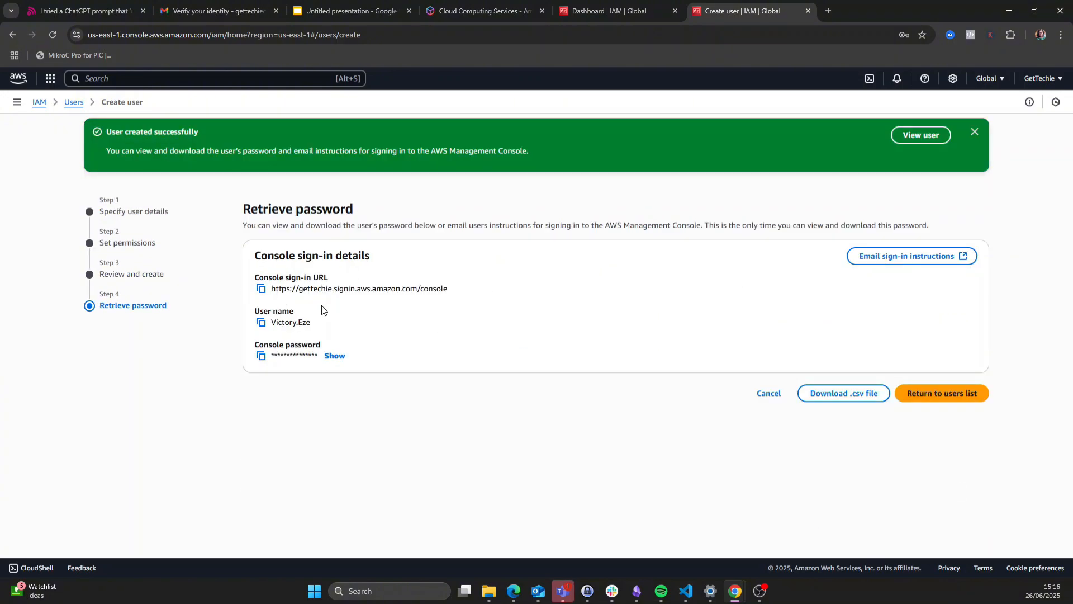
Reveal and copy the console password, download the credentials .csv, and email sign-in instructions.
click(337, 359)
click(261, 357)
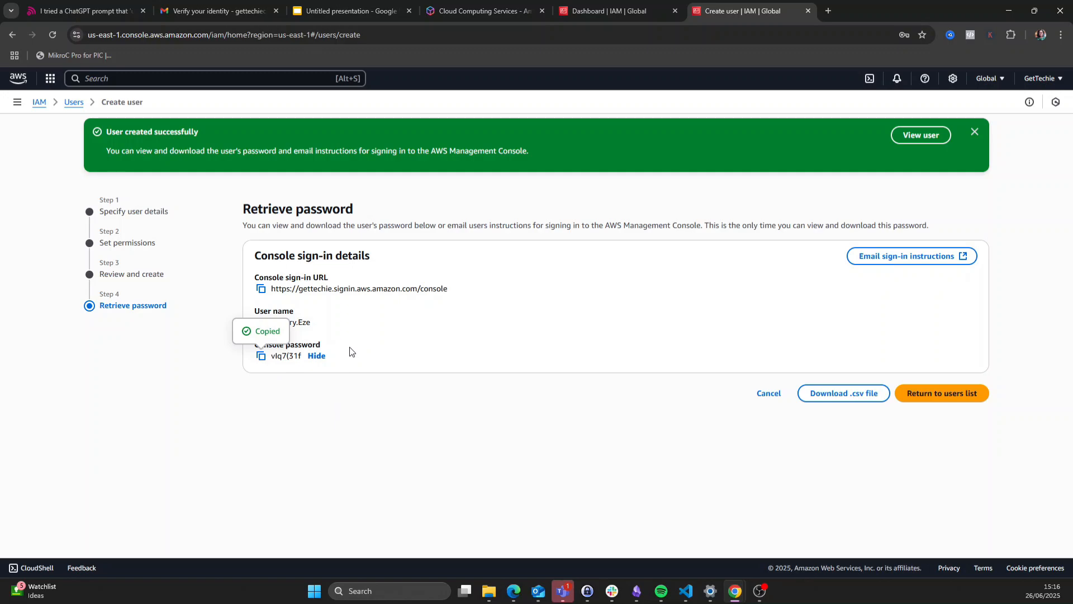
click(290, 344)
click(845, 394)
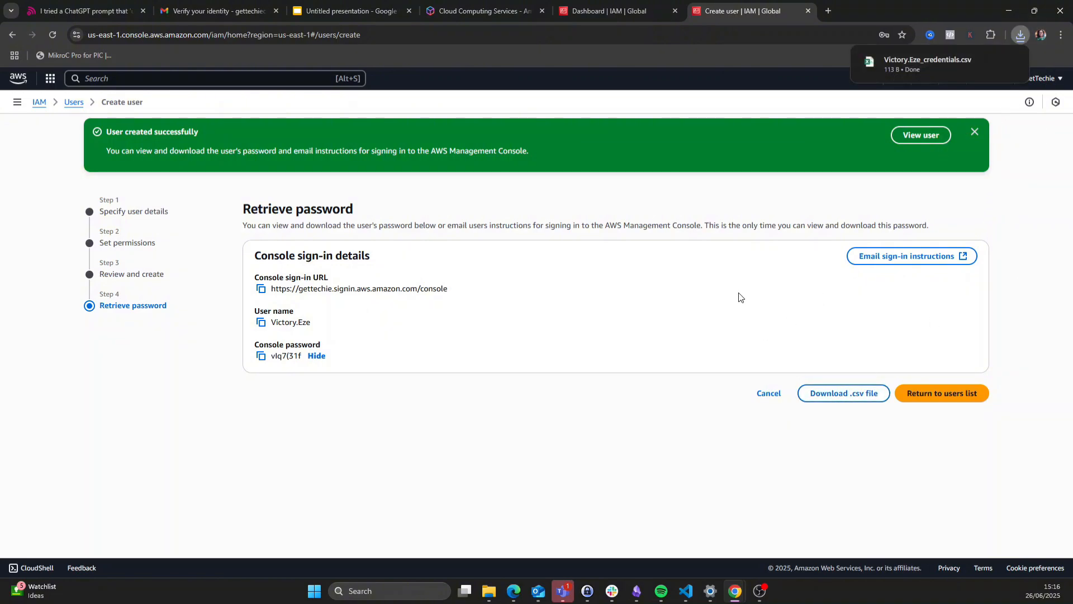
click(870, 263)
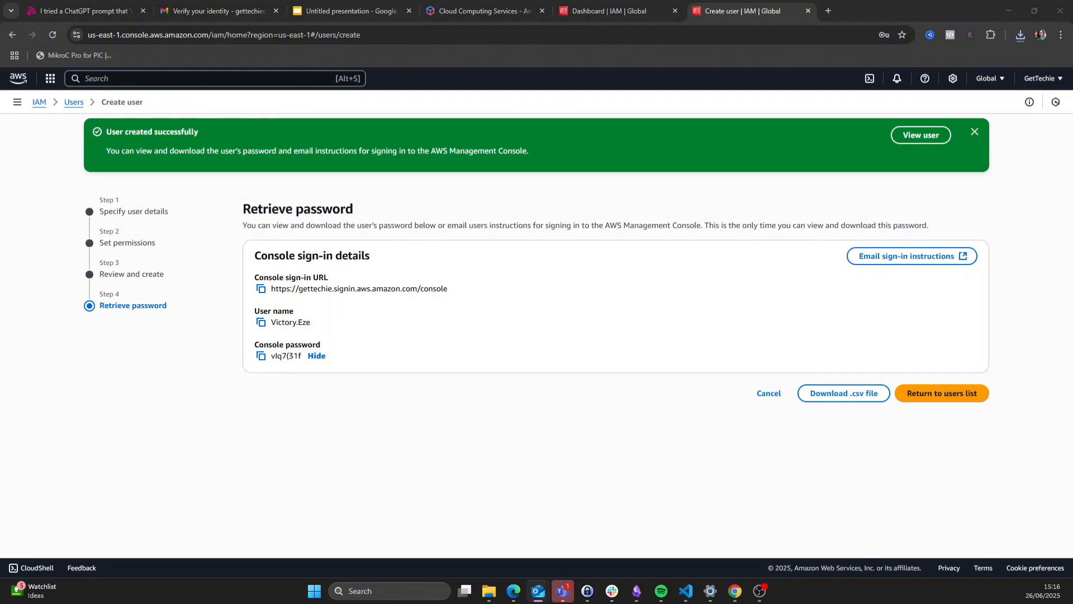
Go back to Chrome's IAM Users list showing the new user and open the account menu.
key(alt+Tab)
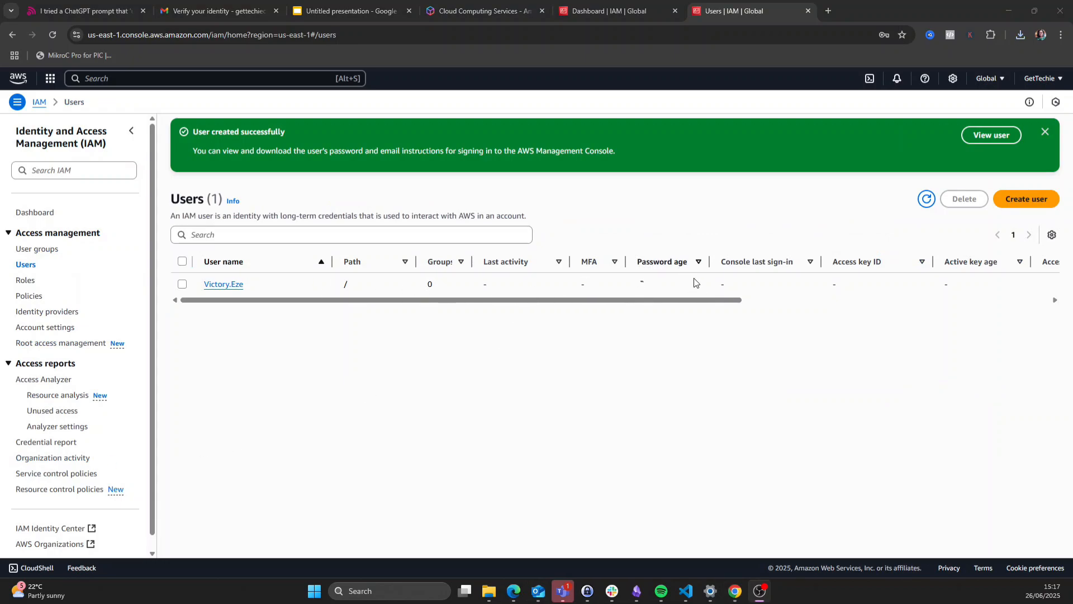
drag(731, 301, 606, 291)
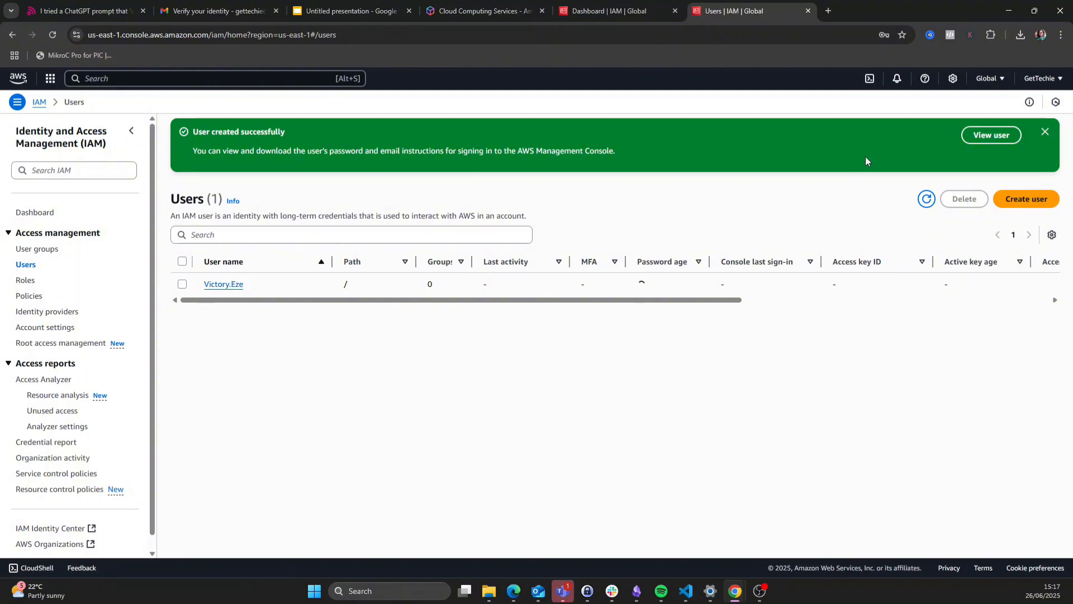
click(1040, 80)
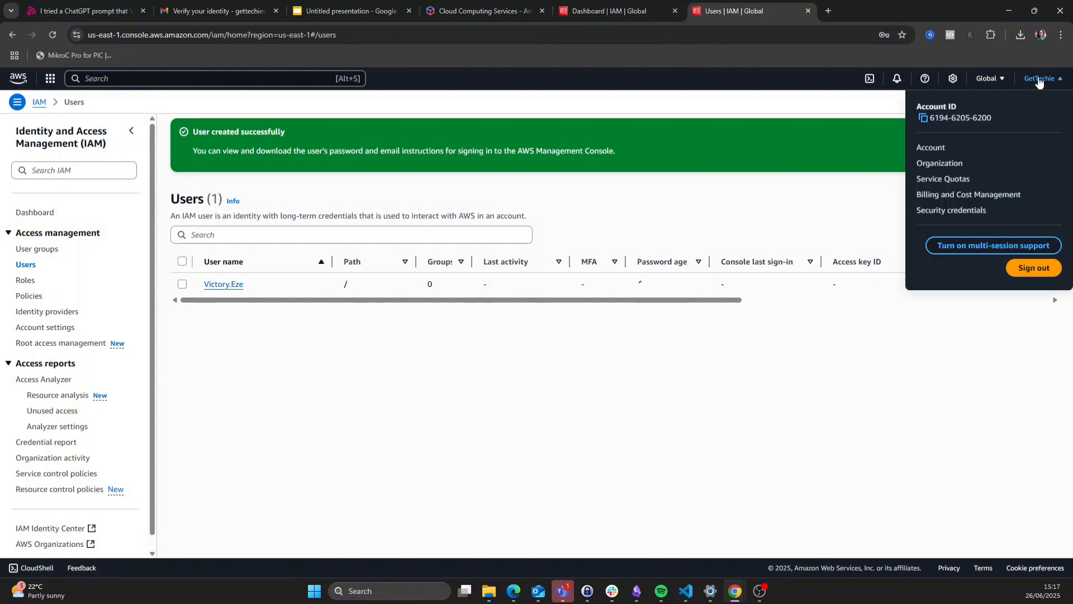
Sign out of the root account and reach the IAM user sign-in form's account field.
click(1042, 267)
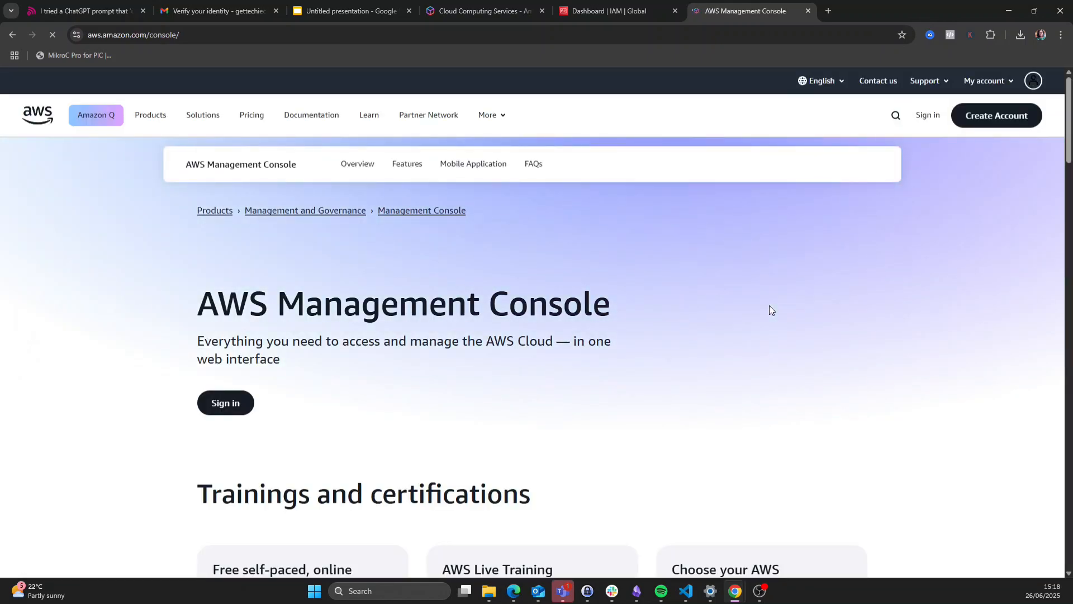
click(926, 116)
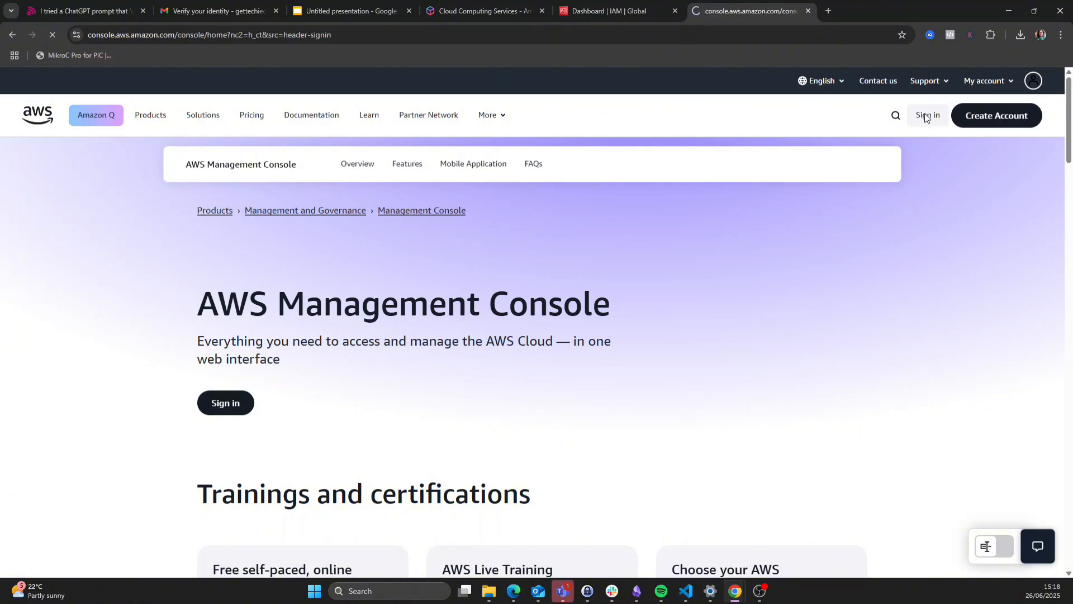
scroll(332, 421, down, 1)
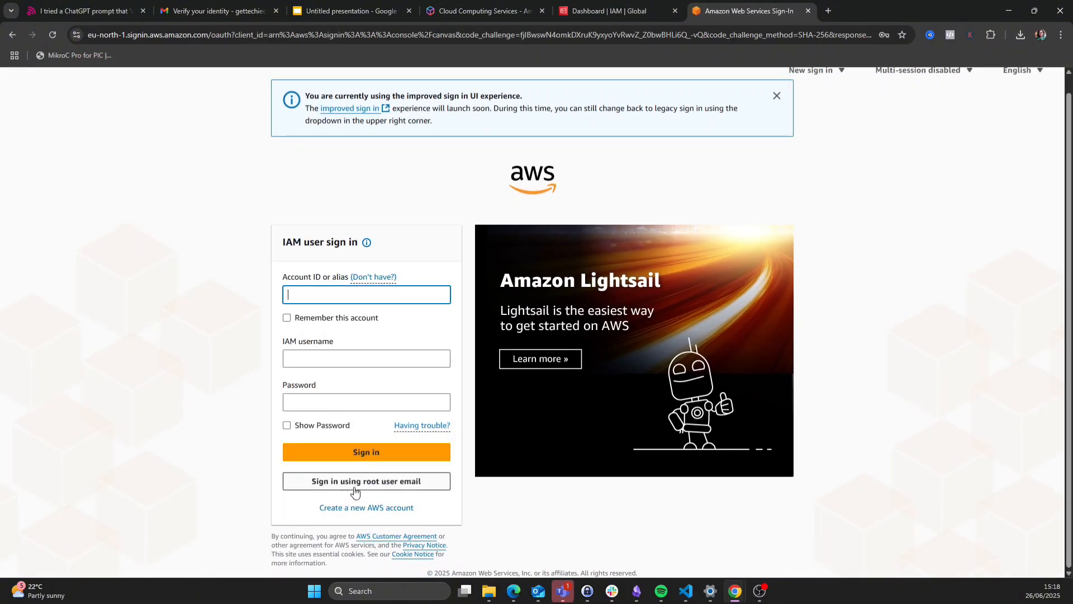
click(319, 296)
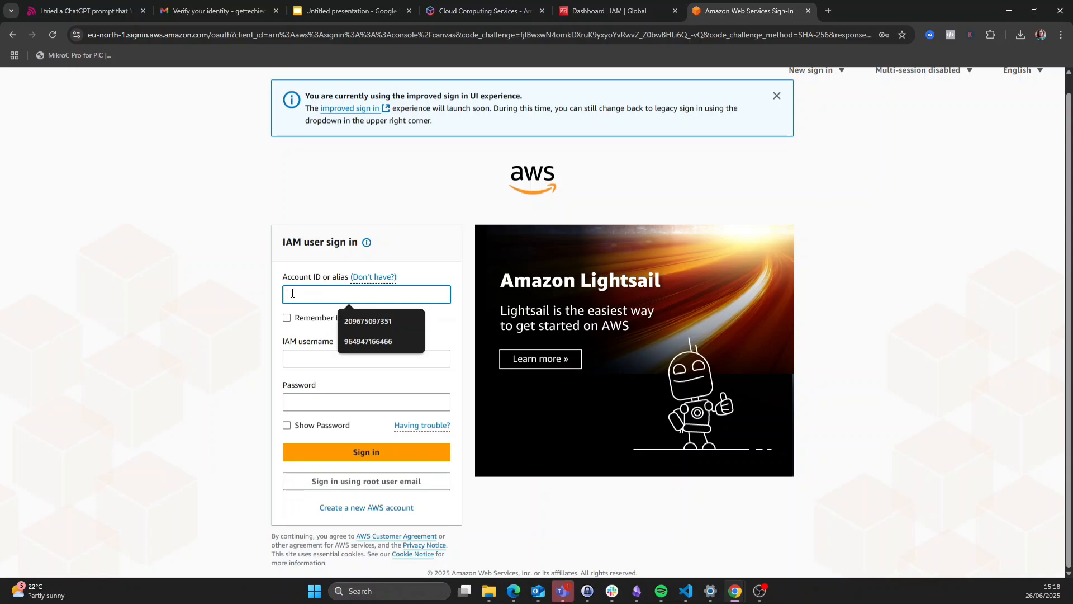
click(258, 262)
click(337, 296)
click(223, 254)
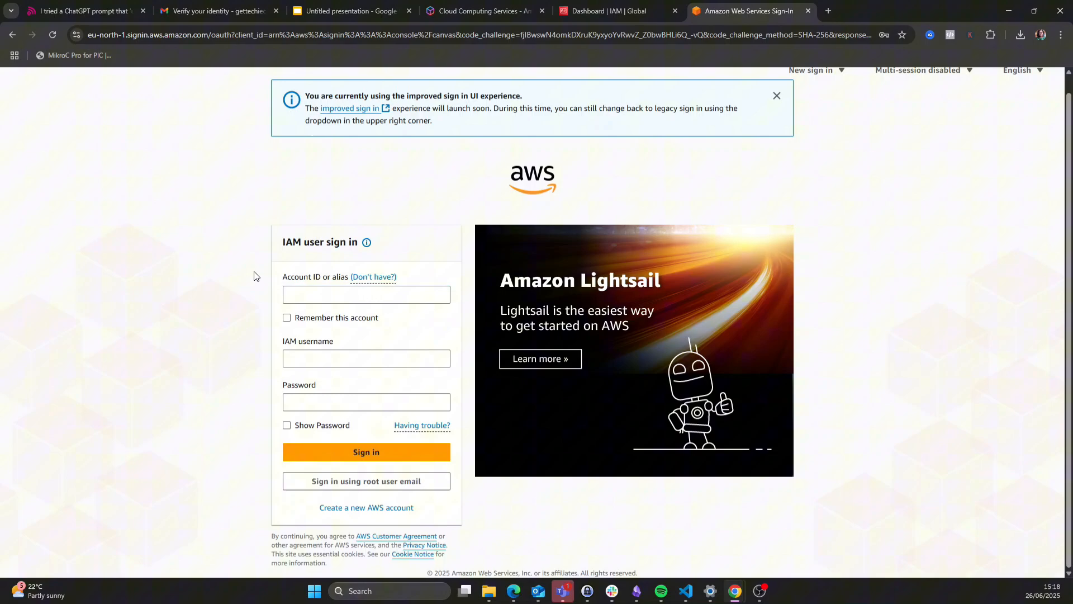
click(314, 297)
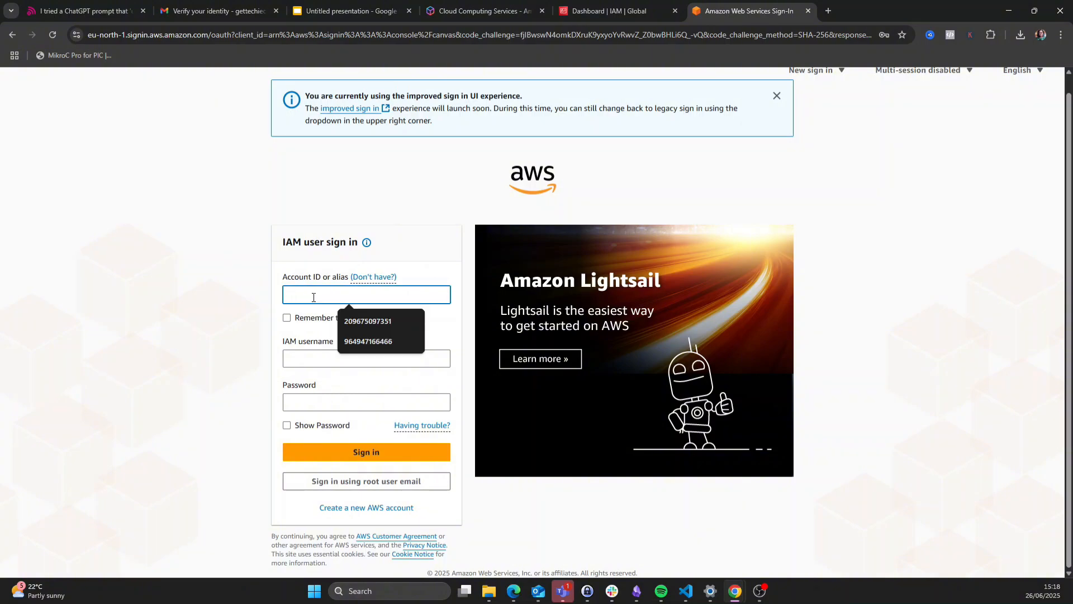
Fill in the account alias, the new IAM username and the pasted console password.
text(get)
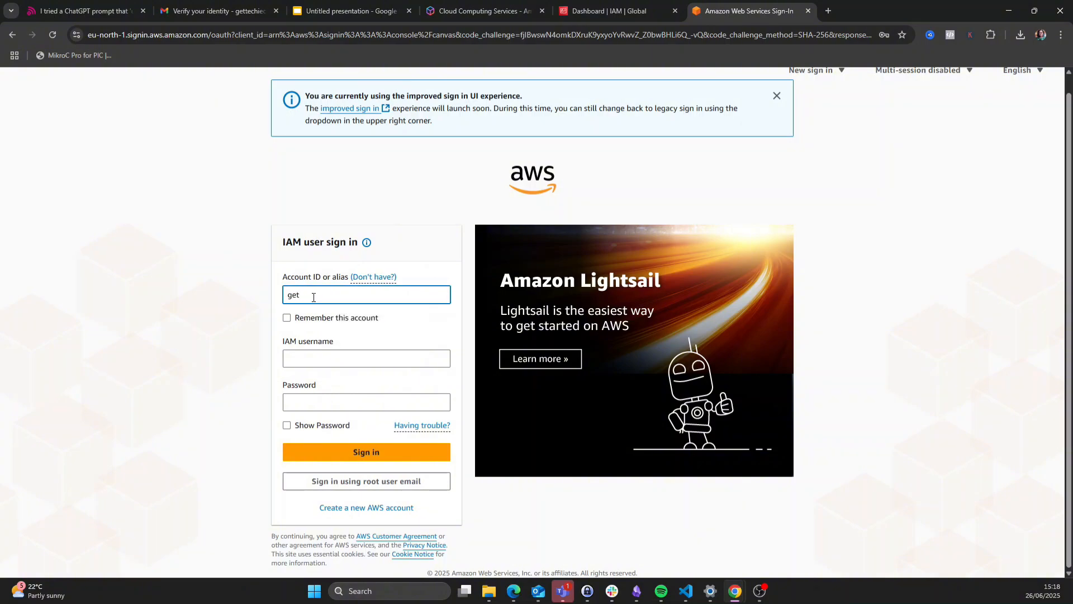
text(techie)
click(324, 355)
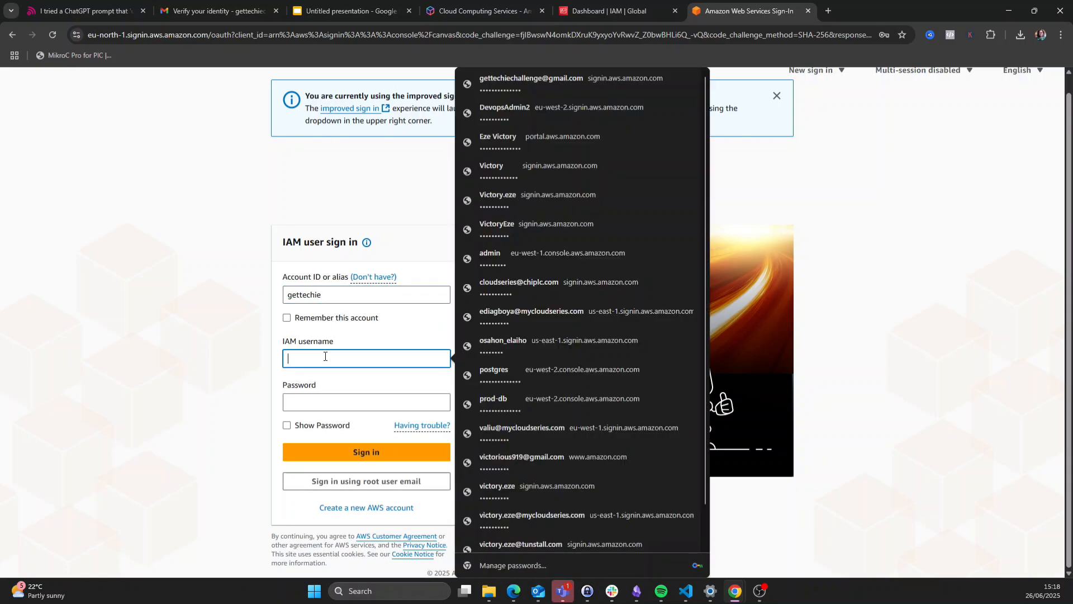
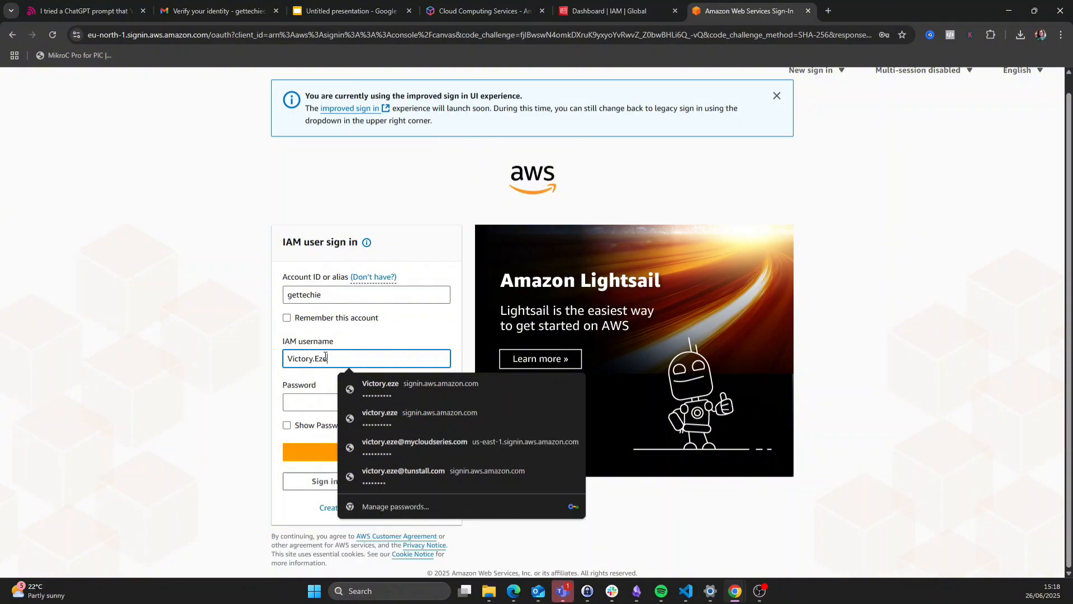
click(310, 402)
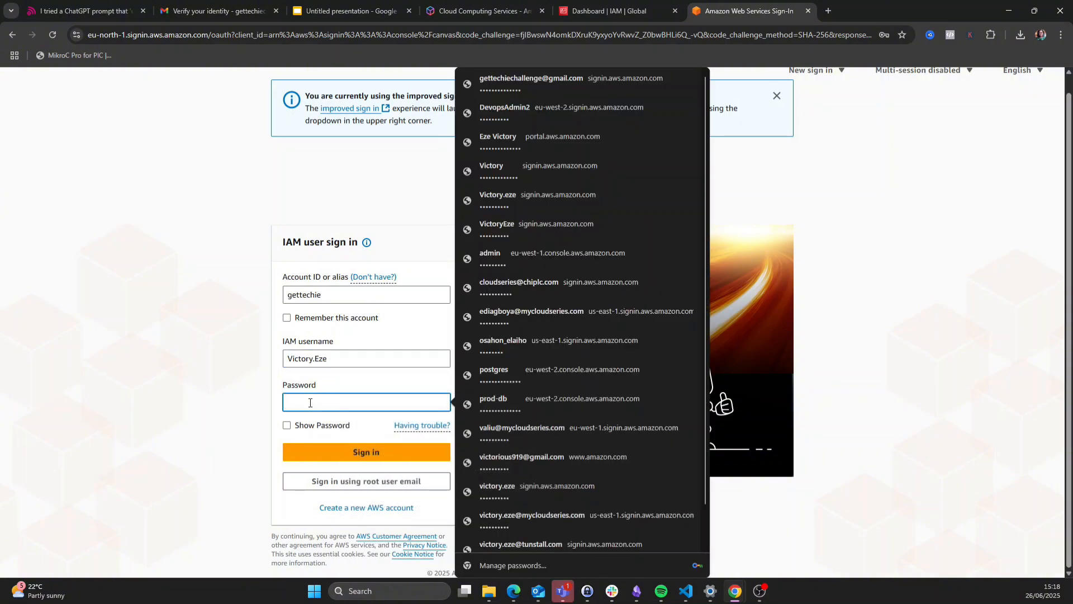
key(ctrl+v)
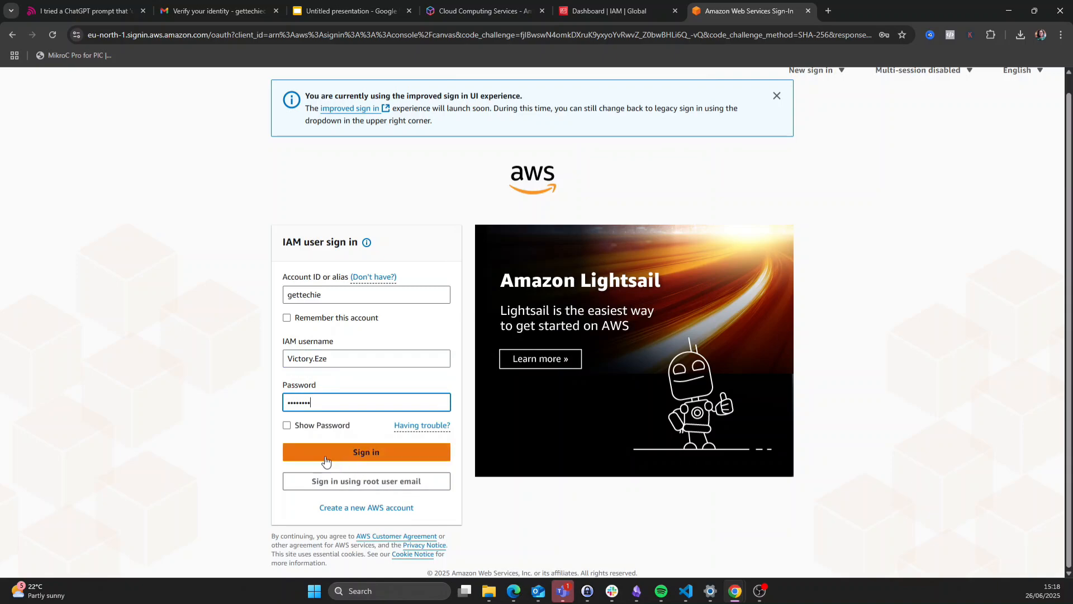
click(300, 429)
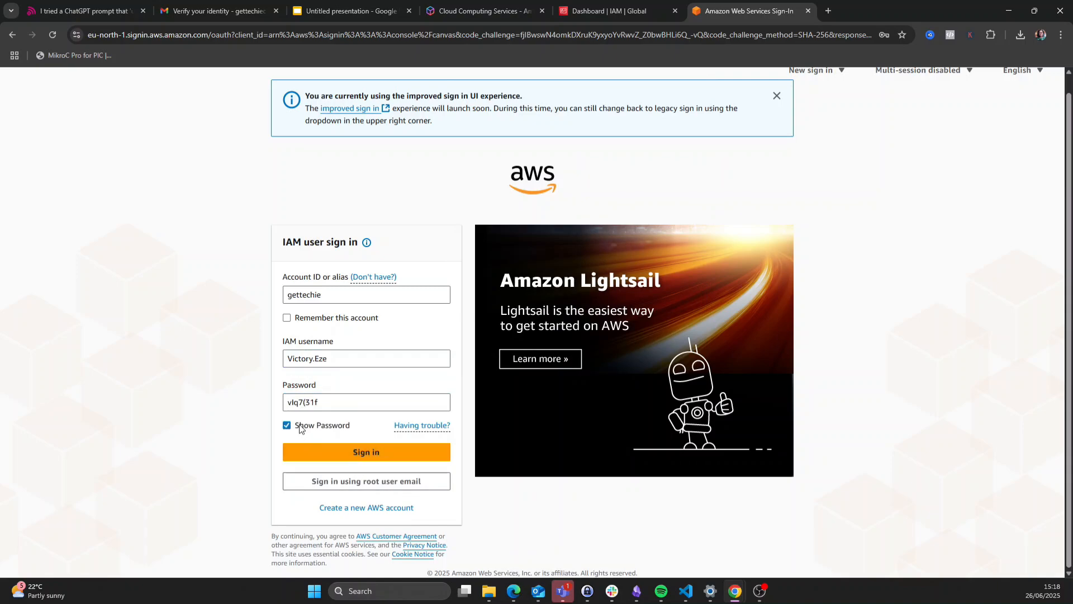
click(300, 428)
Sign in as the IAM user and paste the old password on the reset page.
click(360, 455)
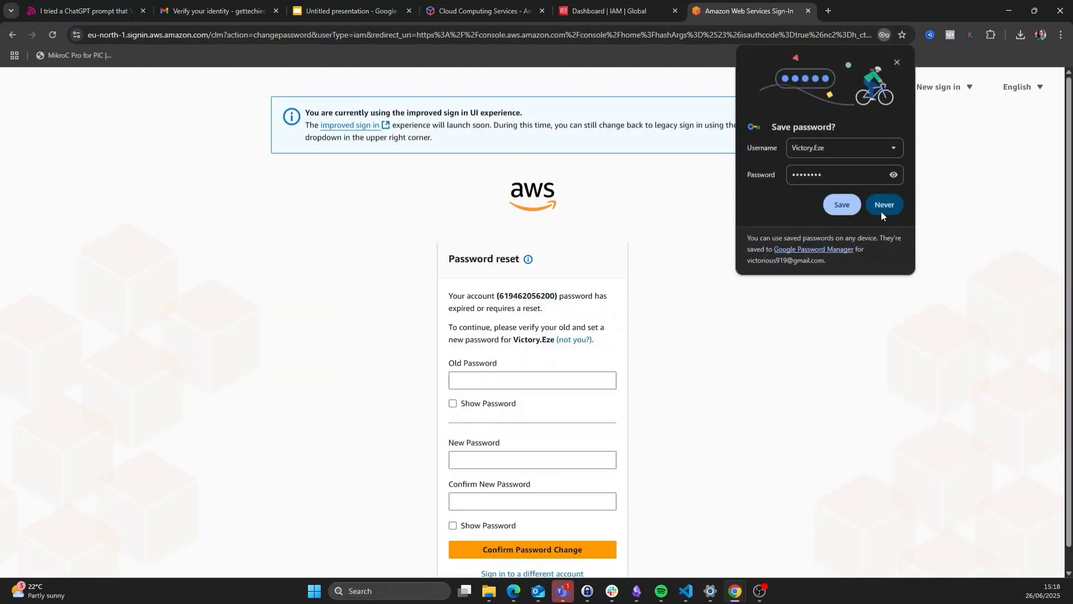
click(897, 61)
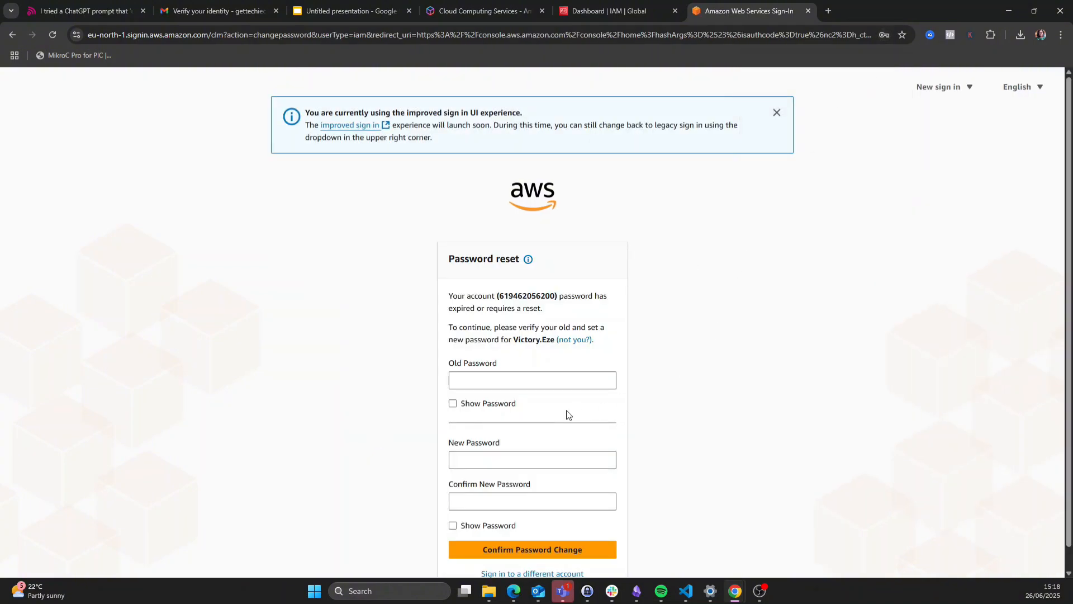
scroll(532, 423, down, 1)
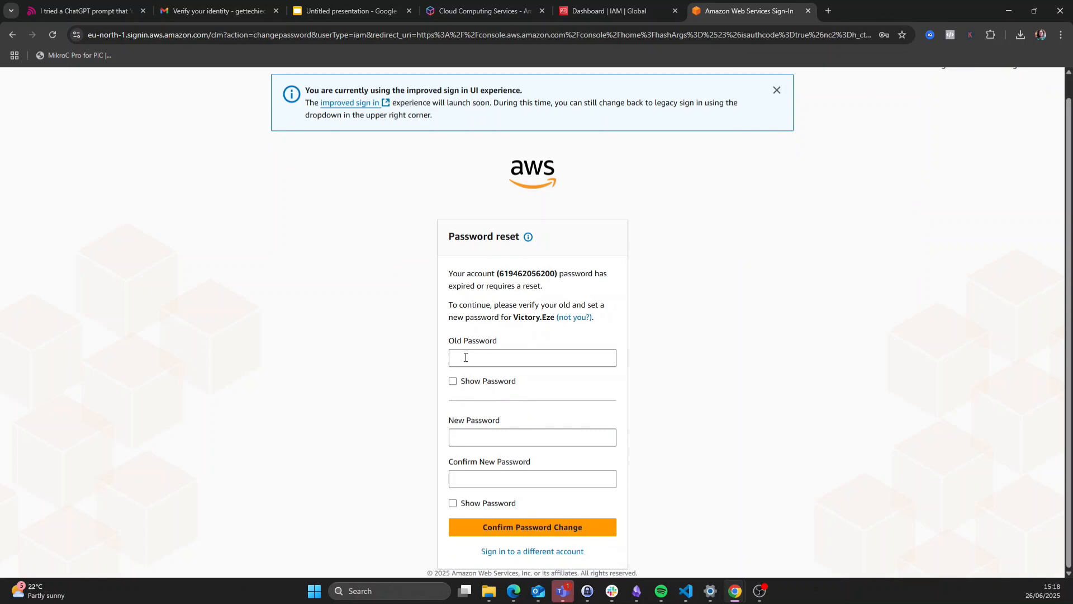
click(503, 355)
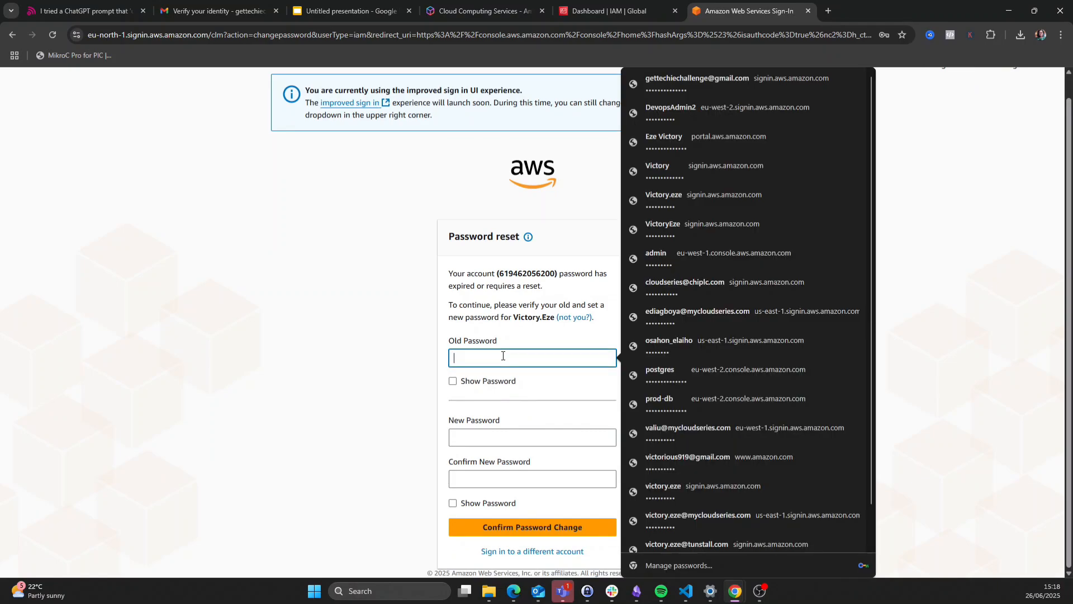
key(ctrl+v)
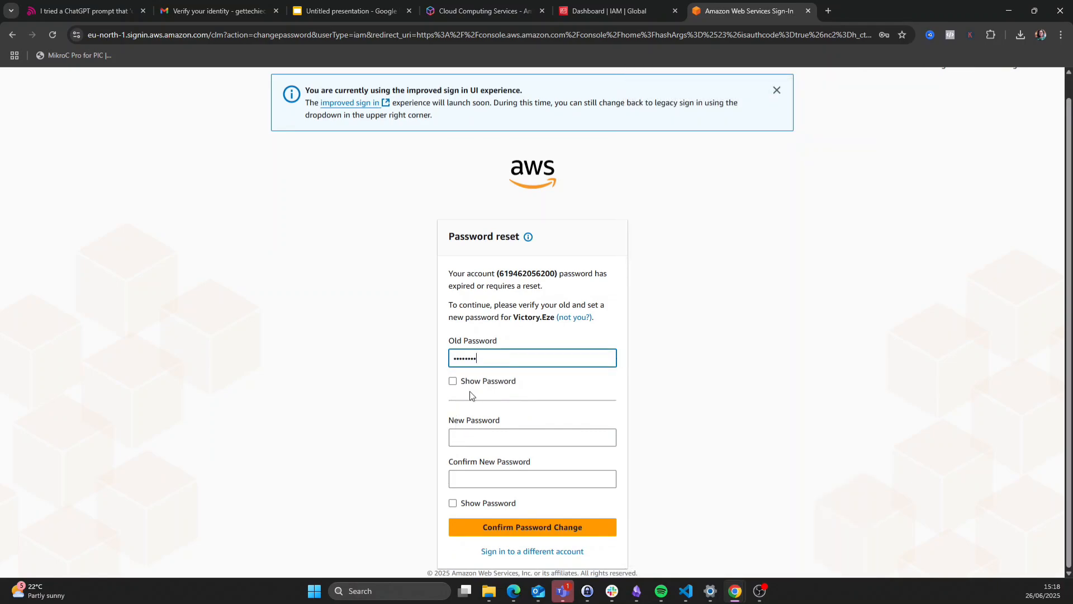
click(454, 381)
click(453, 381)
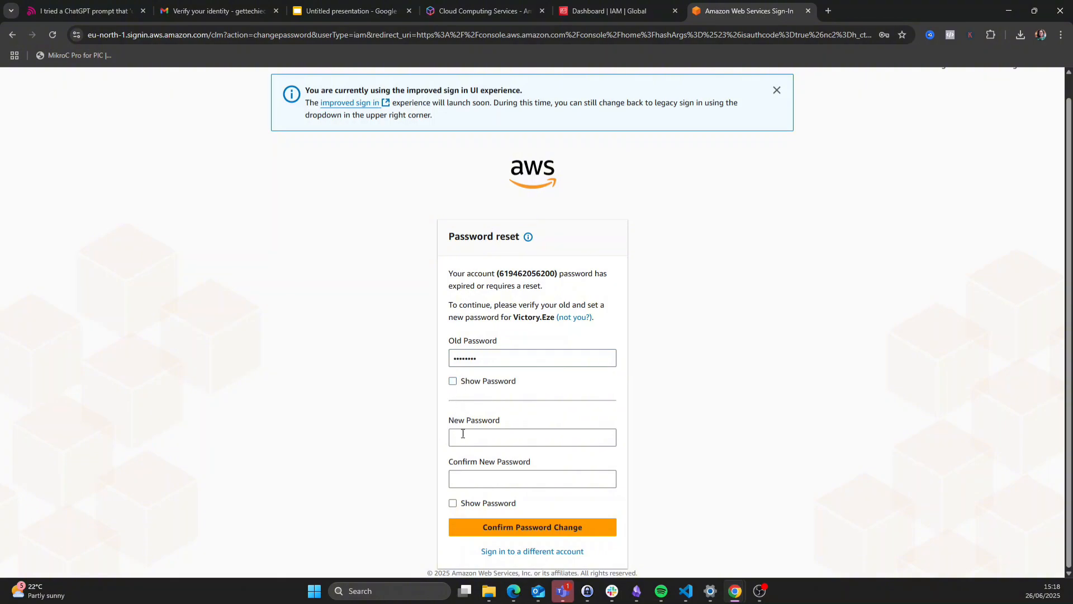
Enter and confirm a new password, submit it, and dismiss Chrome's update-password bubble.
click(471, 438)
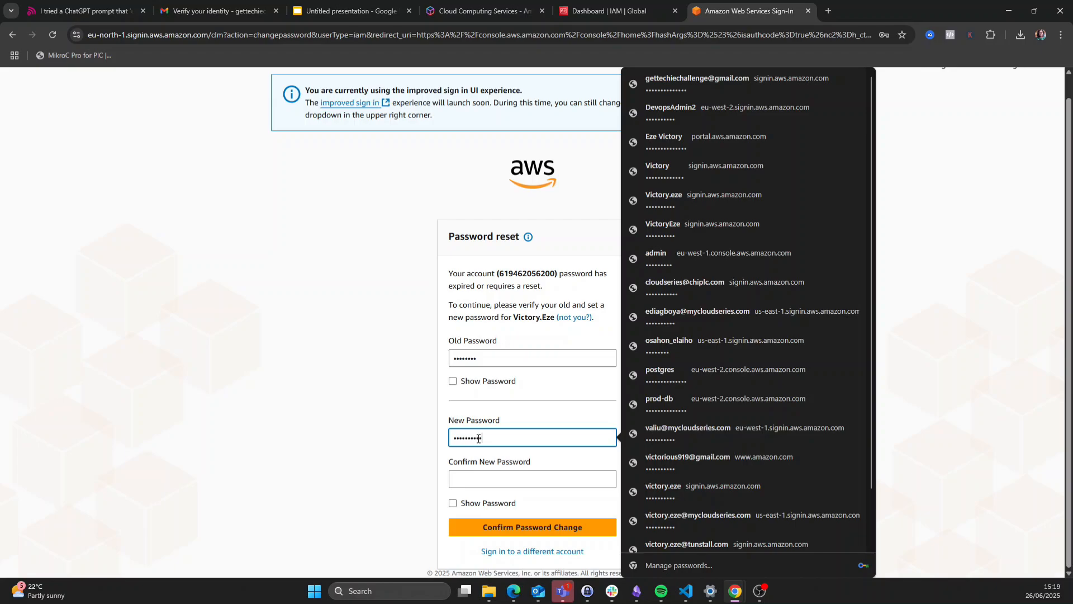
click(474, 478)
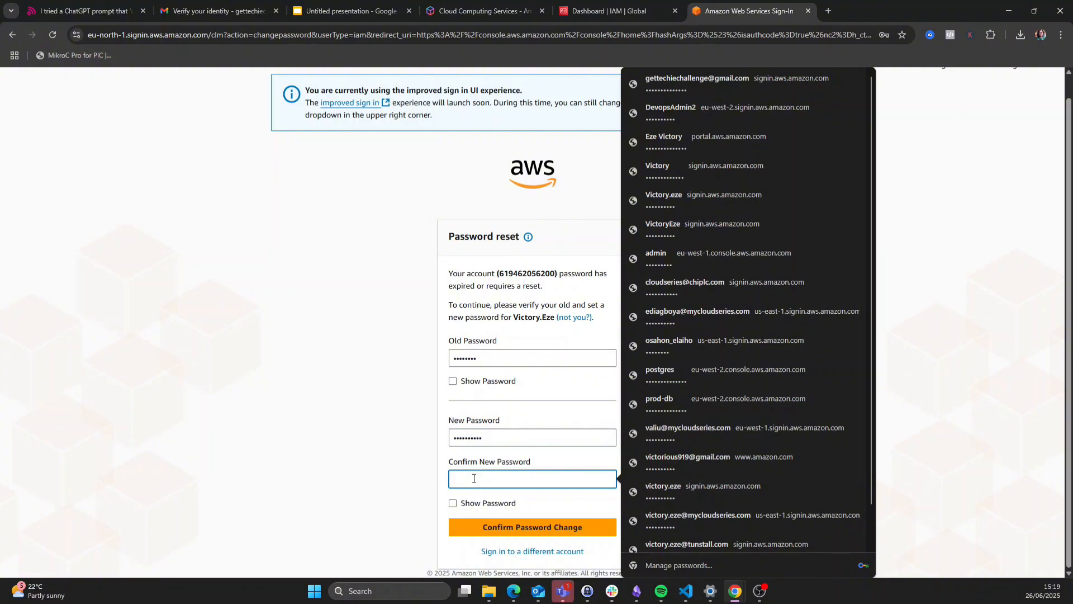
text(••)
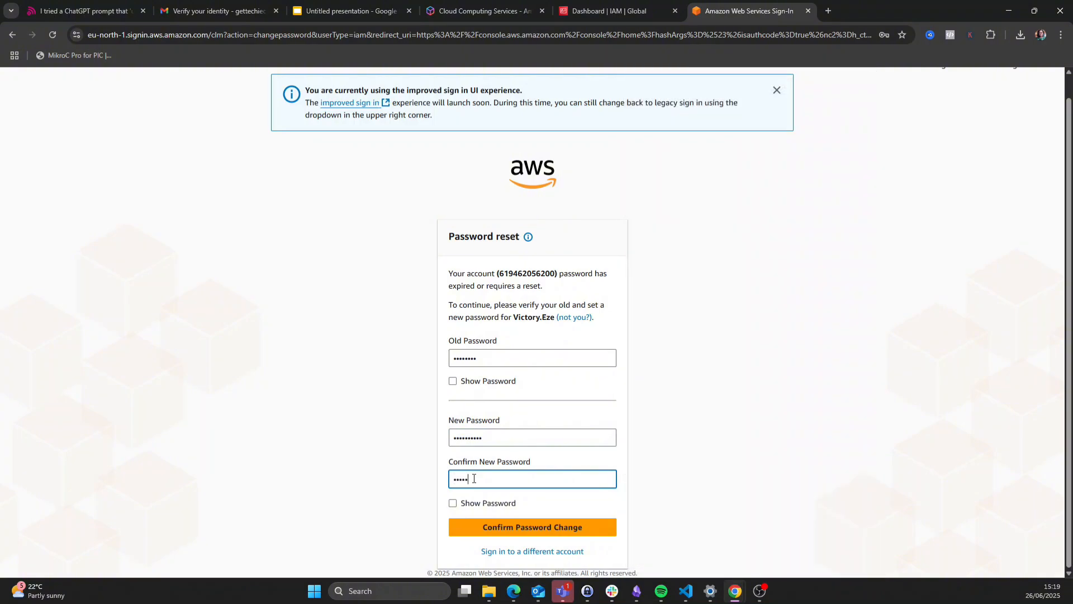
text(••••••••)
click(508, 525)
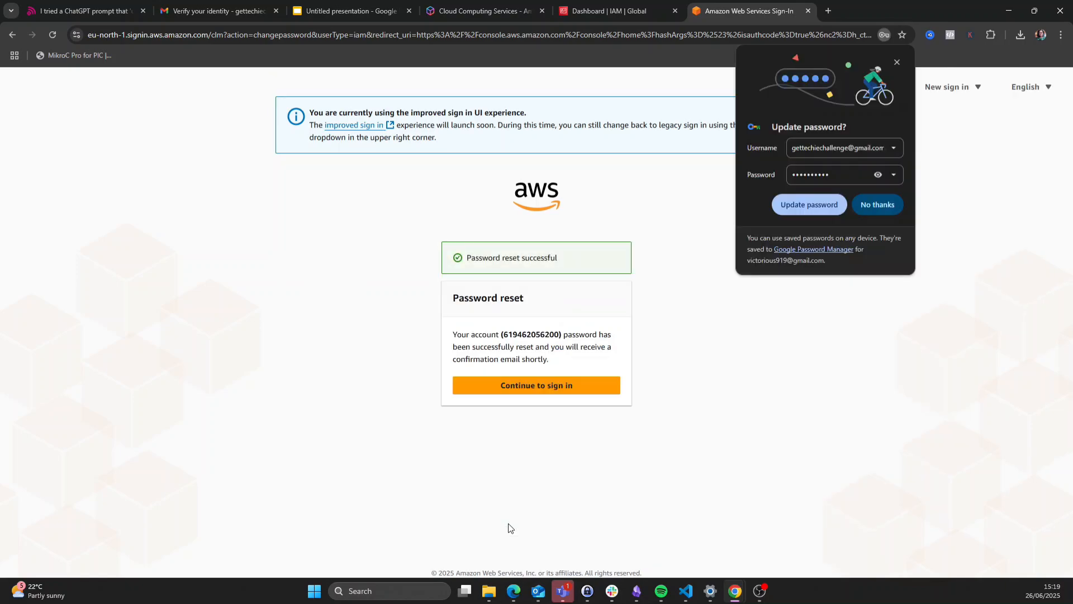
click(897, 63)
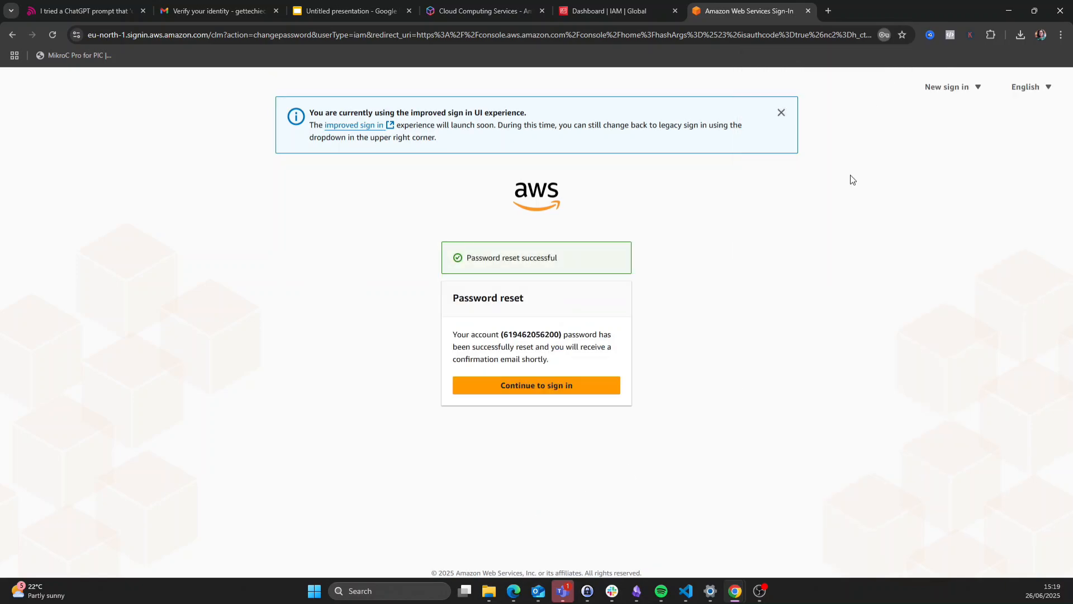
Continue to sign in and scroll through the Console Home widgets and back to the top.
click(553, 388)
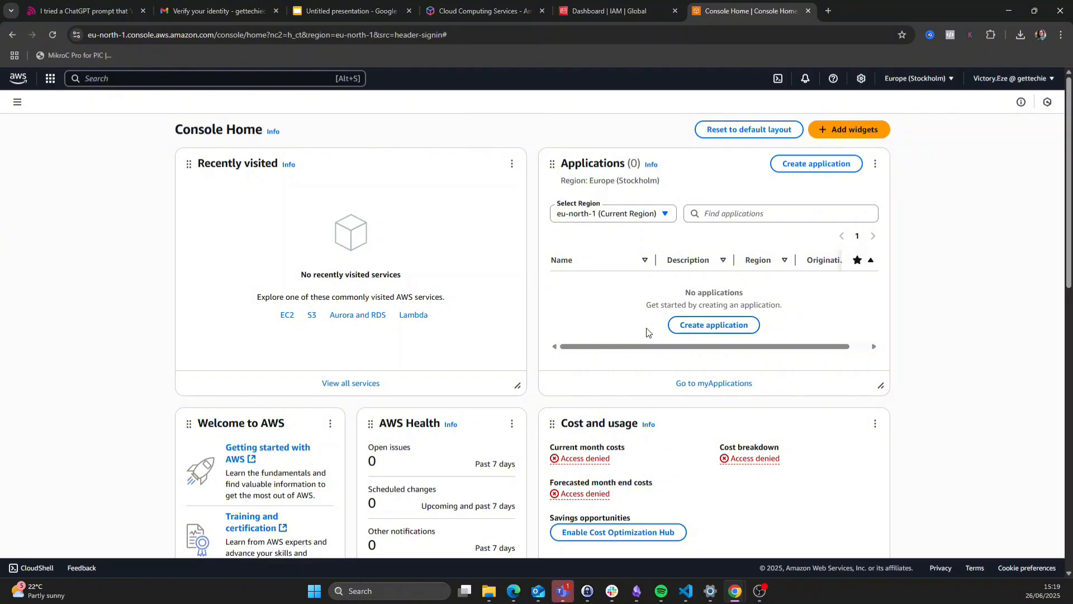
scroll(648, 332, down, 2)
scroll(643, 359, up, 2)
scroll(609, 369, down, 2)
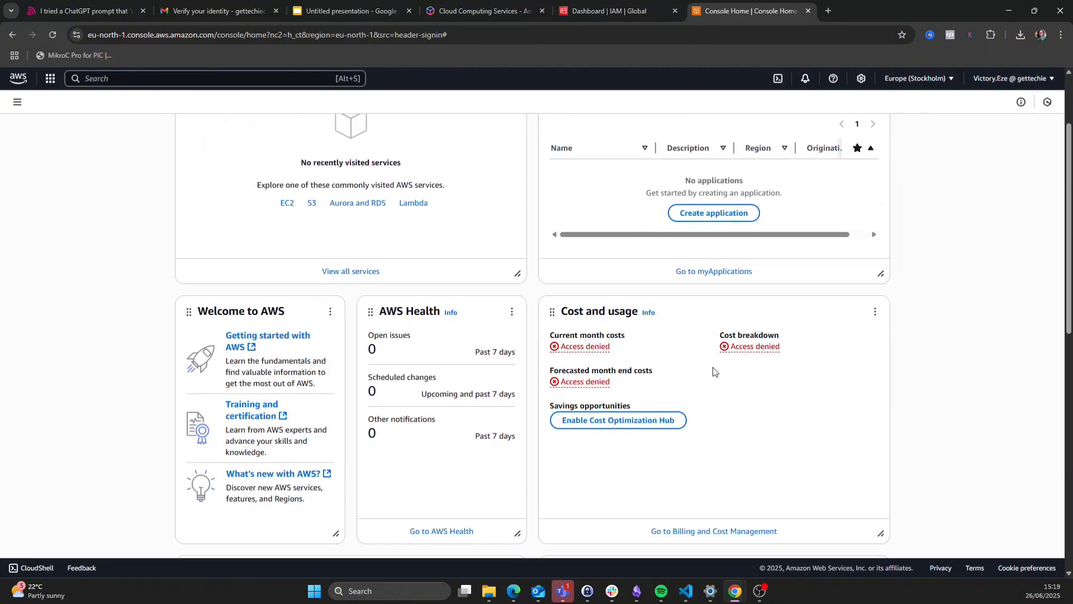
scroll(713, 366, down, 3)
scroll(572, 218, up, 1)
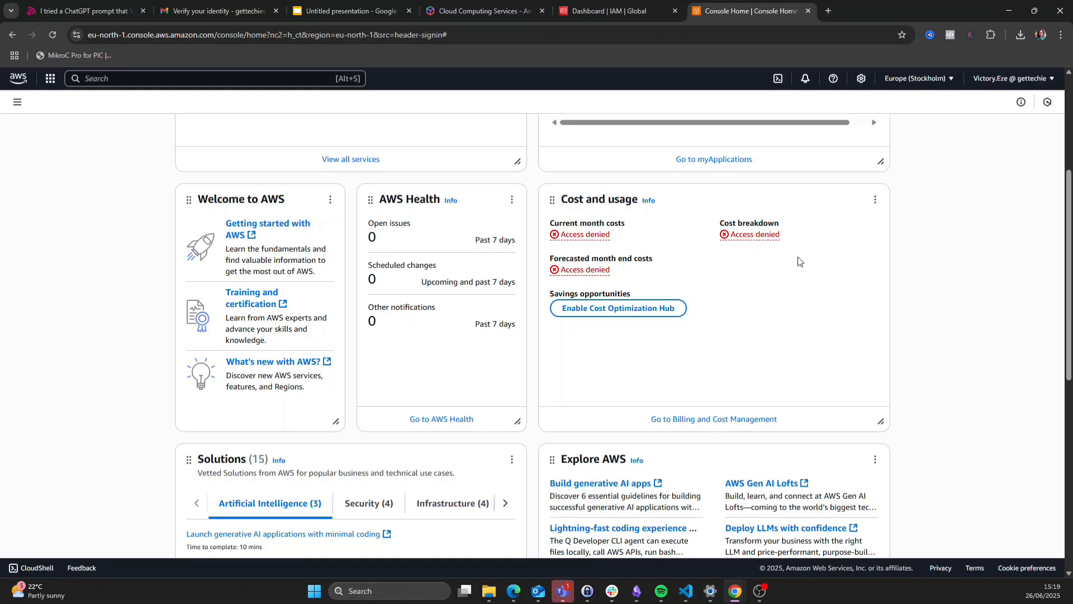
scroll(699, 312, up, 3)
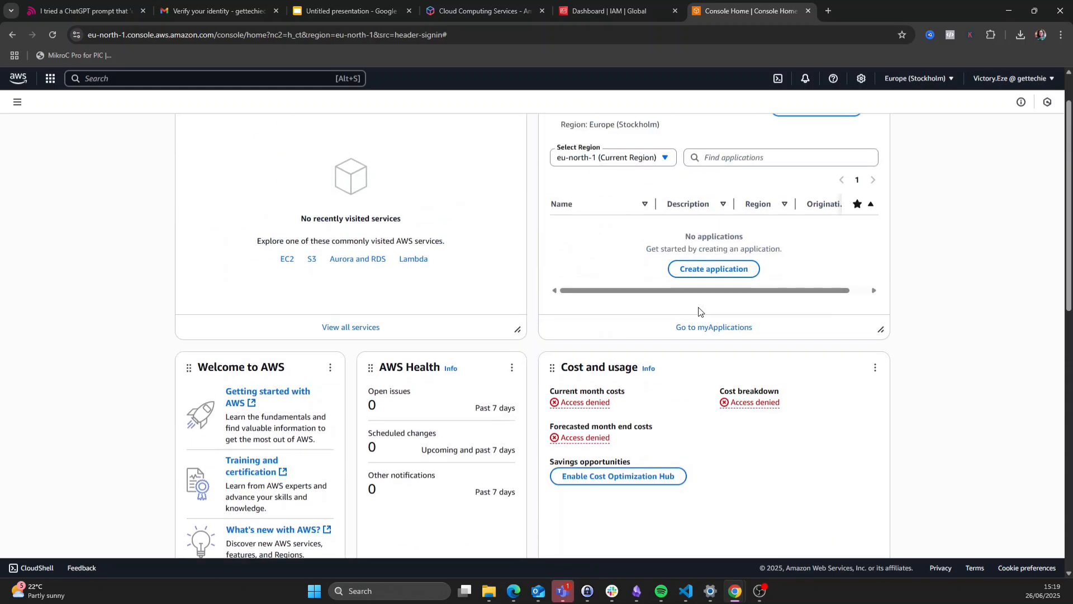
scroll(760, 370, up, 1)
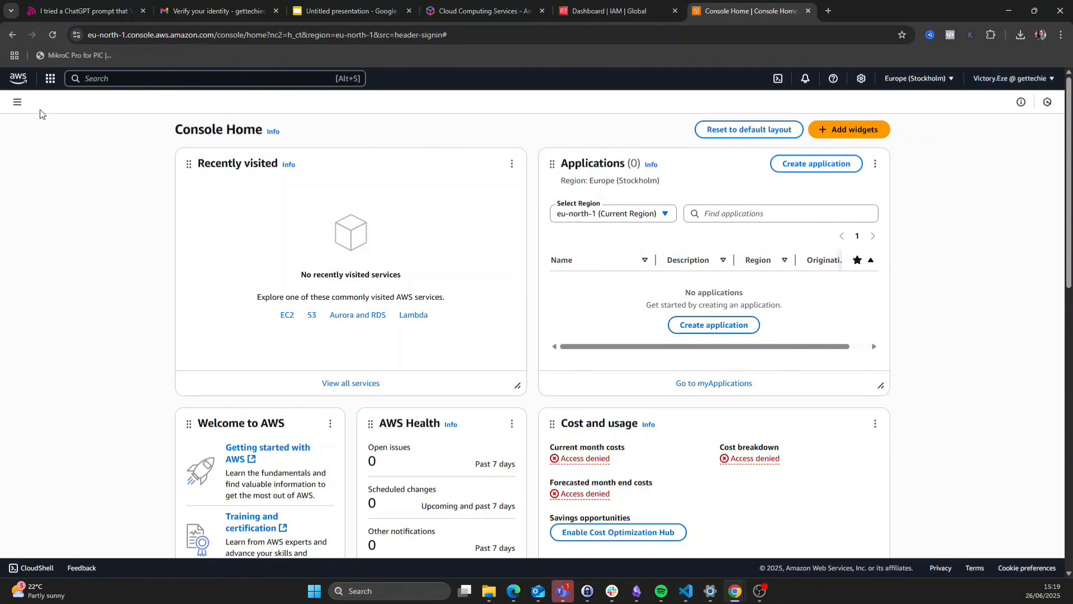
Search the services menu for 'iam' and open the IAM Dashboard.
click(48, 81)
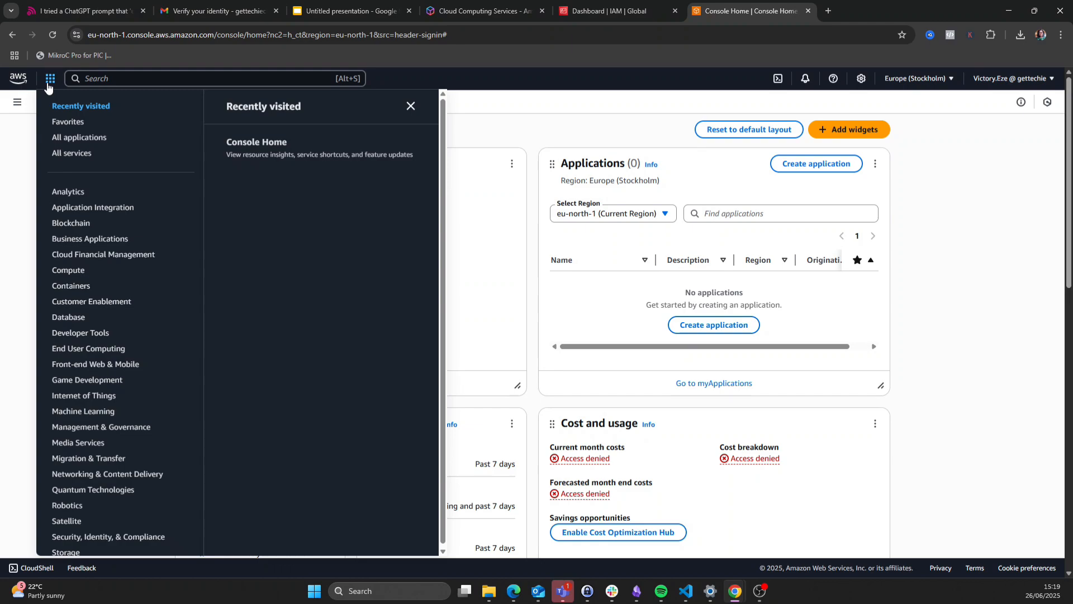
click(126, 83)
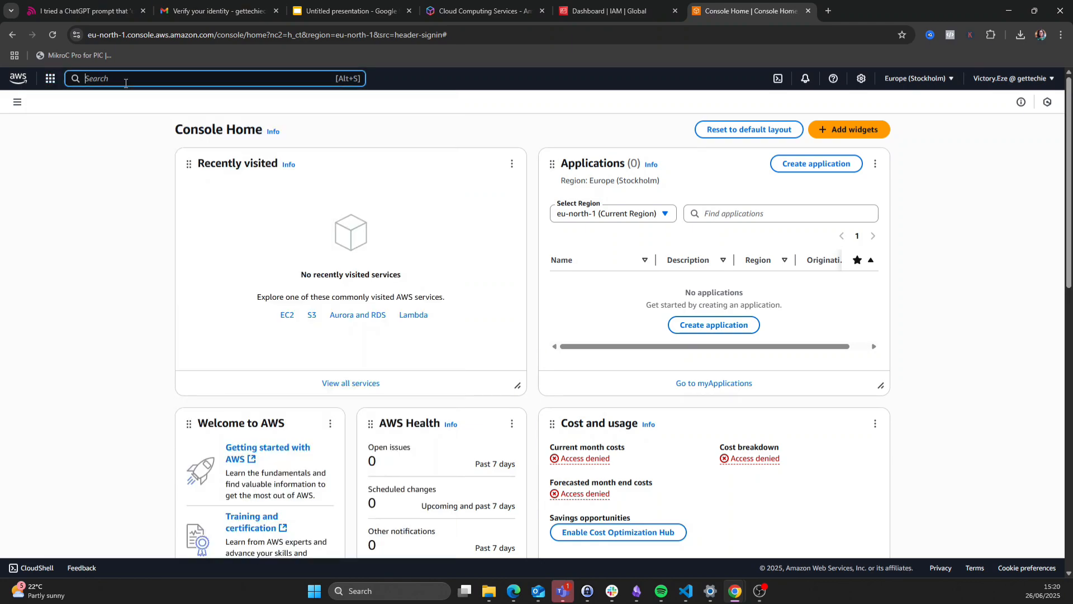
text(iam)
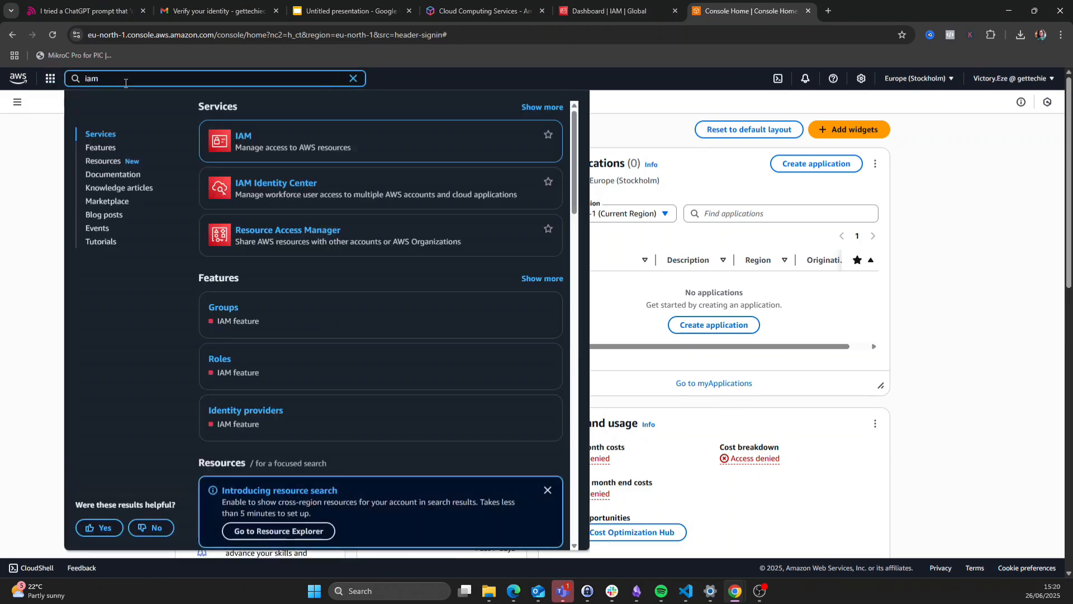
click(242, 139)
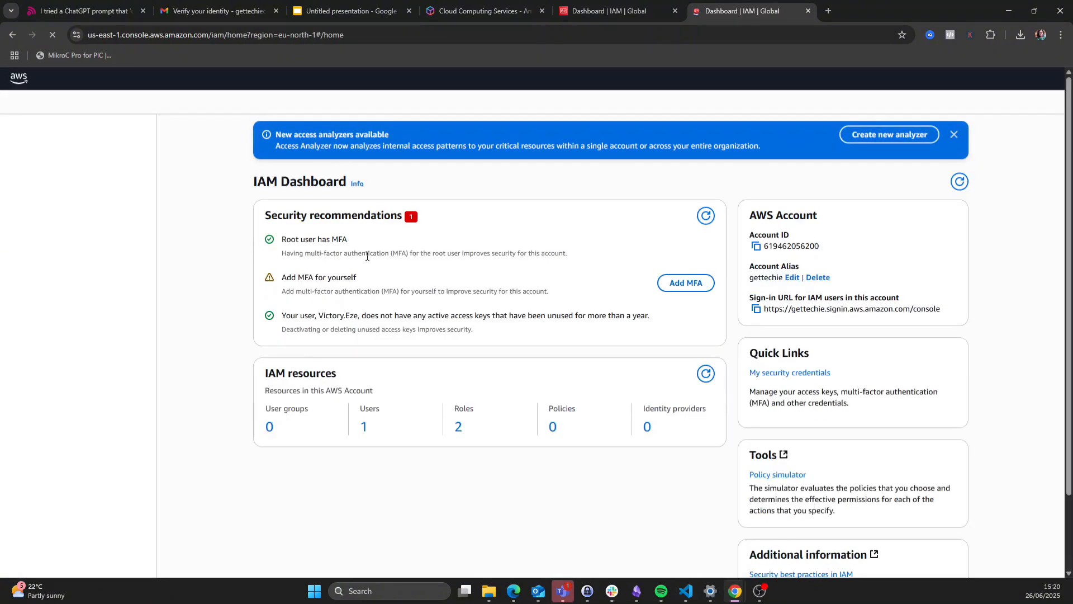
scroll(390, 388, down, 1)
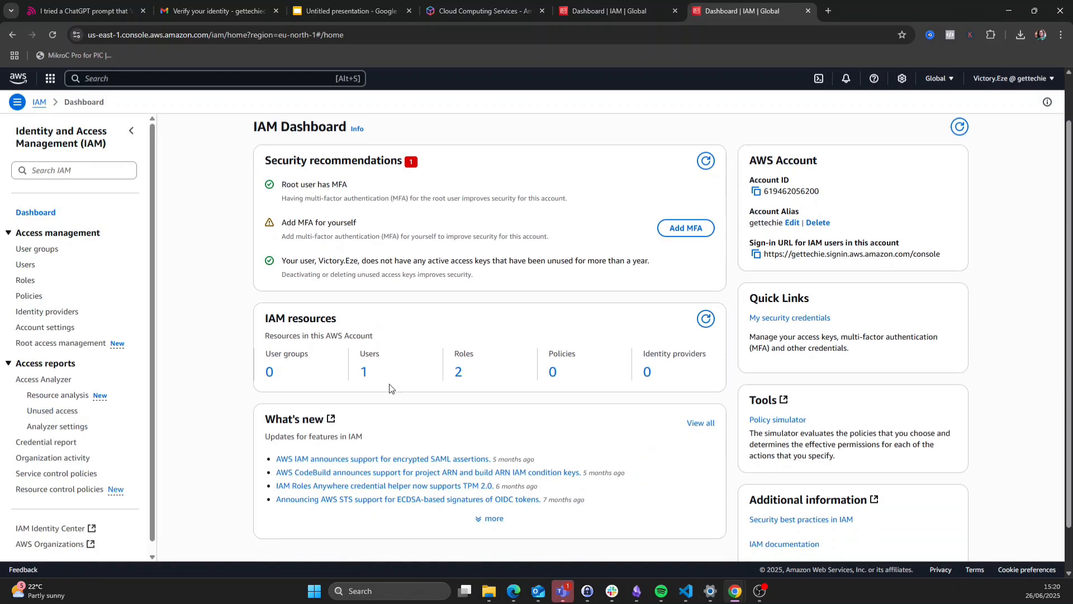
scroll(364, 341, up, 1)
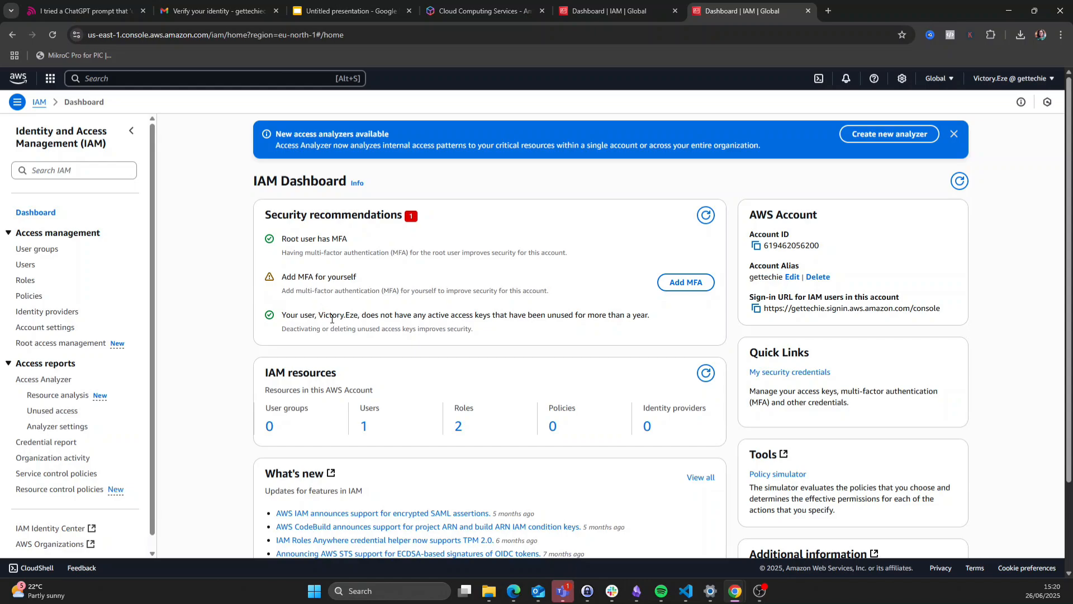
Add an MFA device named 'gettechieuser' of type Authenticator app and continue to setup.
click(684, 285)
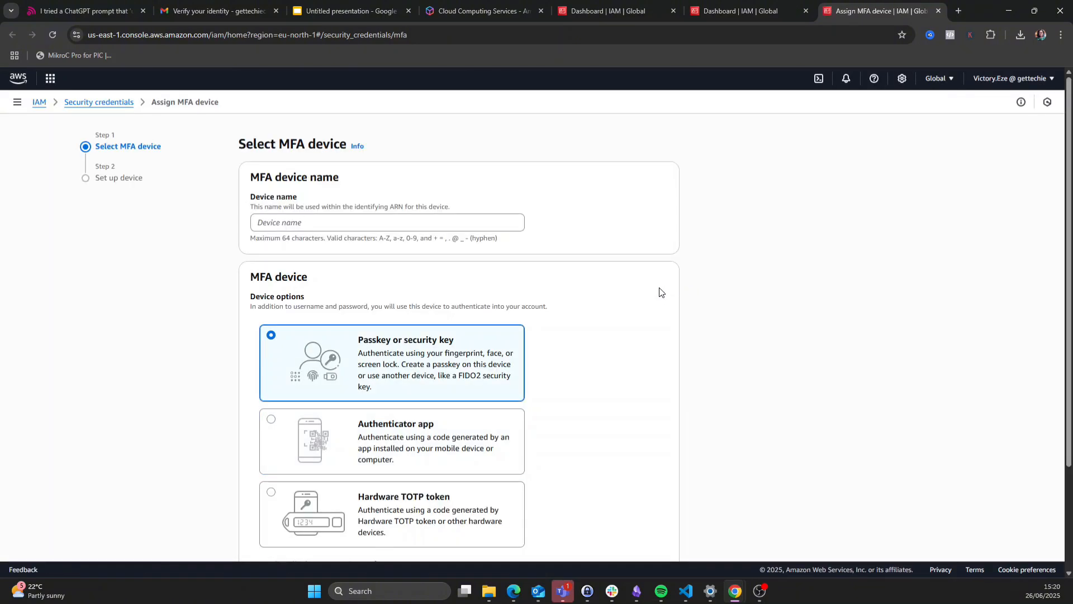
click(322, 222)
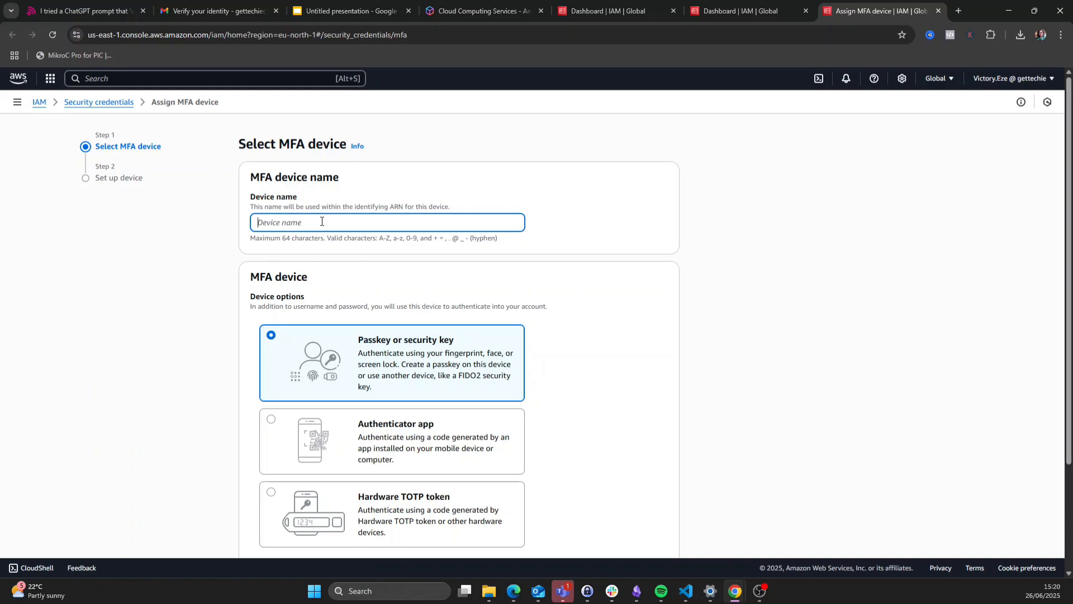
text(gettechieuser)
scroll(327, 380, down, 2)
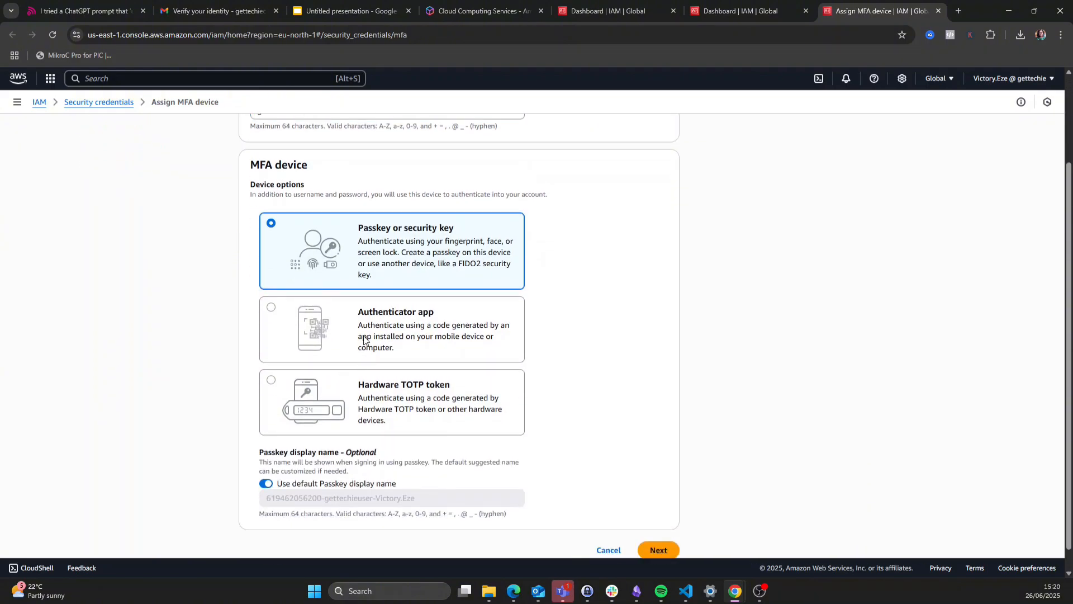
click(366, 342)
click(661, 526)
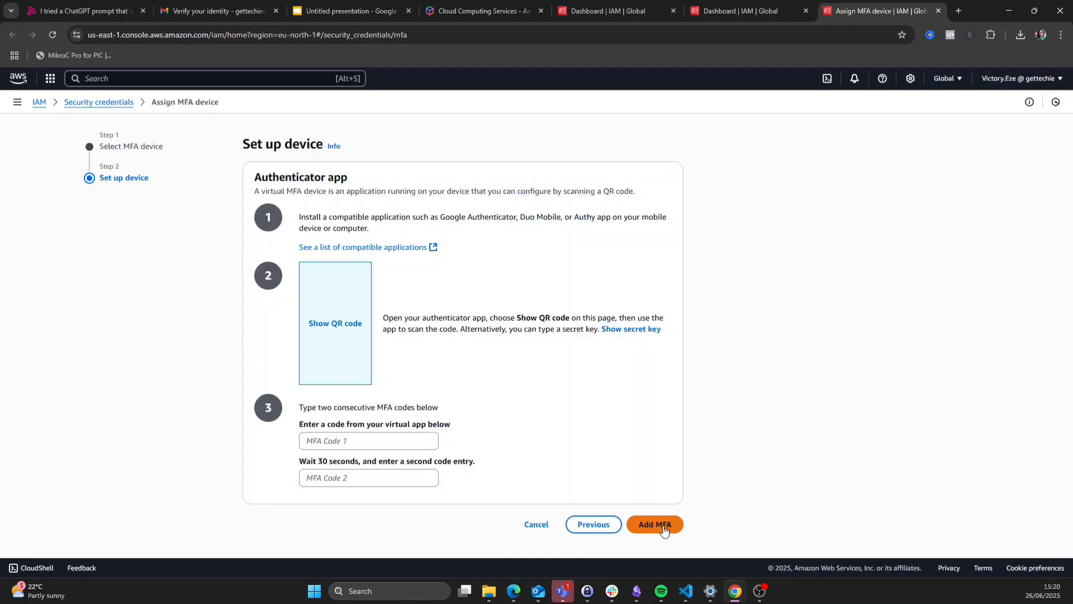
Show the MFA QR code for scanning and begin entering the first MFA code.
click(332, 338)
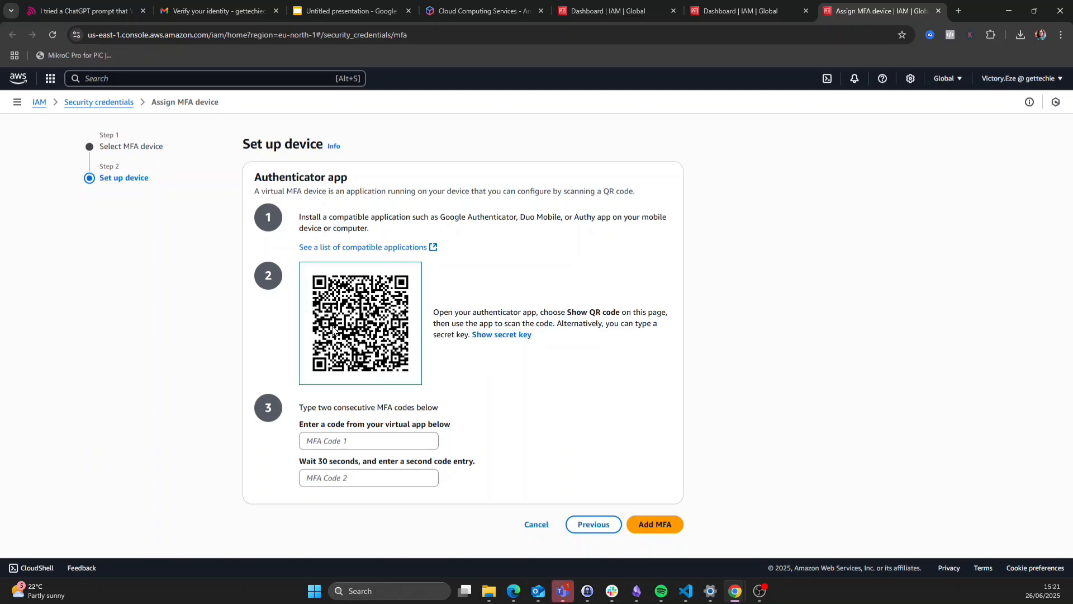
click(379, 445)
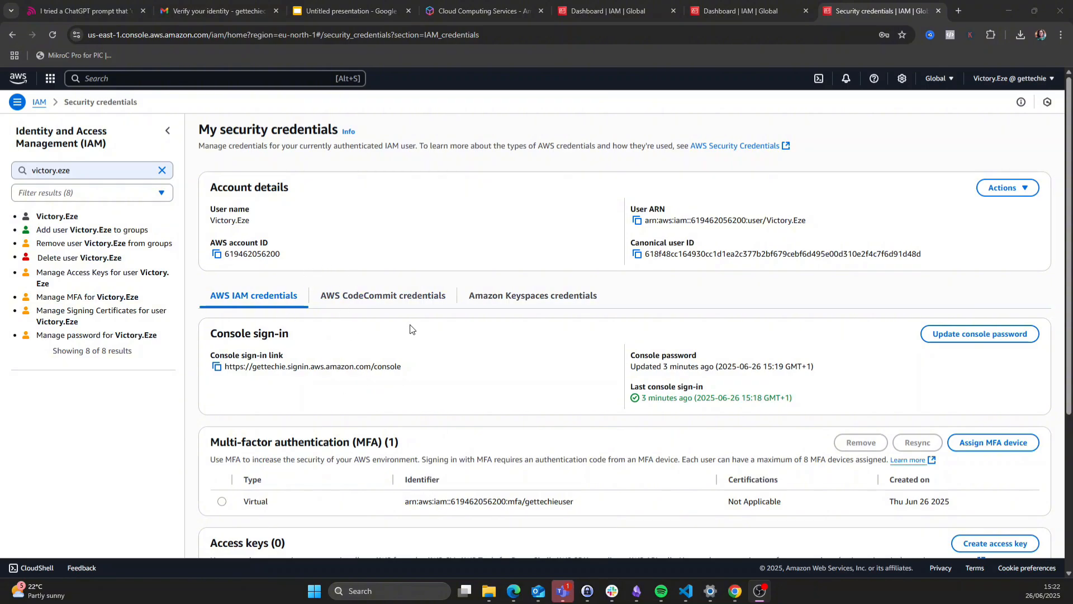
scroll(306, 338, down, 2)
scroll(307, 335, down, 2)
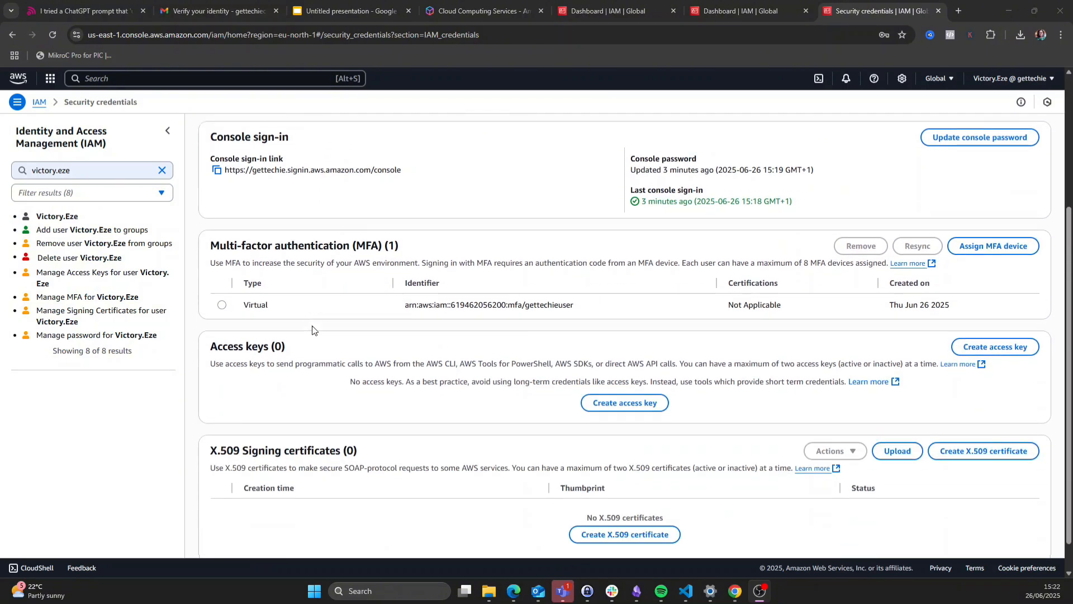
drag(355, 210, 382, 208)
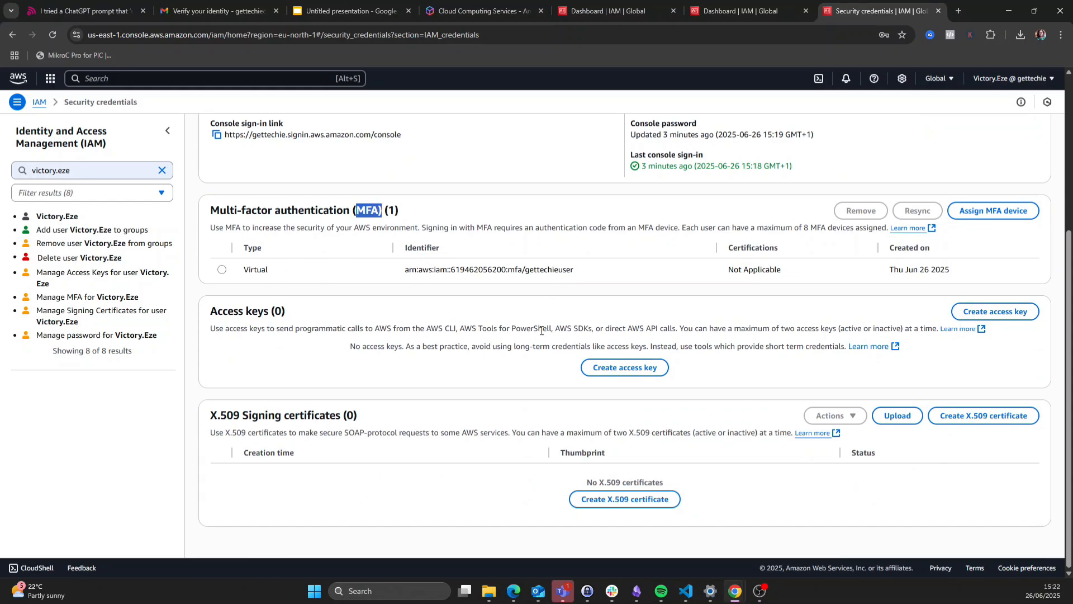
scroll(495, 378, up, 4)
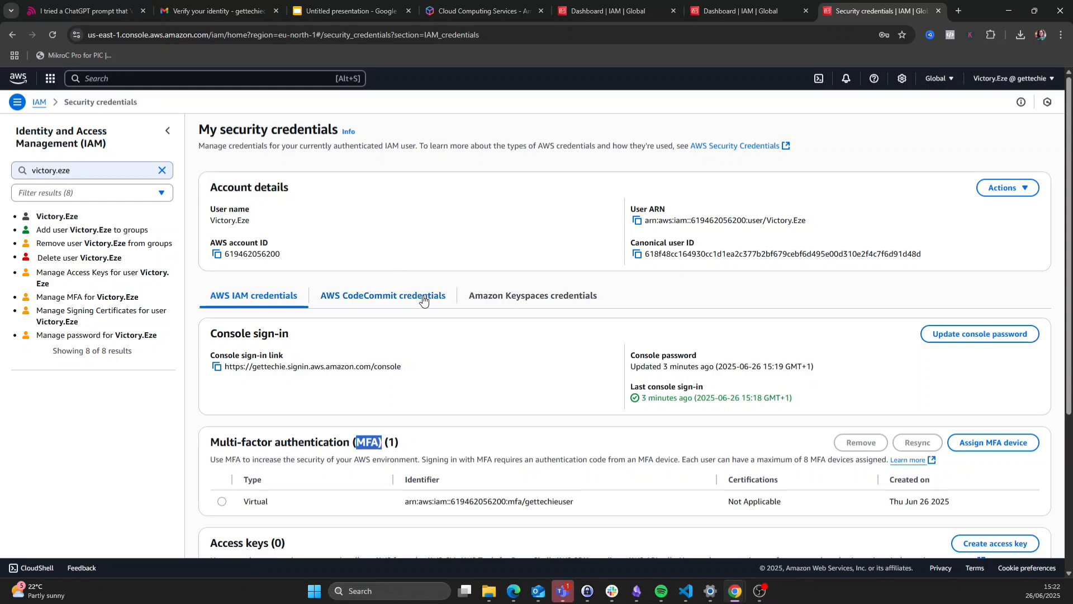
click(460, 366)
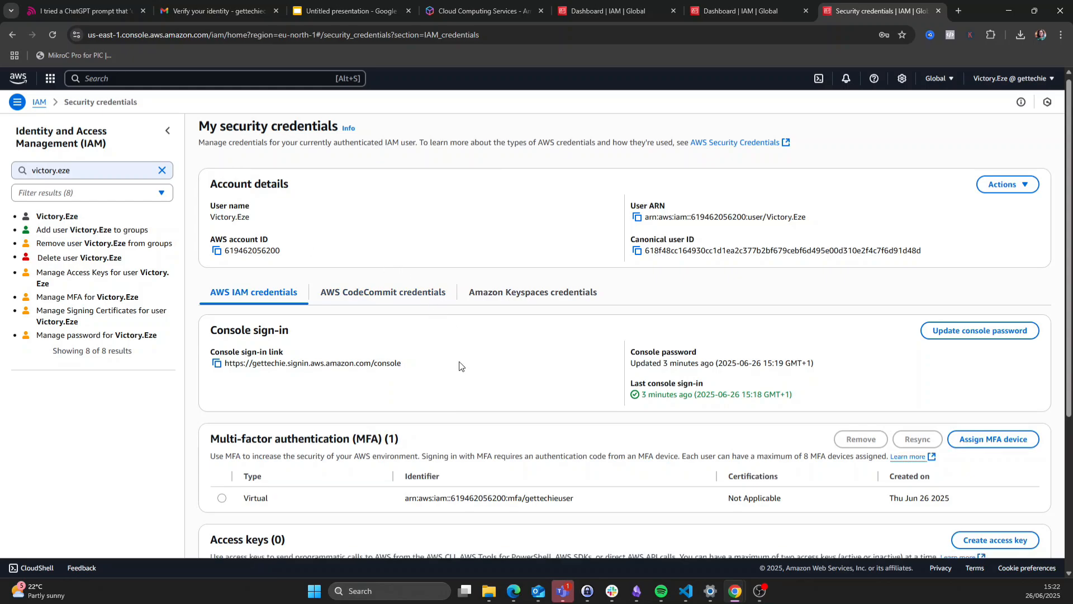
scroll(459, 366, down, 2)
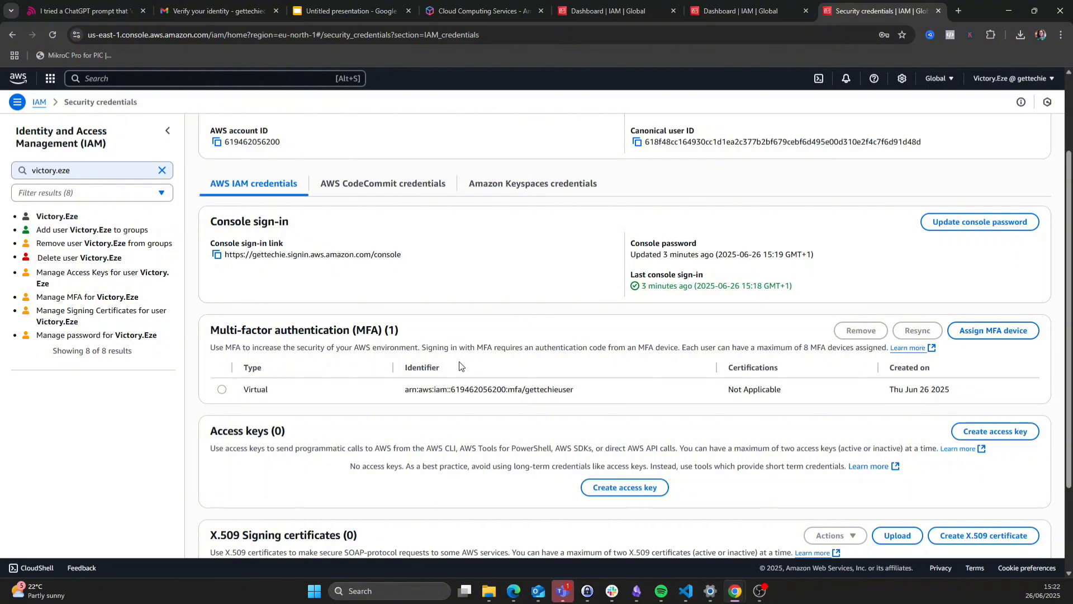
scroll(459, 366, up, 2)
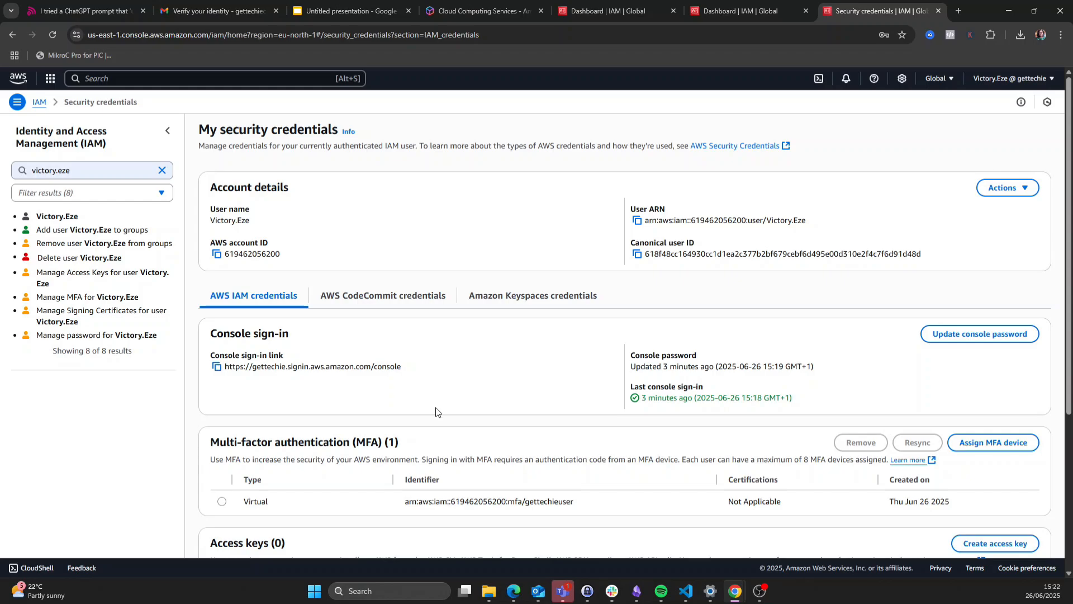
scroll(428, 436, down, 2)
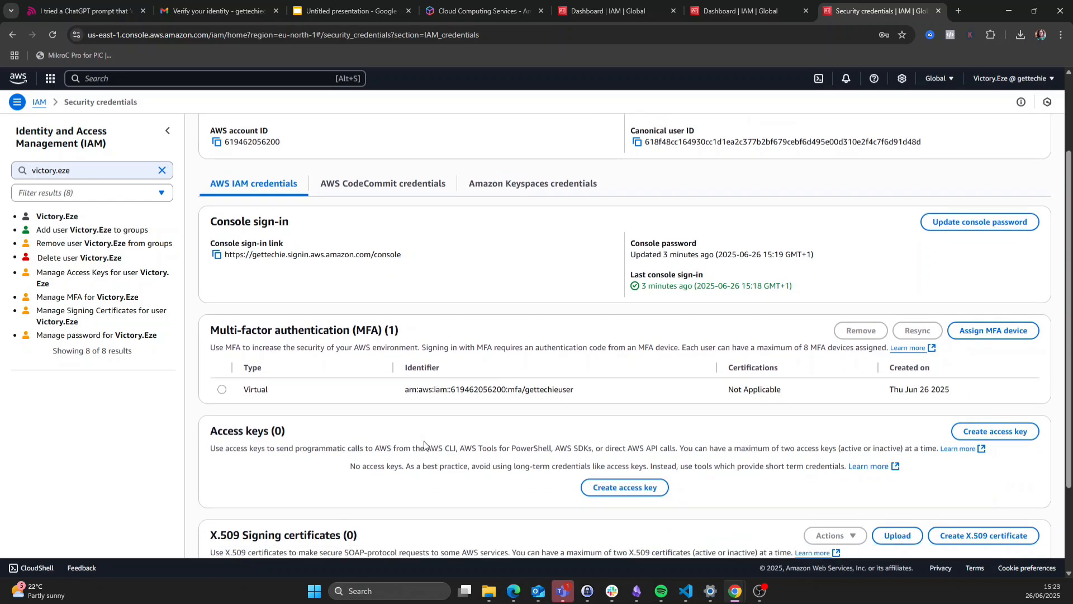
scroll(425, 445, up, 2)
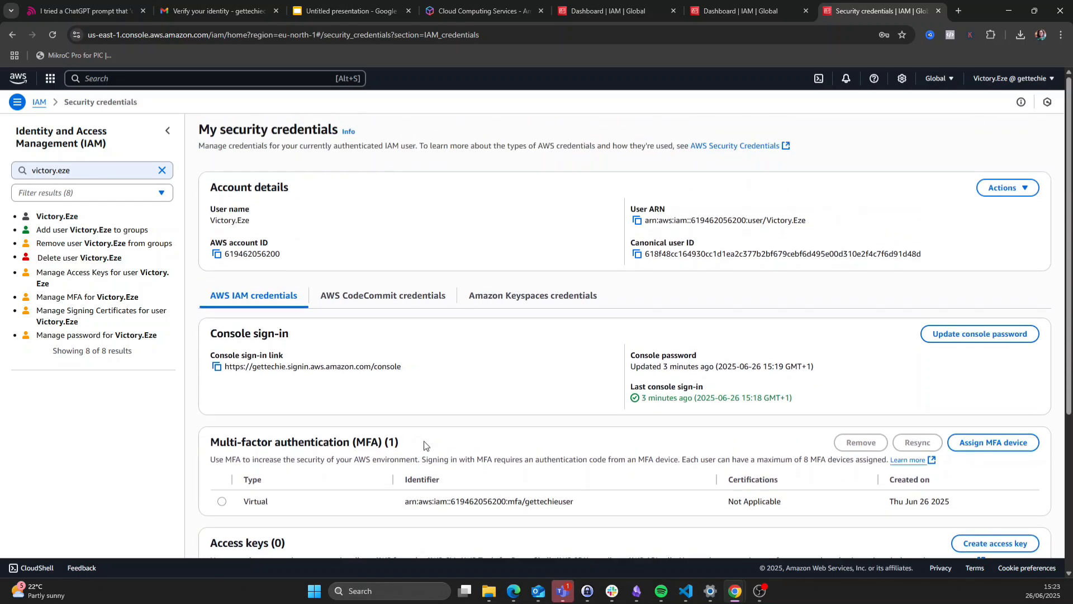